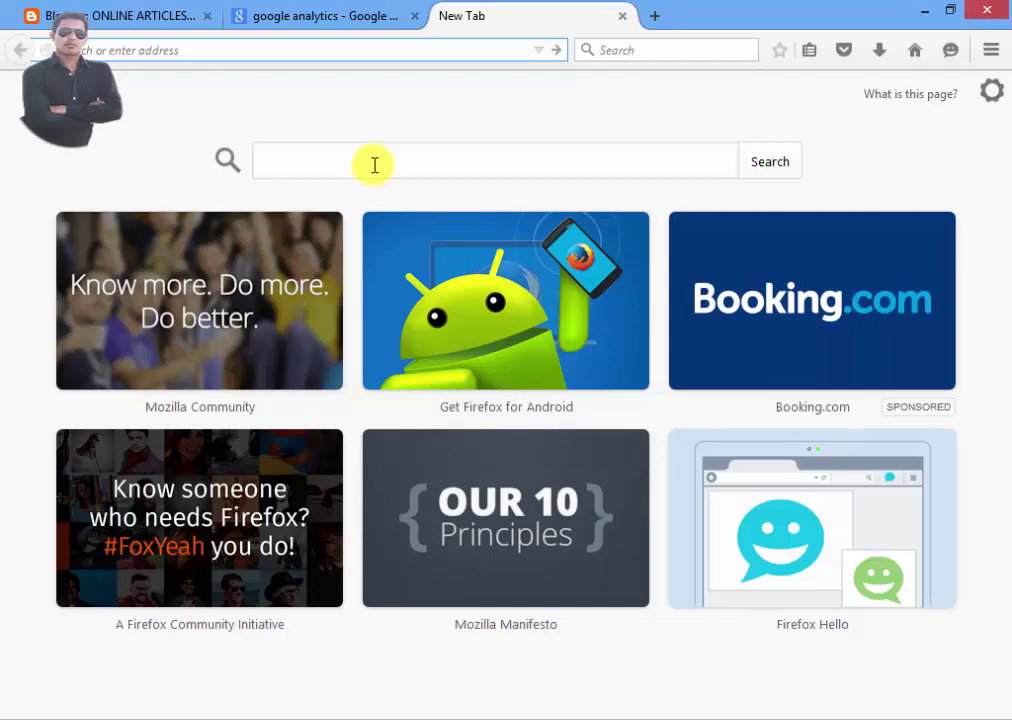
Open the top Google Analytics search result in a new tab and switch to it
left_click(334, 18)
mouse_move(135, 100)
left_mouse_down()
mouse_move(255, 100)
mouse_move(140, 93)
left_mouse_up()
left_click(264, 97)
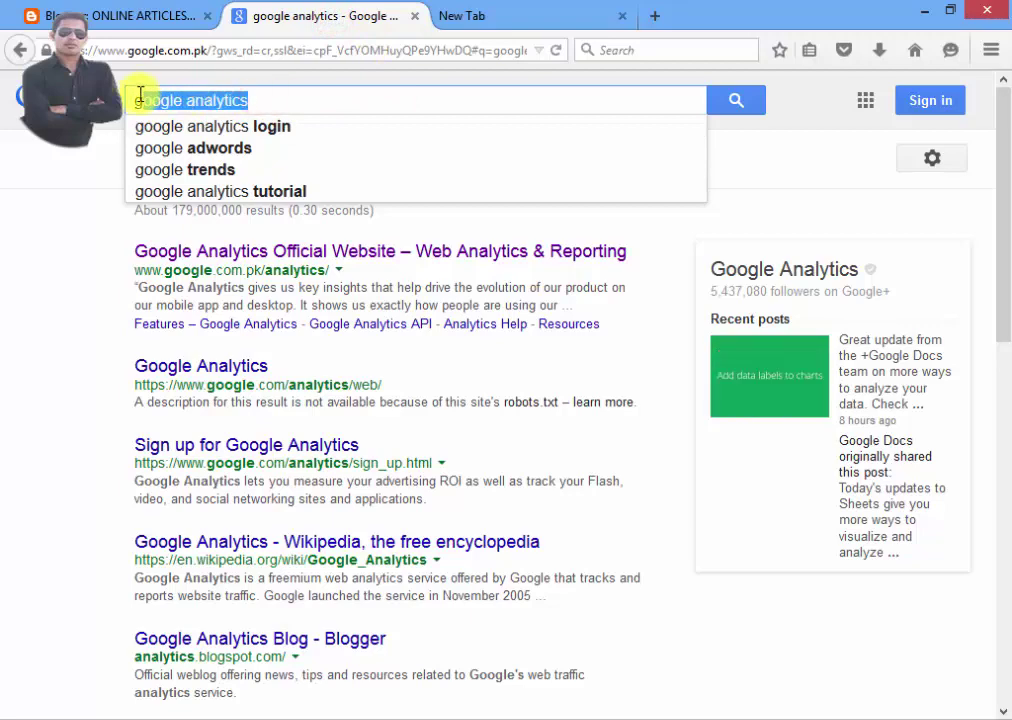
right_click(340, 256)
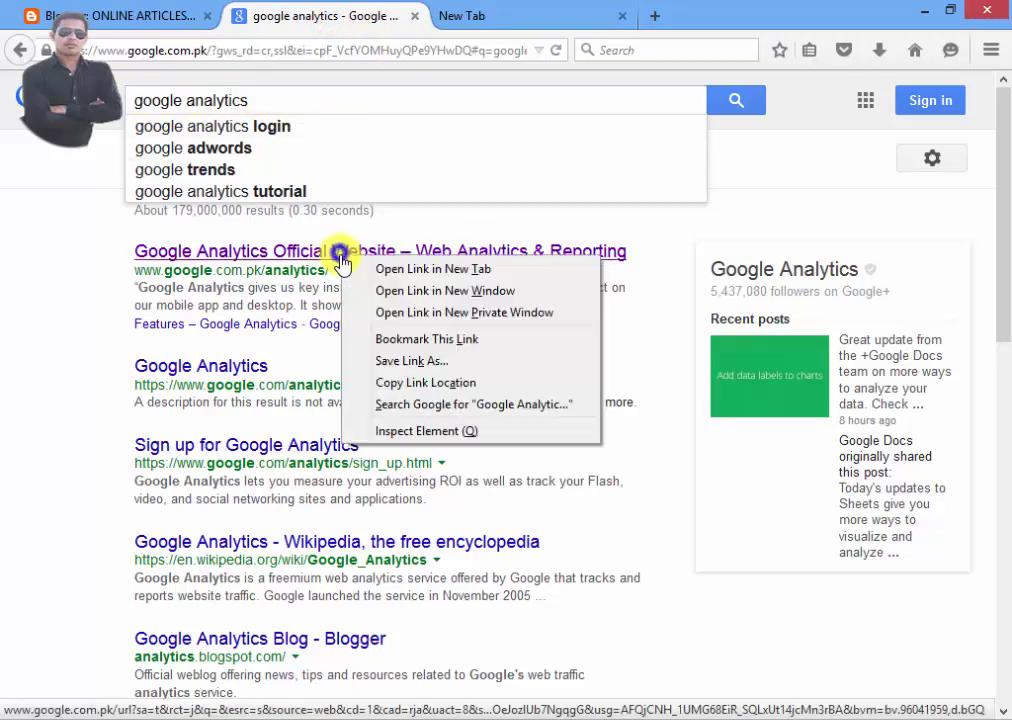
left_click(365, 269)
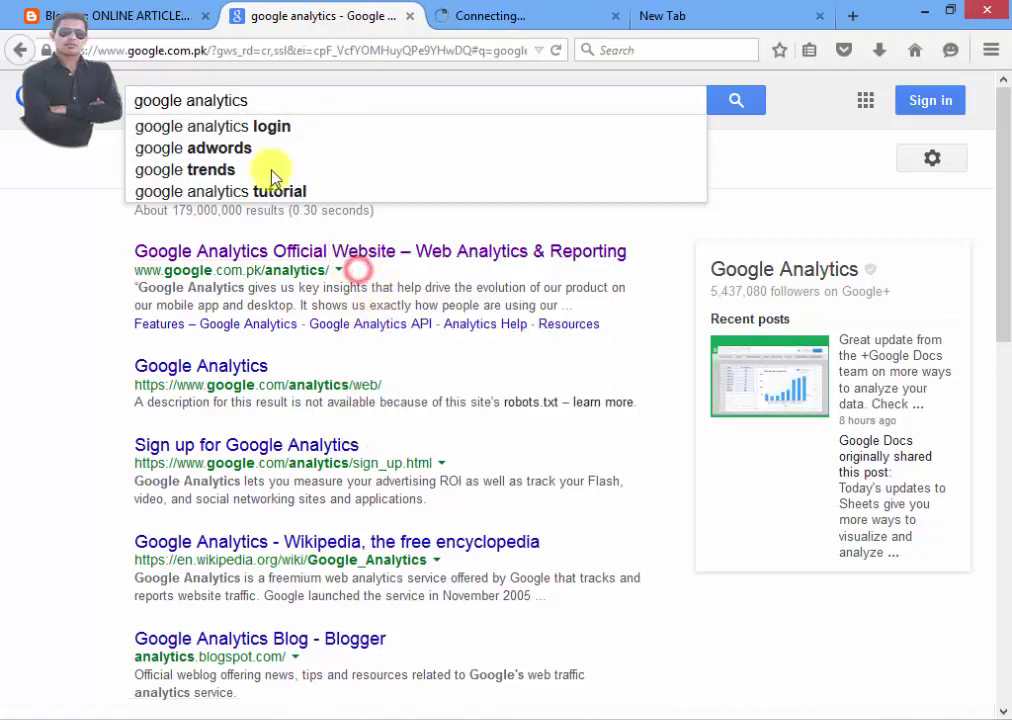
left_click(491, 15)
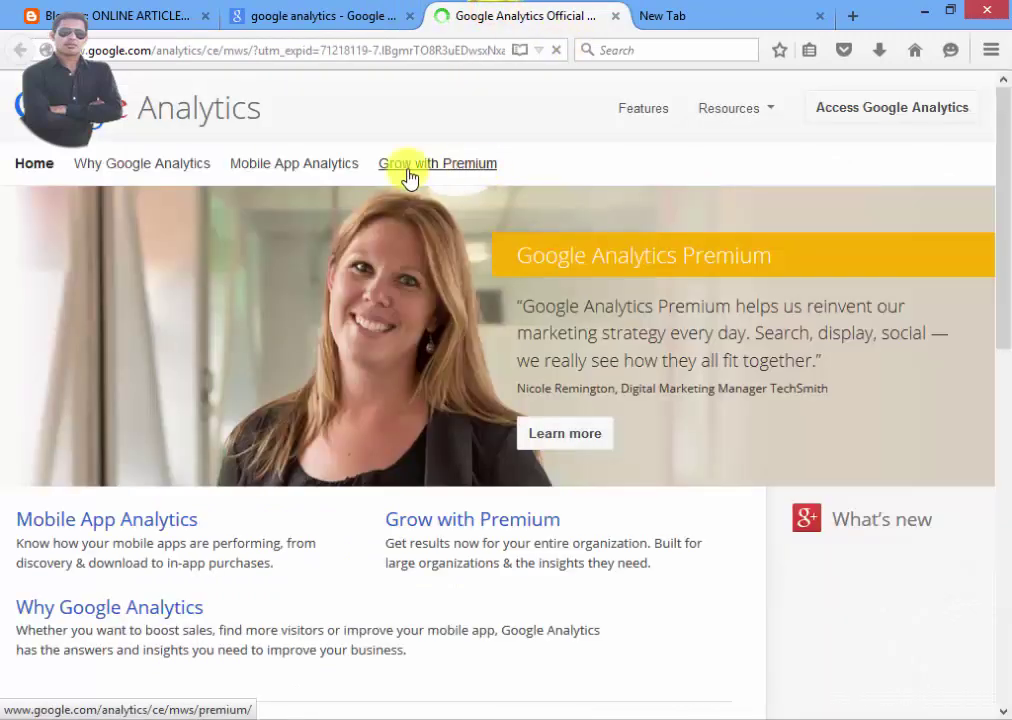
Scroll the Google Analytics site, then enter the account Home page via Access Google Analytics
scroll(468, 430, "down", 10)
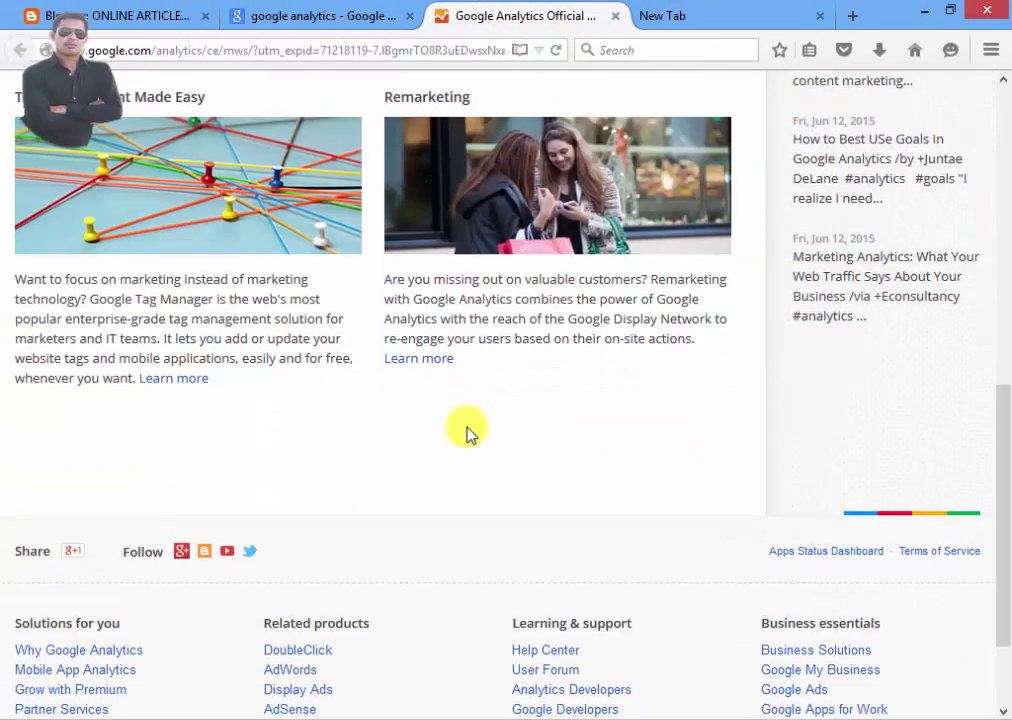
scroll(468, 432, "up", 7)
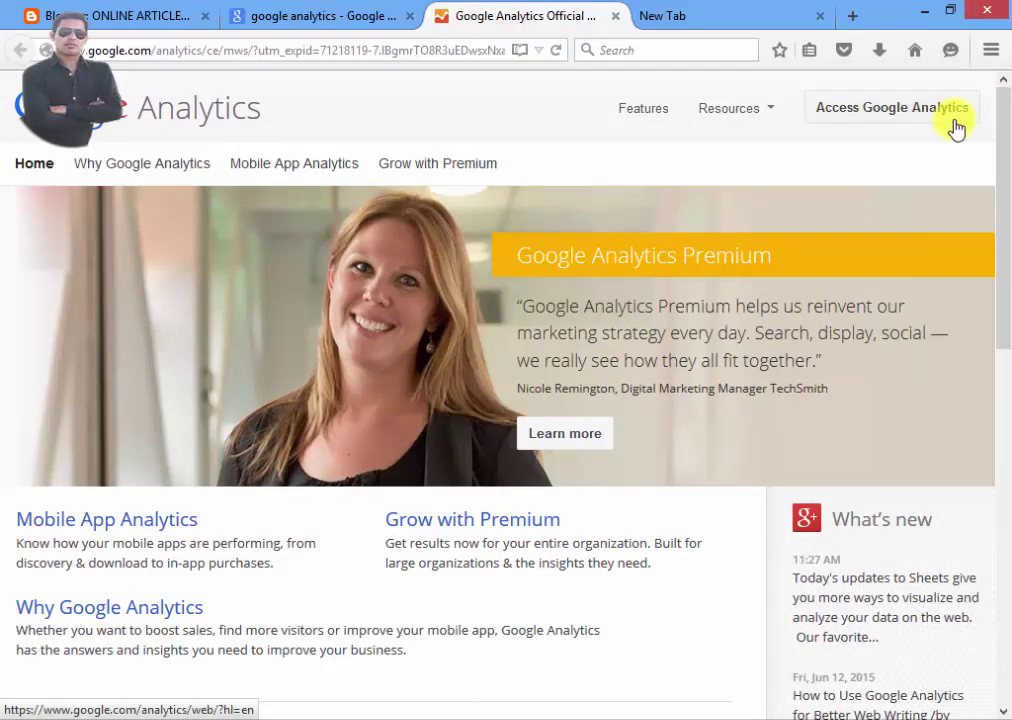
left_click(920, 115)
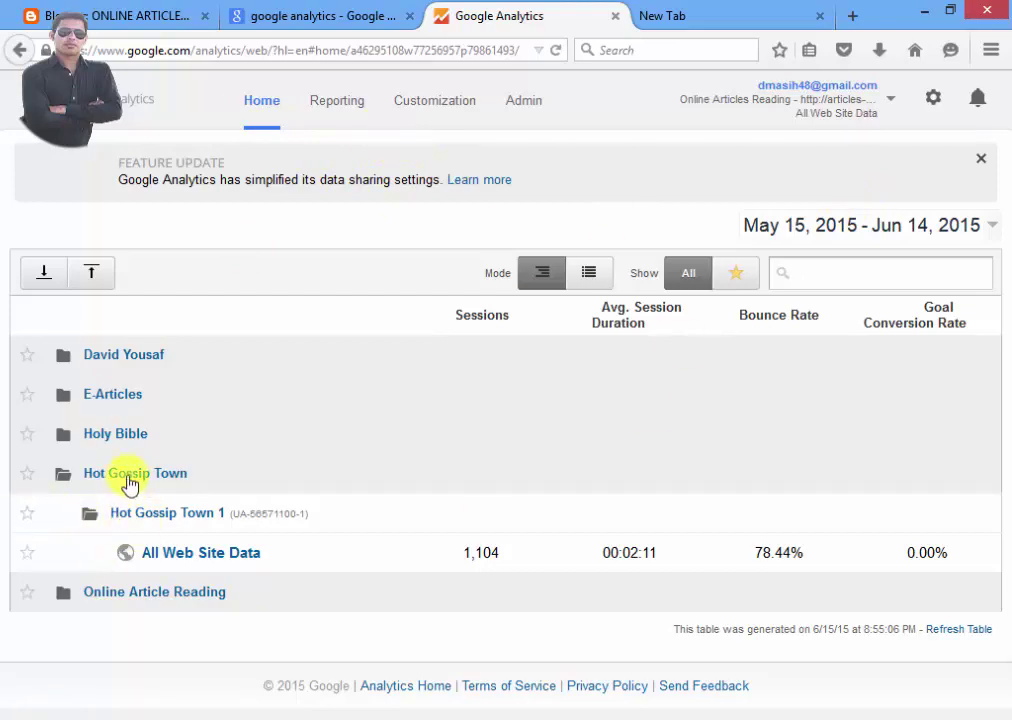
Collapse the Hot Gossip Town folder in the Home account list
left_click(129, 474)
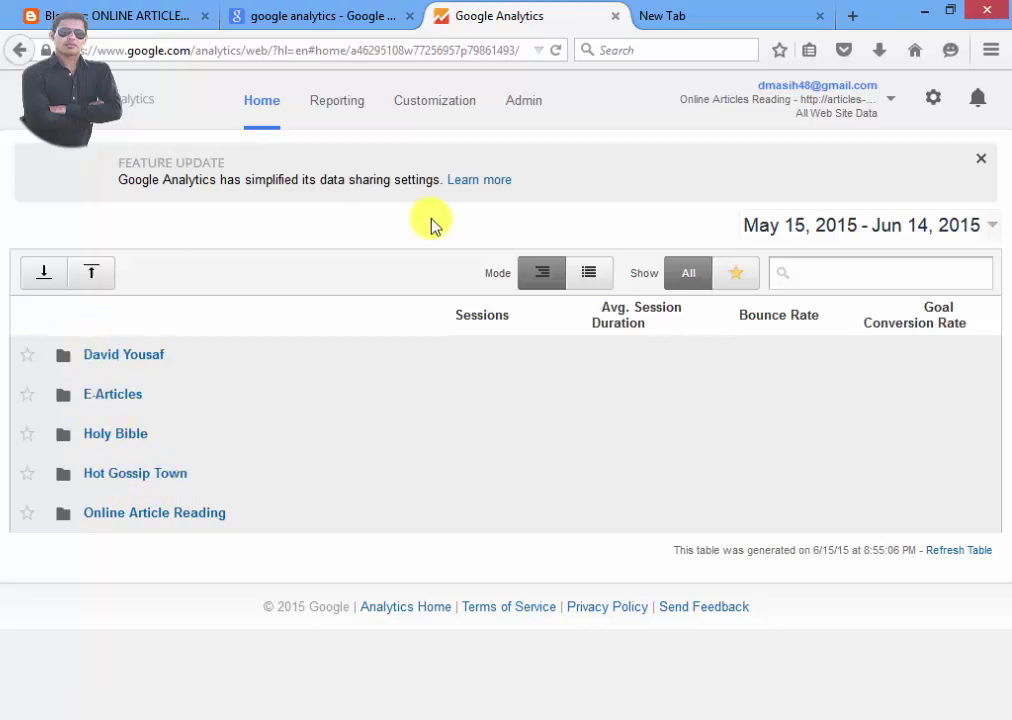
left_click(525, 104)
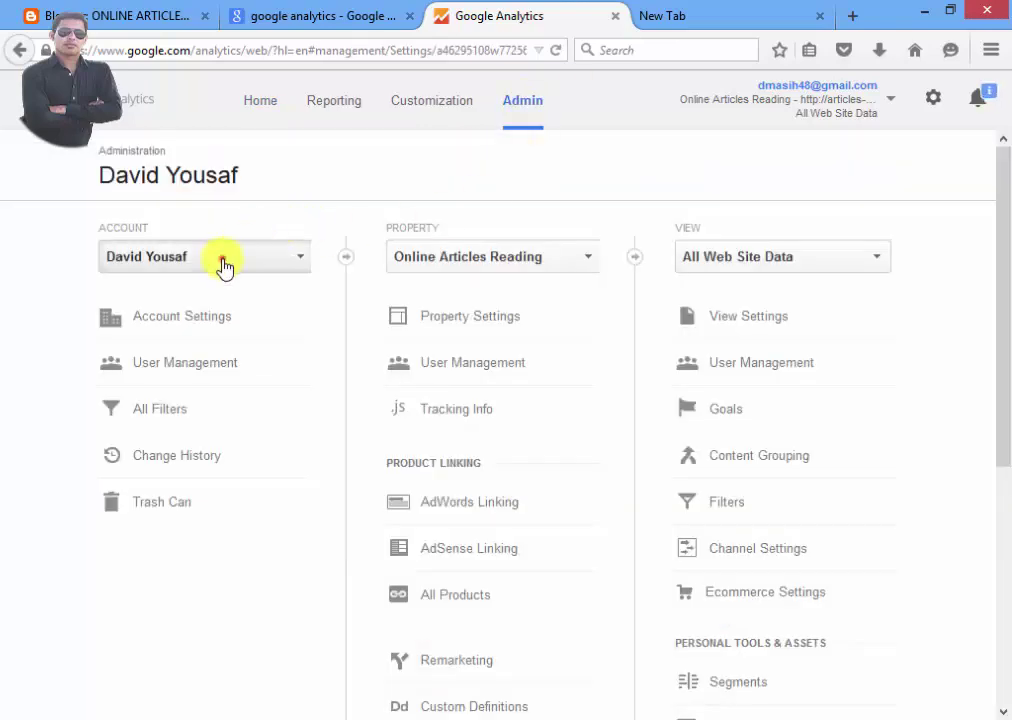
left_click(220, 260)
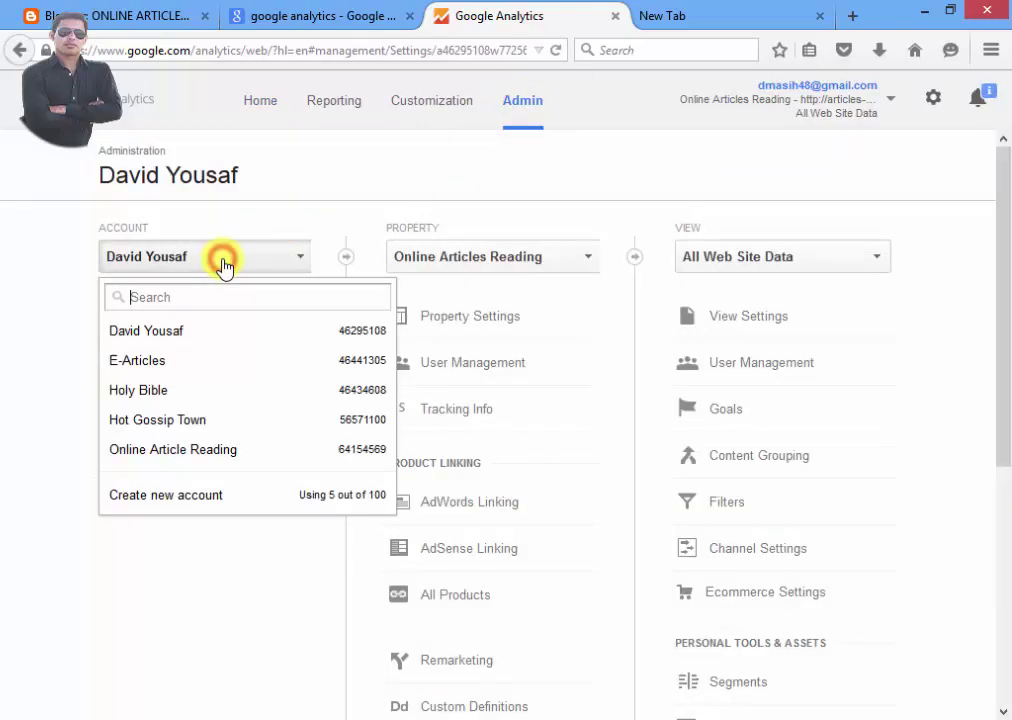
left_click(160, 500)
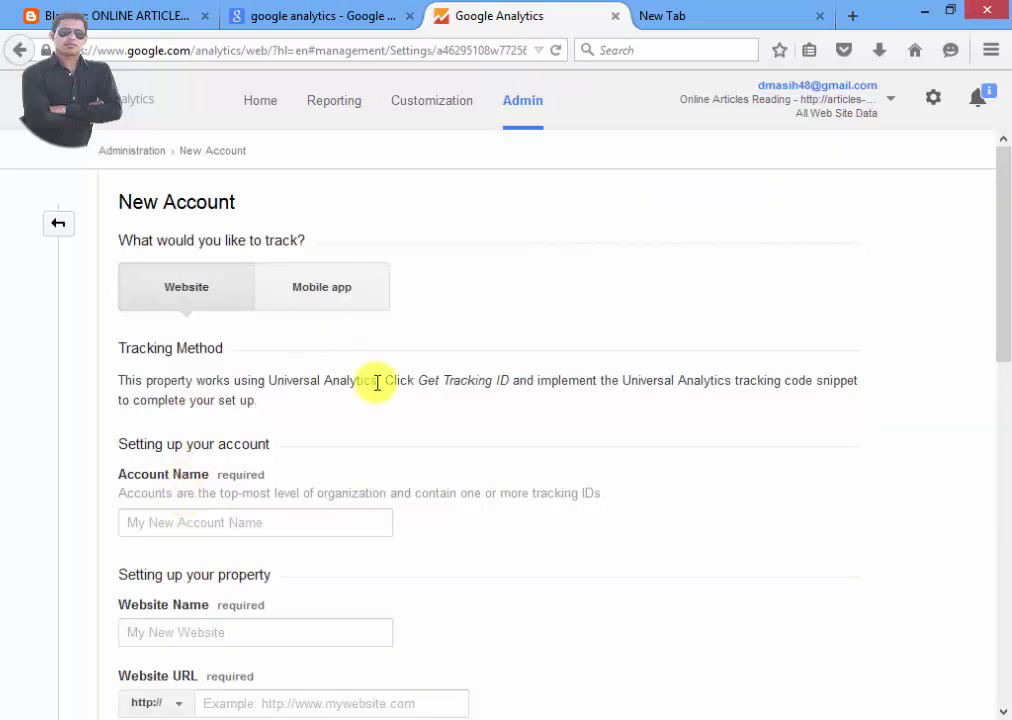
left_click(309, 523)
scroll(339, 524, "down", 3)
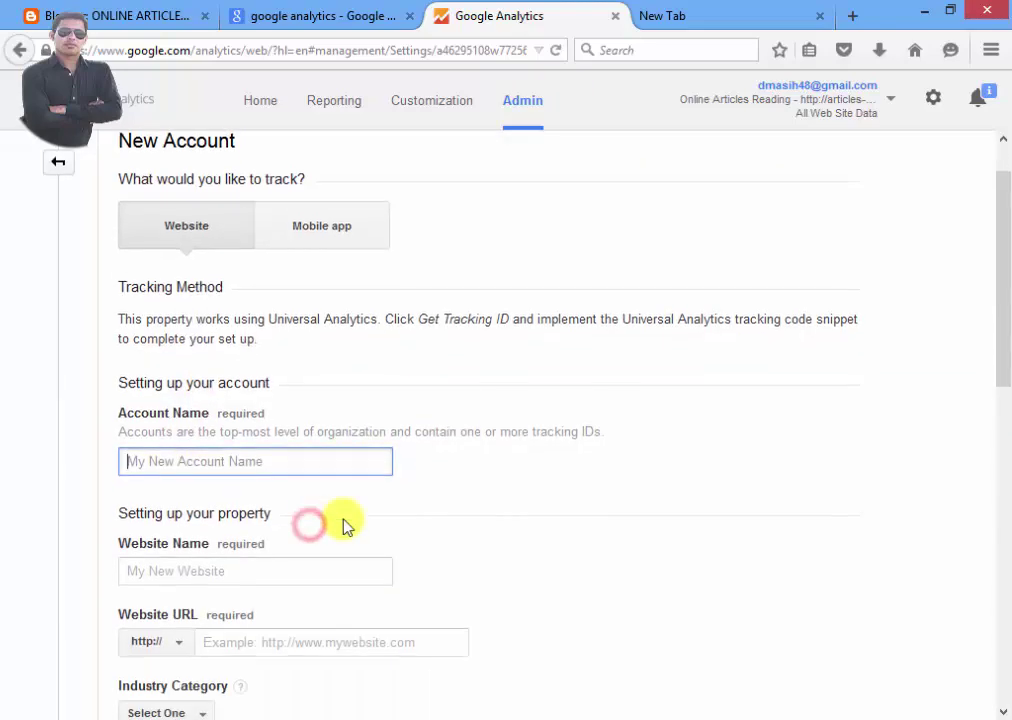
scroll(262, 367, "down", 5)
scroll(282, 366, "up", 3)
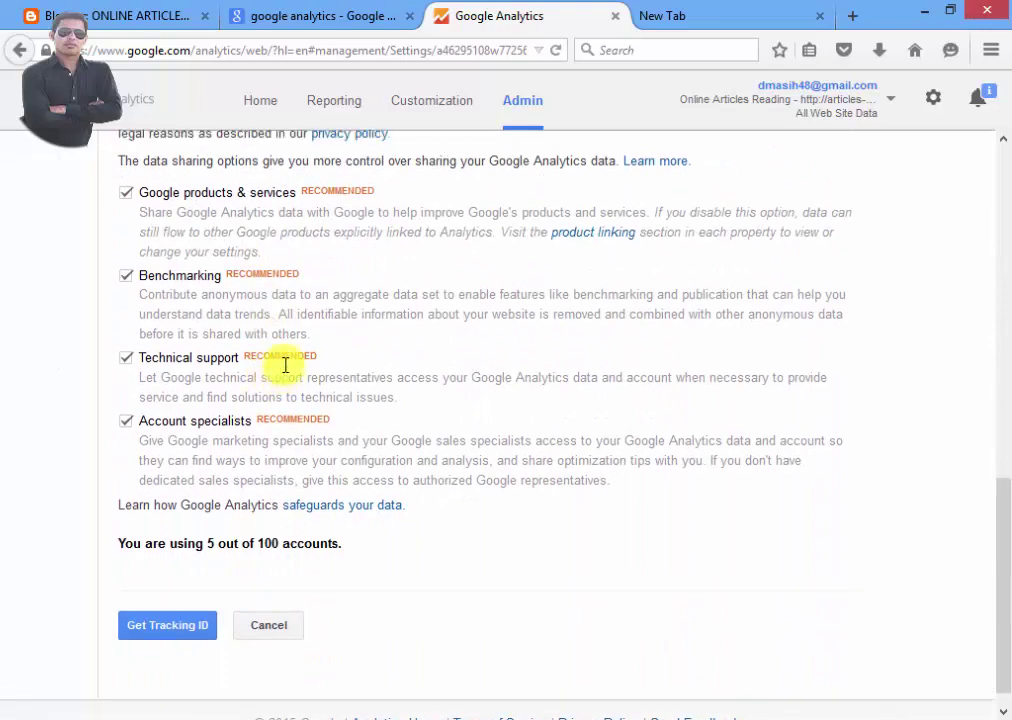
scroll(290, 370, "up", 1)
scroll(289, 368, "down", 5)
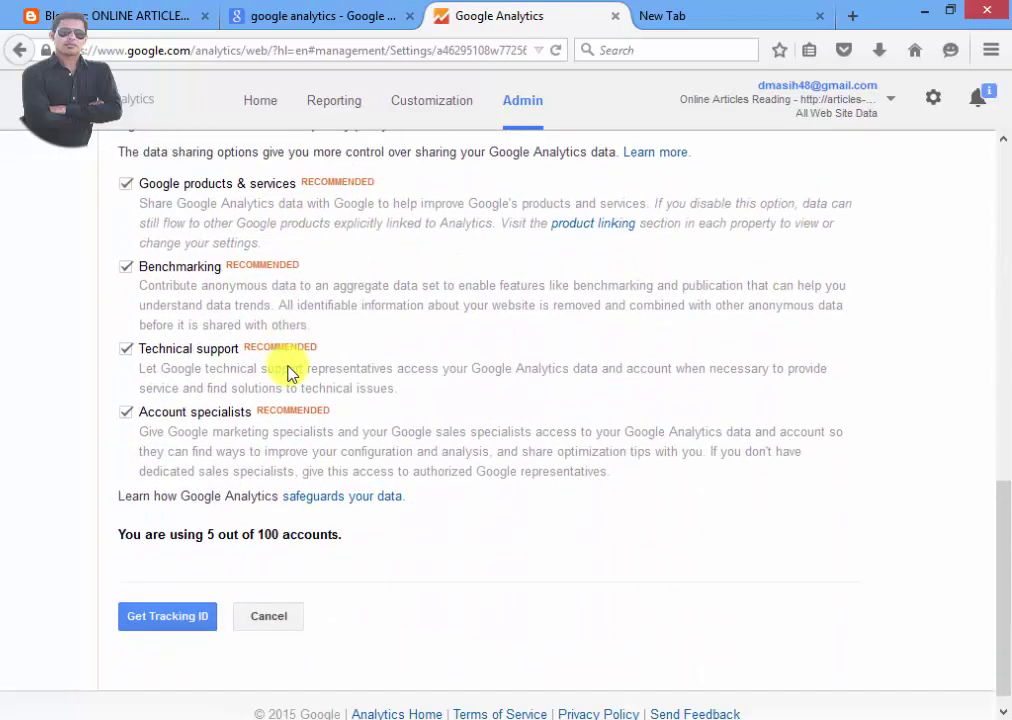
scroll(288, 366, "up", 1)
scroll(288, 366, "up", 3)
scroll(288, 366, "up", 3)
scroll(288, 366, "up", 3)
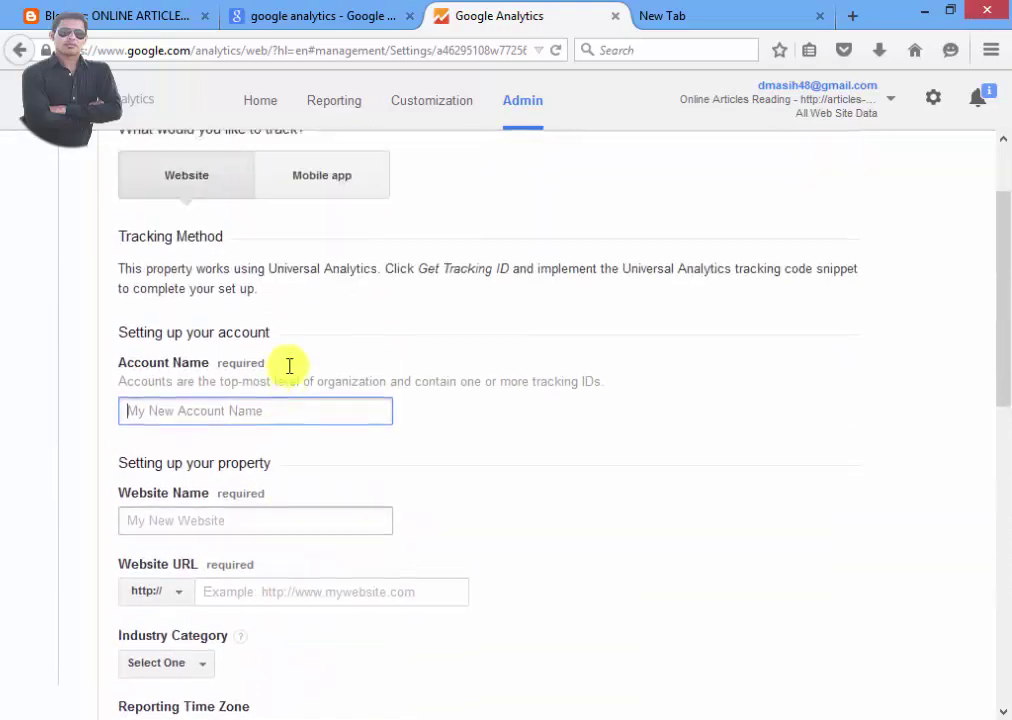
scroll(288, 368, "up", 2)
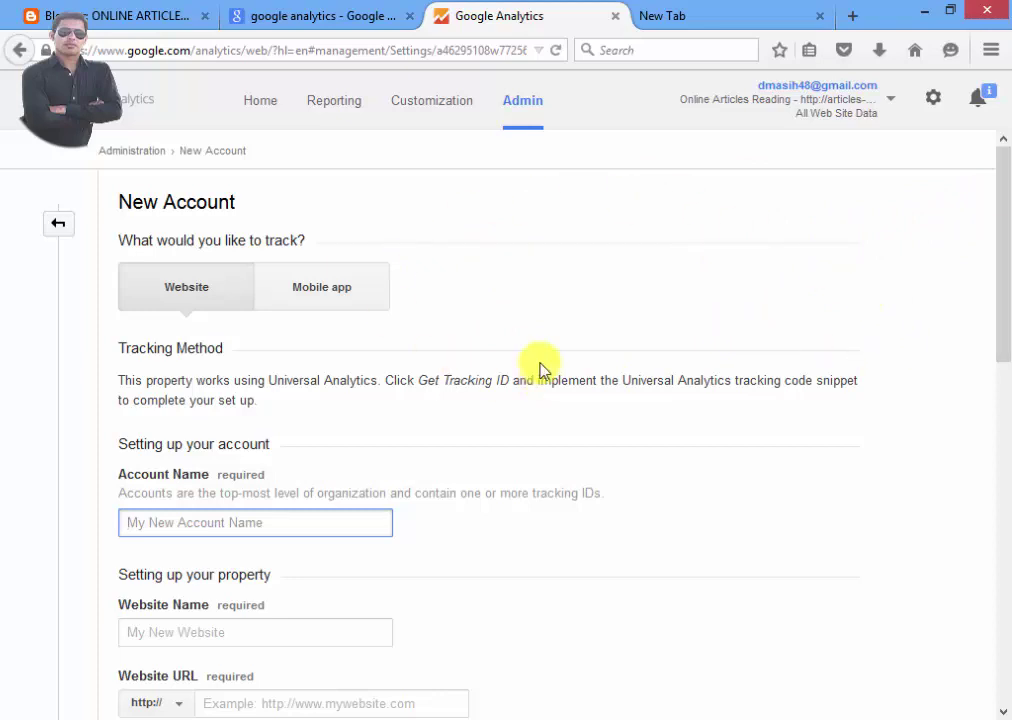
left_click(334, 298)
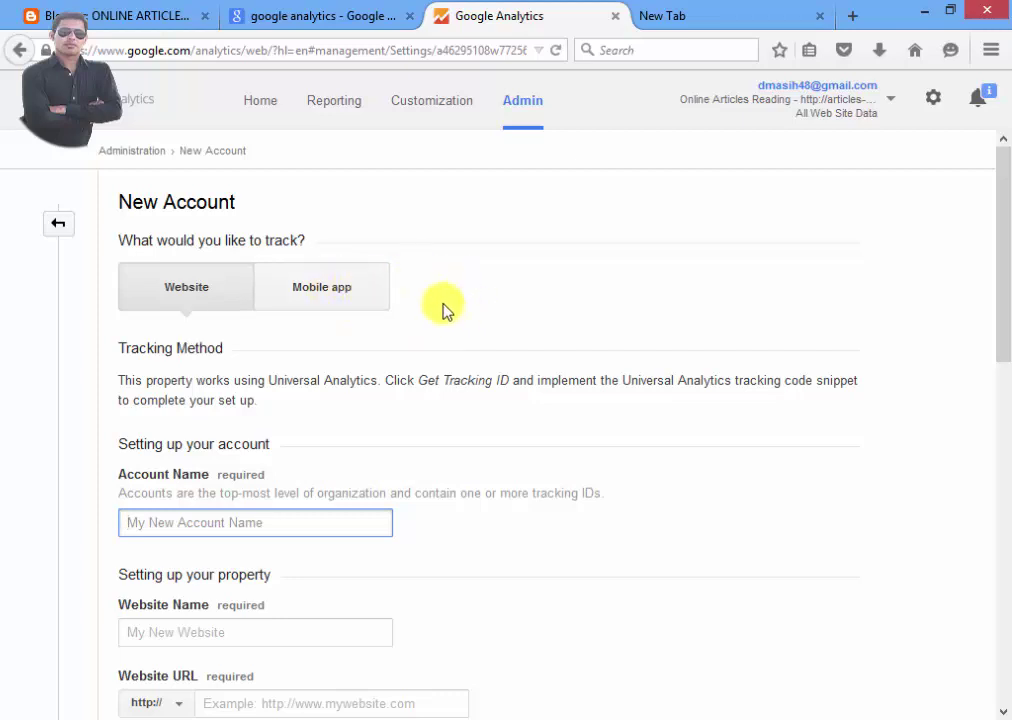
left_click(266, 102)
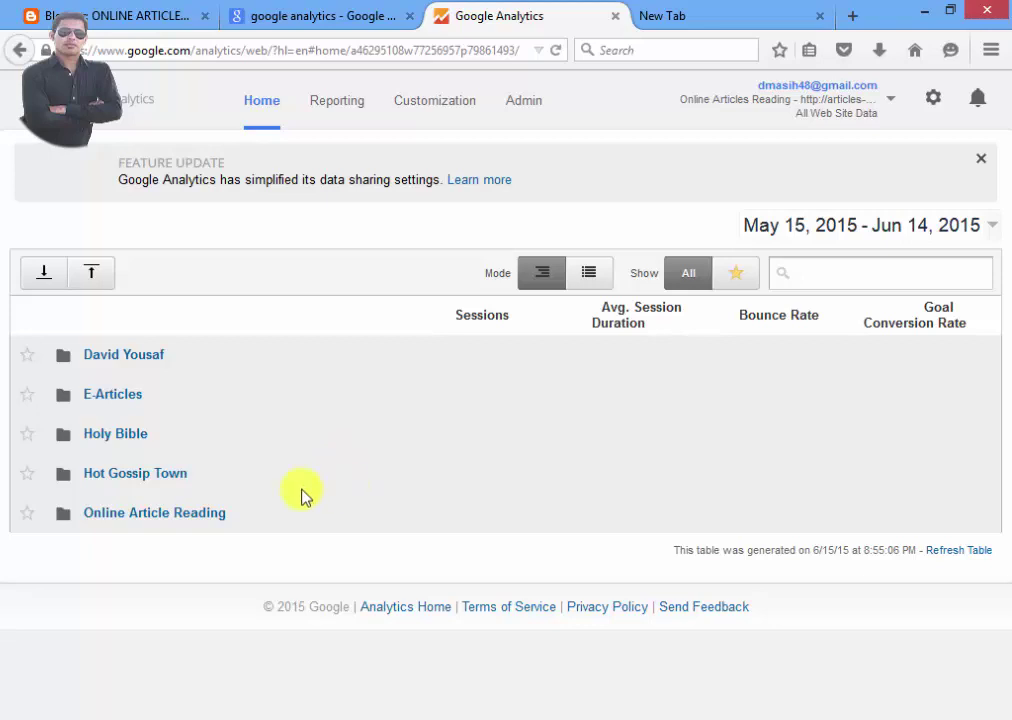
Expand Hot Gossip Town and Hot Gossip Town 1, highlighting its tracking ID and All Web Site Data figures
left_click(127, 478)
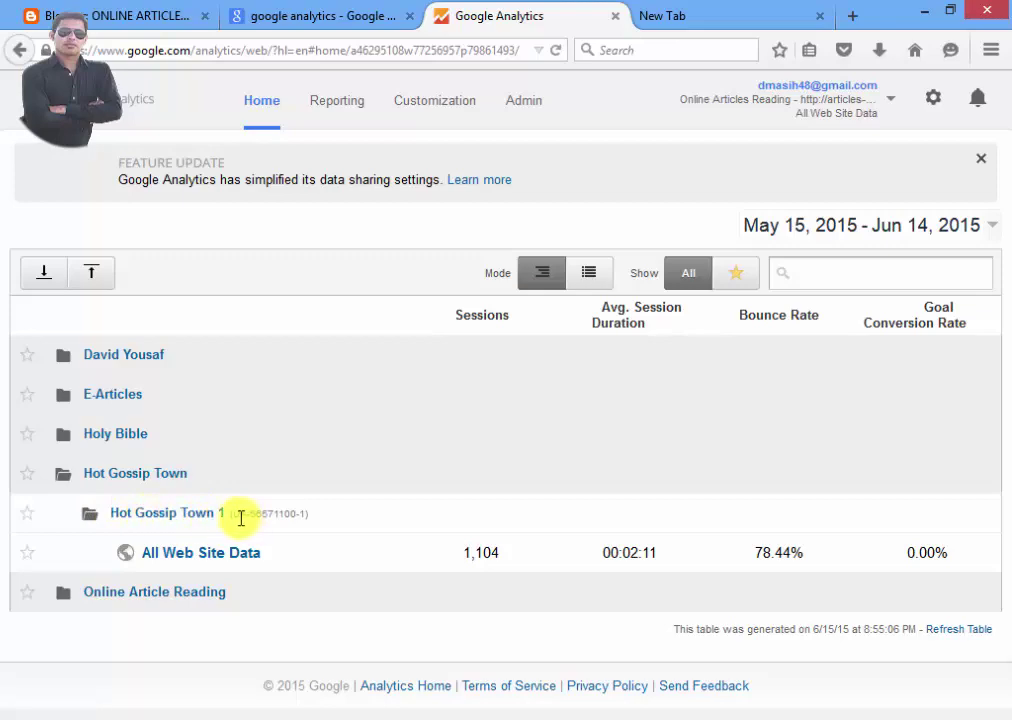
left_click(236, 516)
left_click(236, 516)
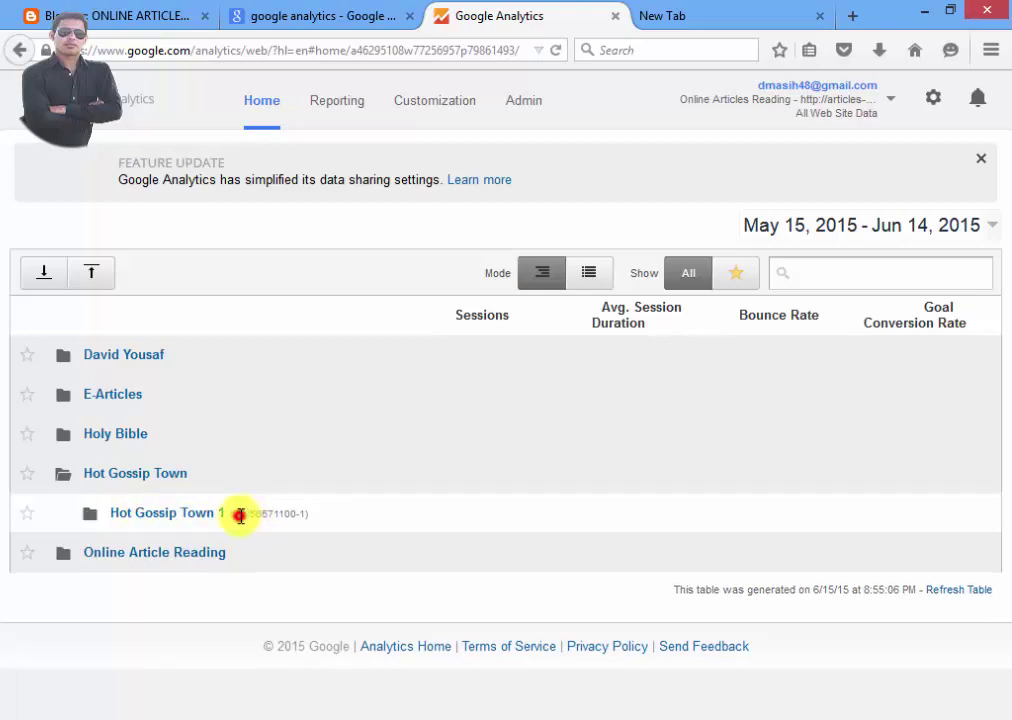
left_click_drag(236, 516, 305, 518)
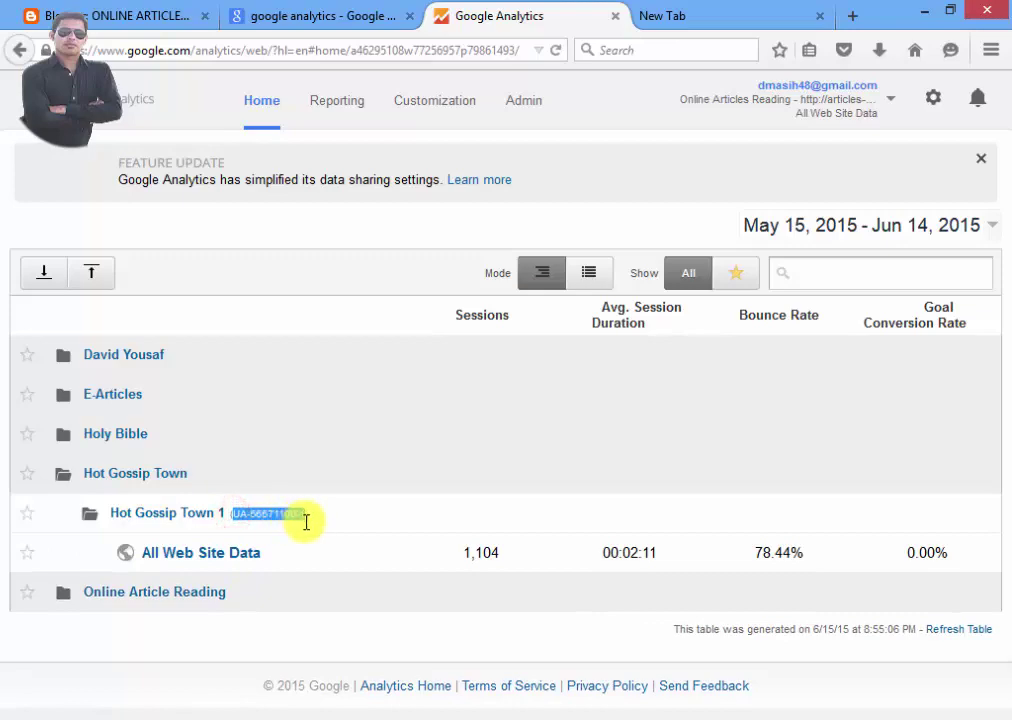
left_click(305, 520)
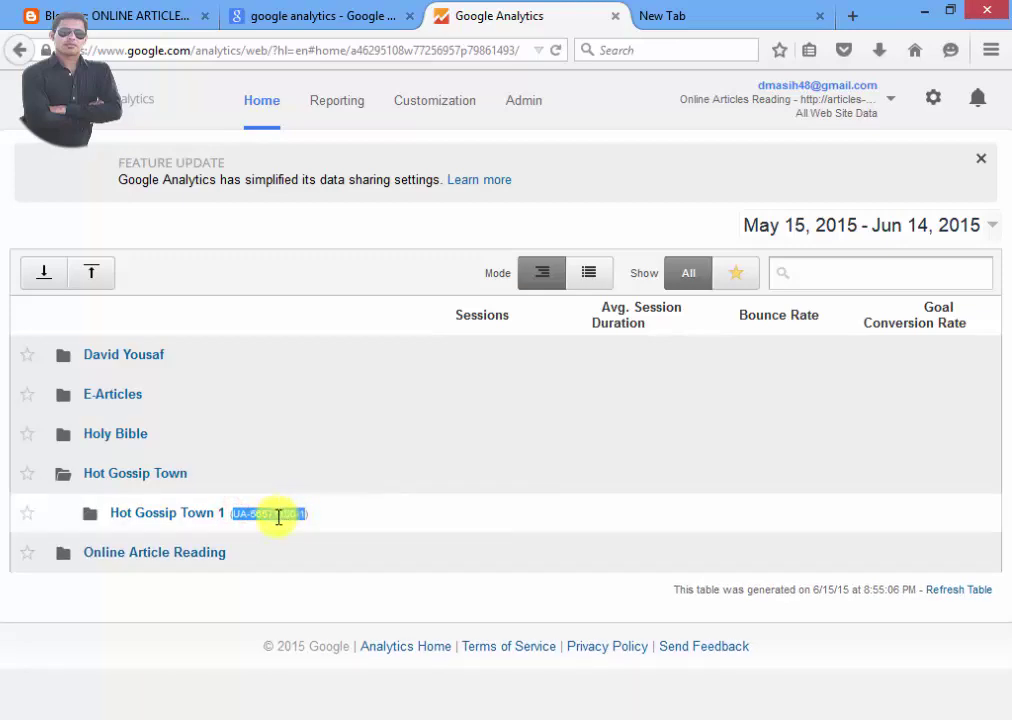
left_click(174, 516)
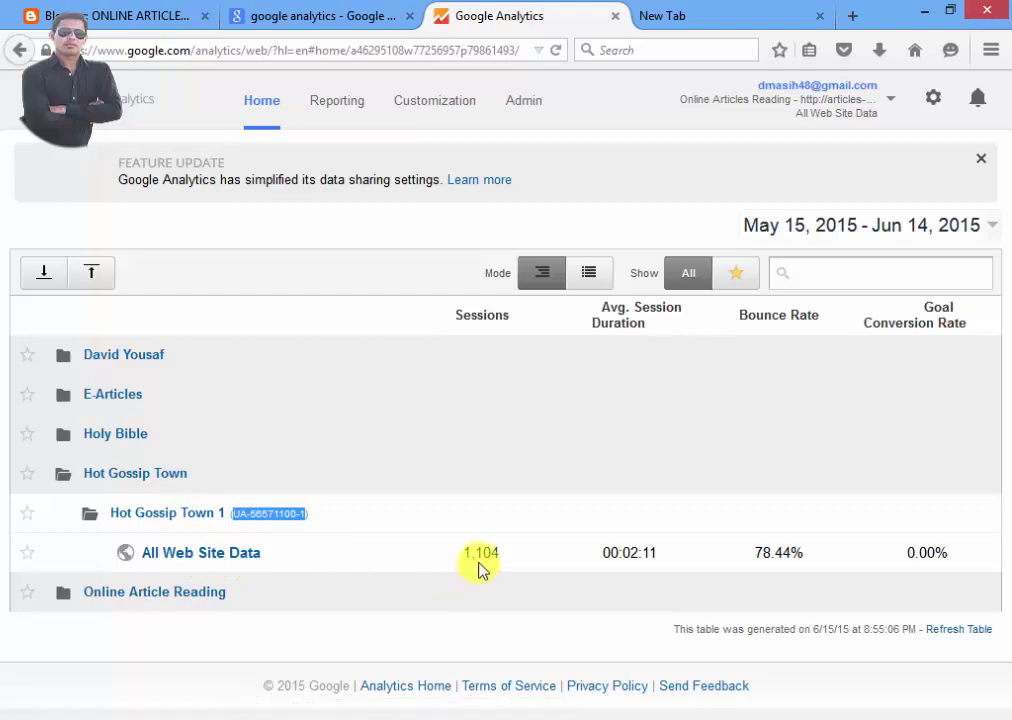
left_click_drag(955, 562, 437, 565)
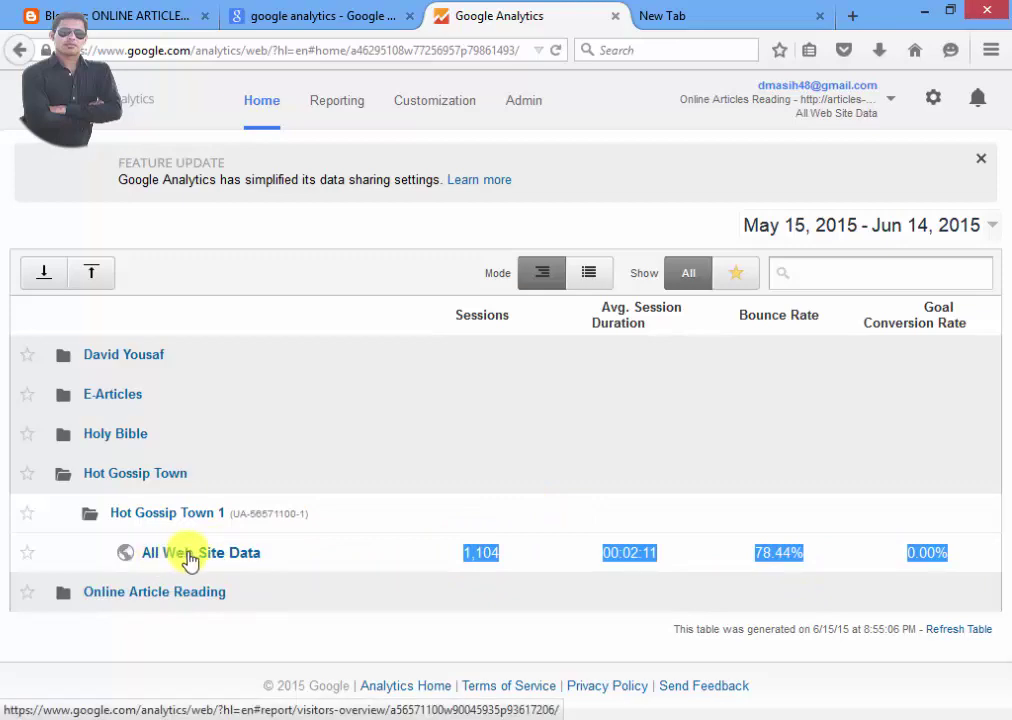
Open the All Web Site Data reports and scroll down to the Demographics panel
left_click(236, 559)
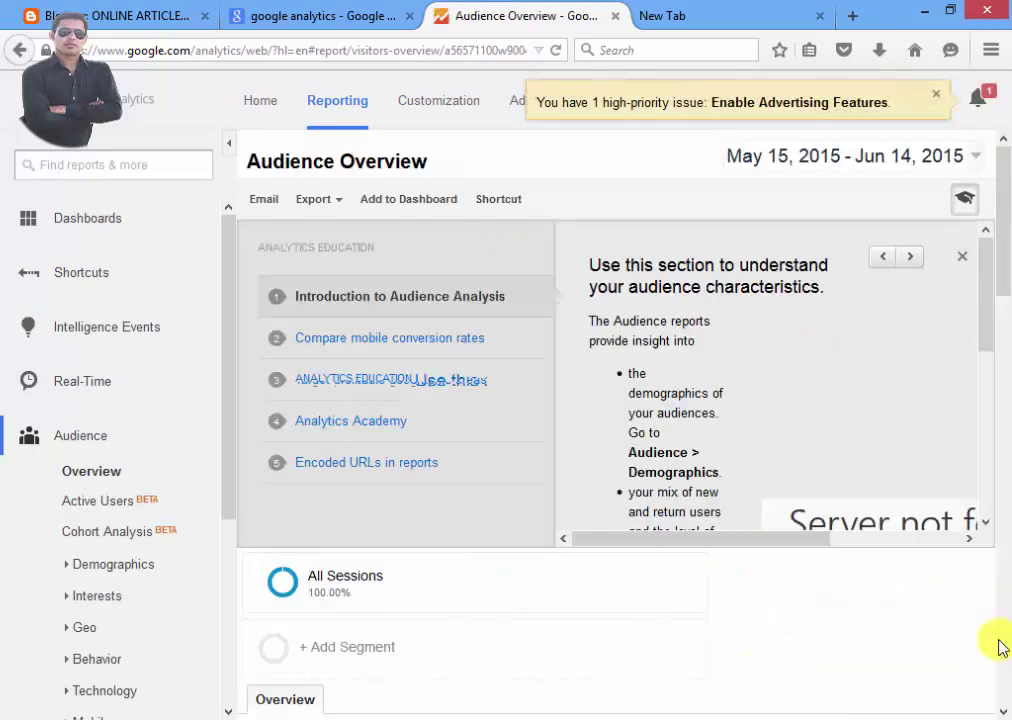
scroll(975, 656, "down", 3)
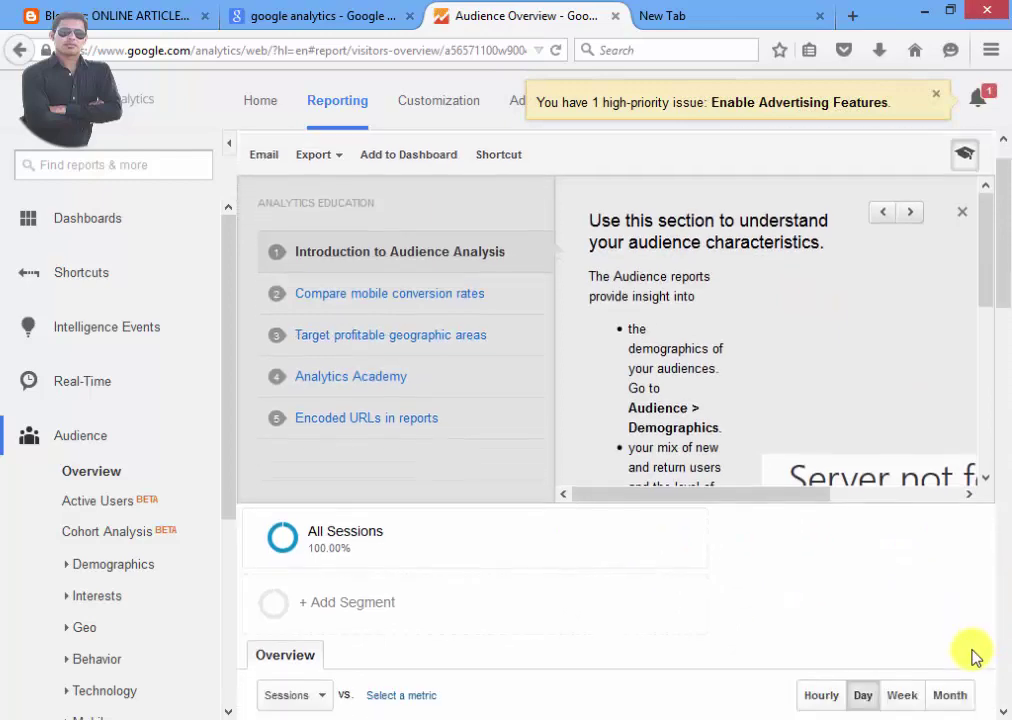
scroll(596, 515, "down", 3)
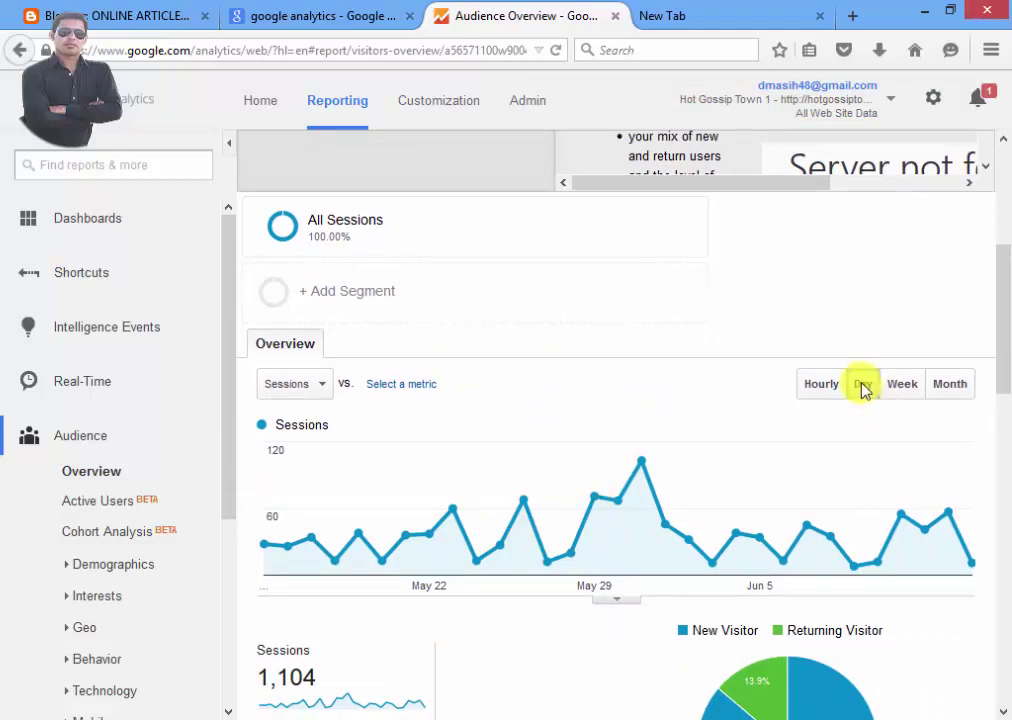
scroll(492, 537, "down", 2)
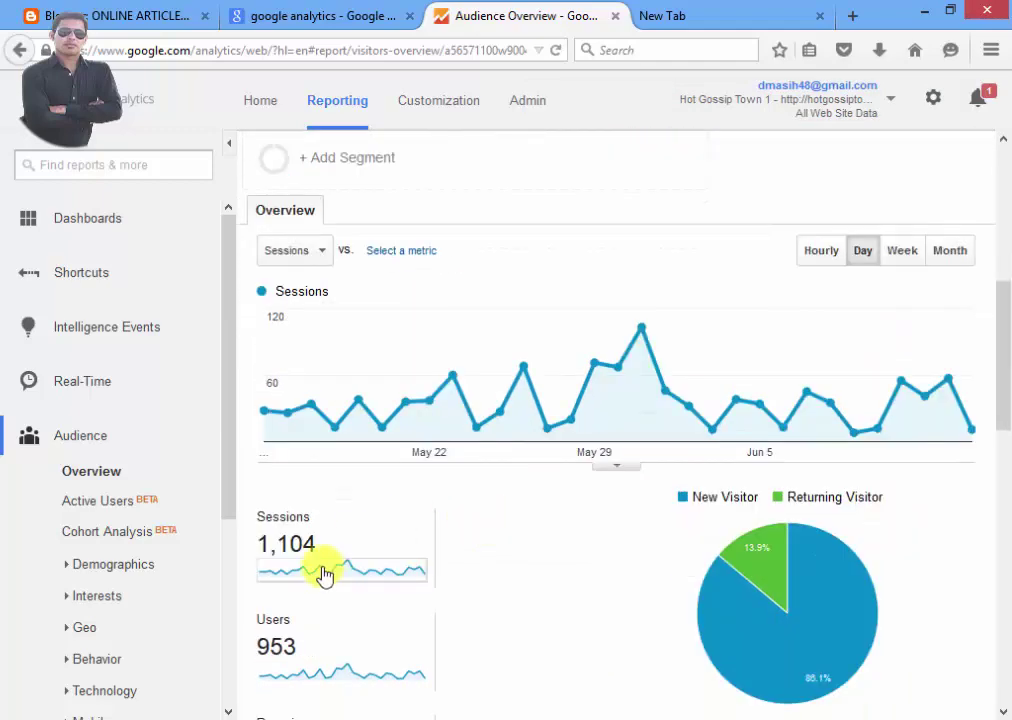
scroll(335, 571, "down", 2)
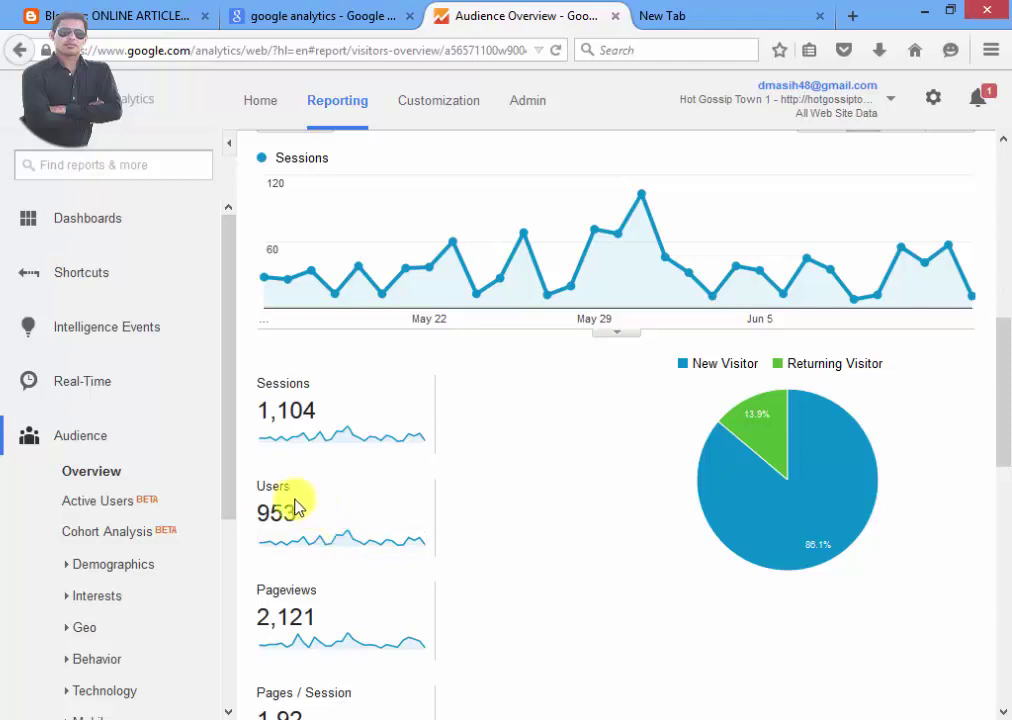
scroll(350, 545, "down", 2)
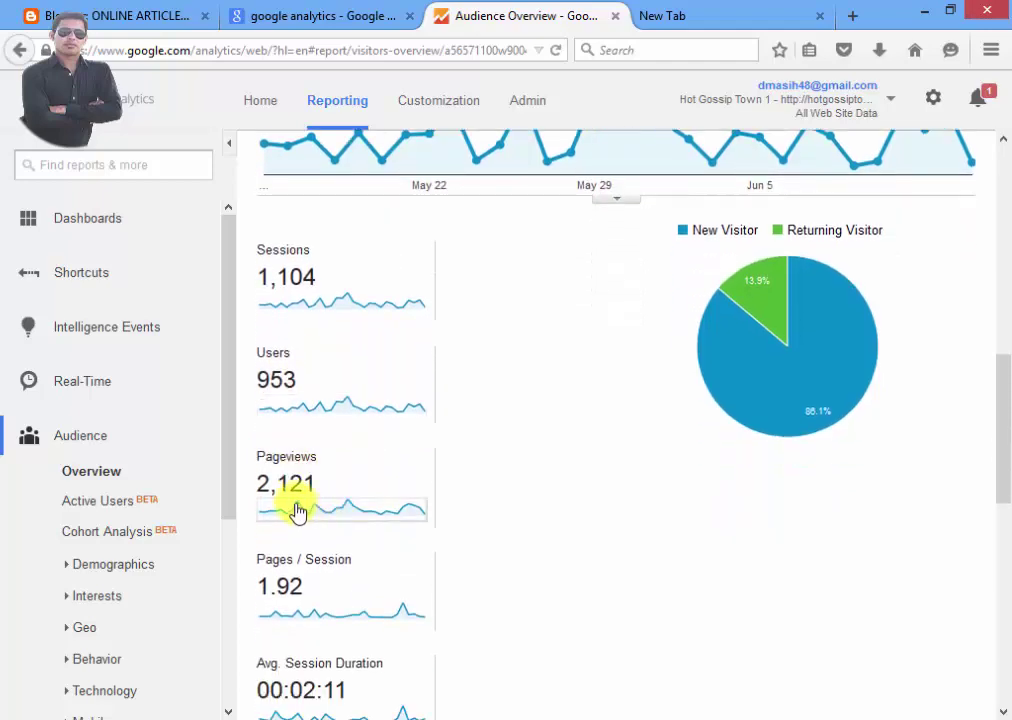
scroll(384, 565, "down", 1)
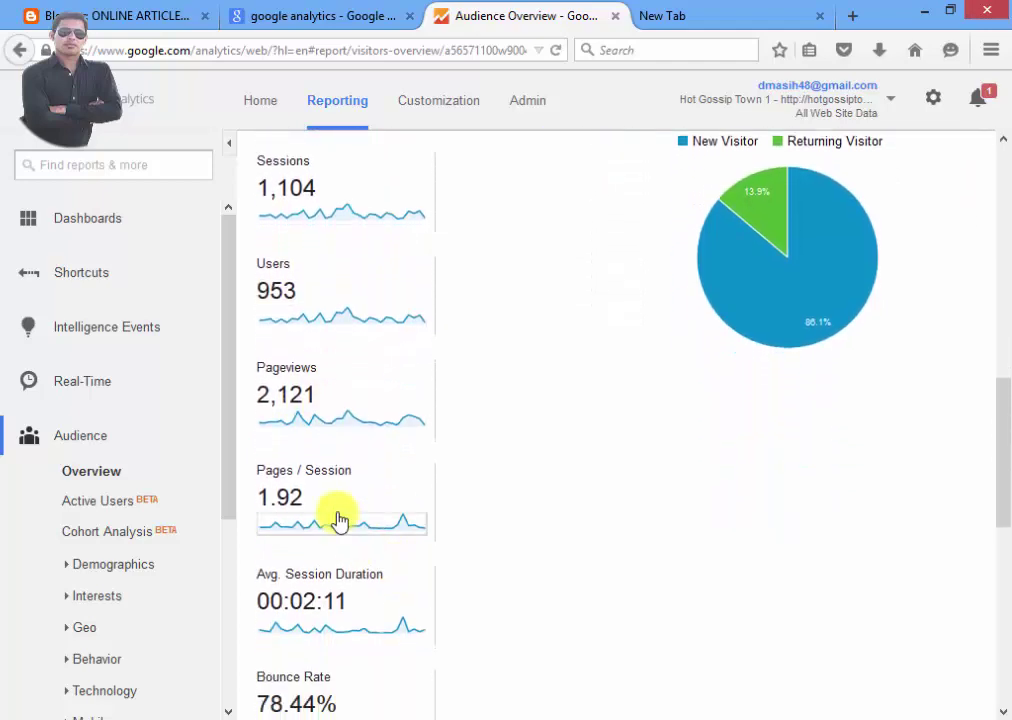
mouse_move(332, 481)
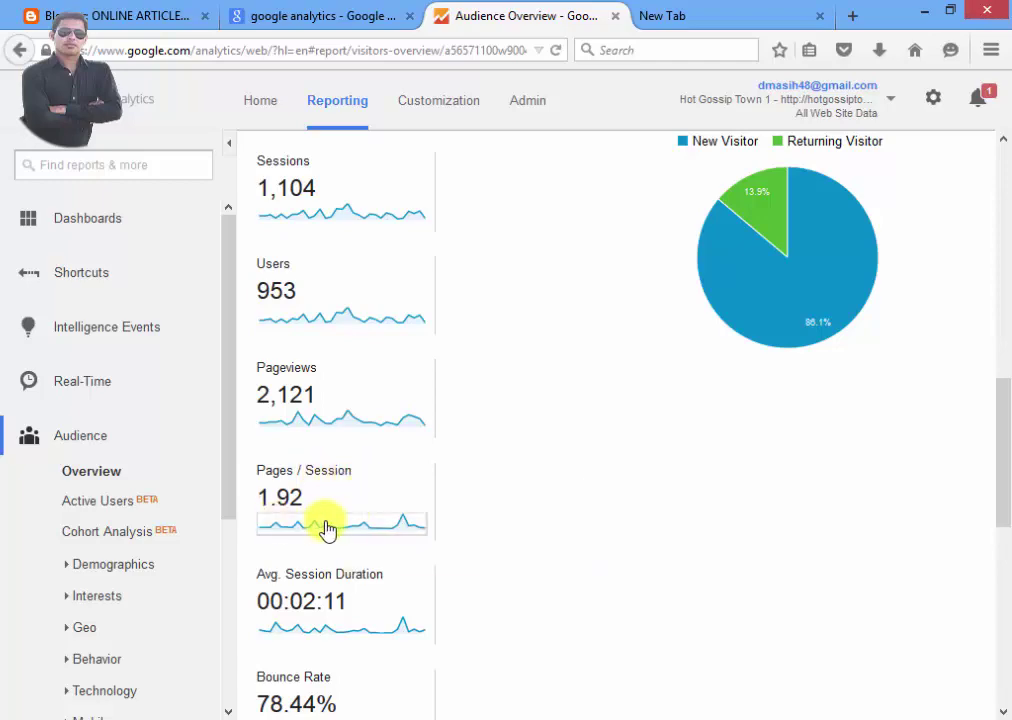
scroll(395, 530, "down", 3)
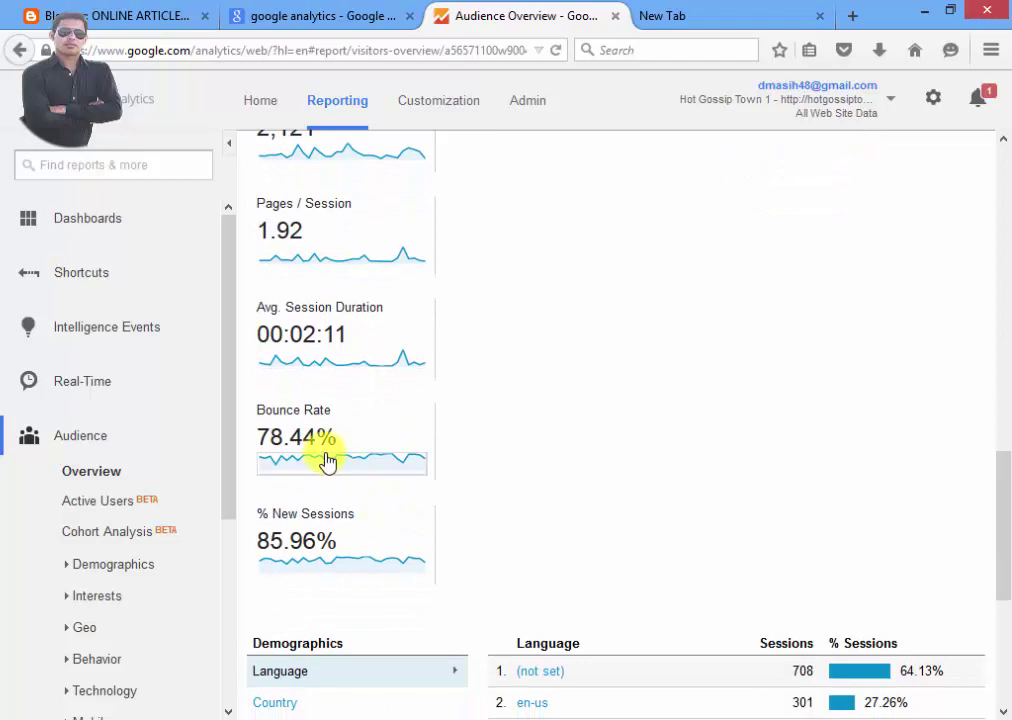
scroll(390, 495, "down", 1)
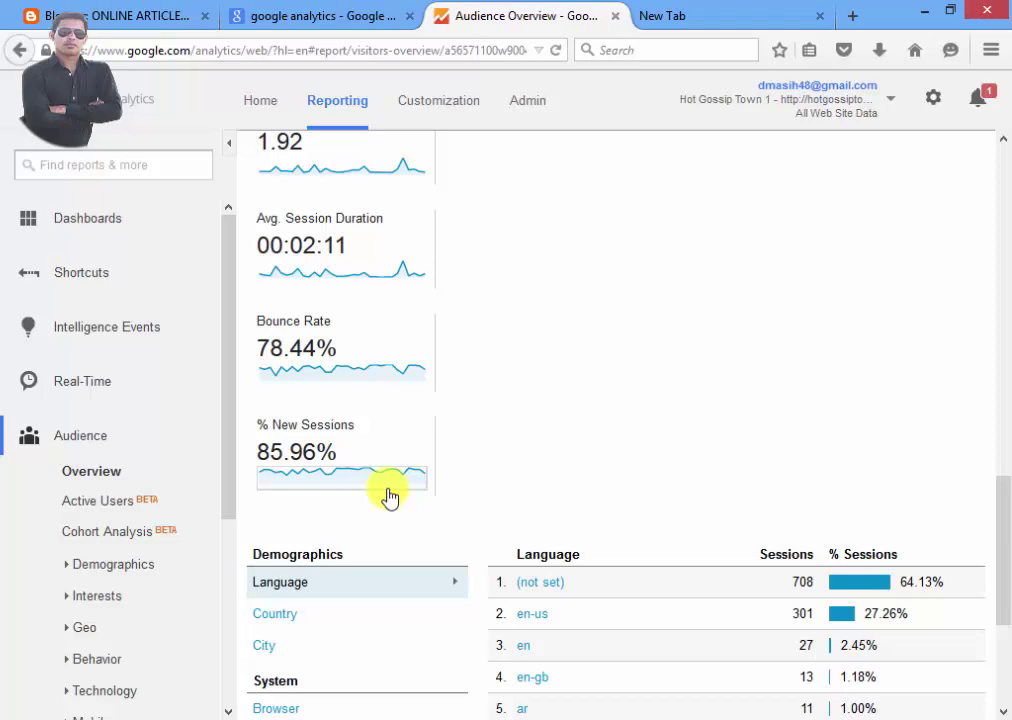
scroll(388, 497, "down", 2)
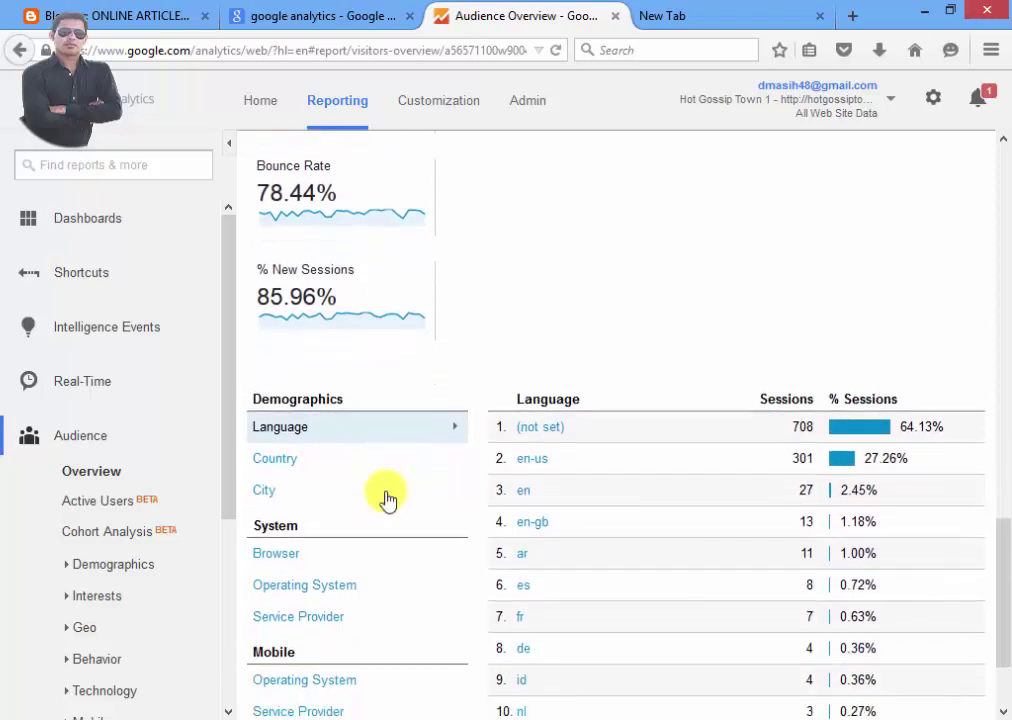
scroll(384, 495, "down", 1)
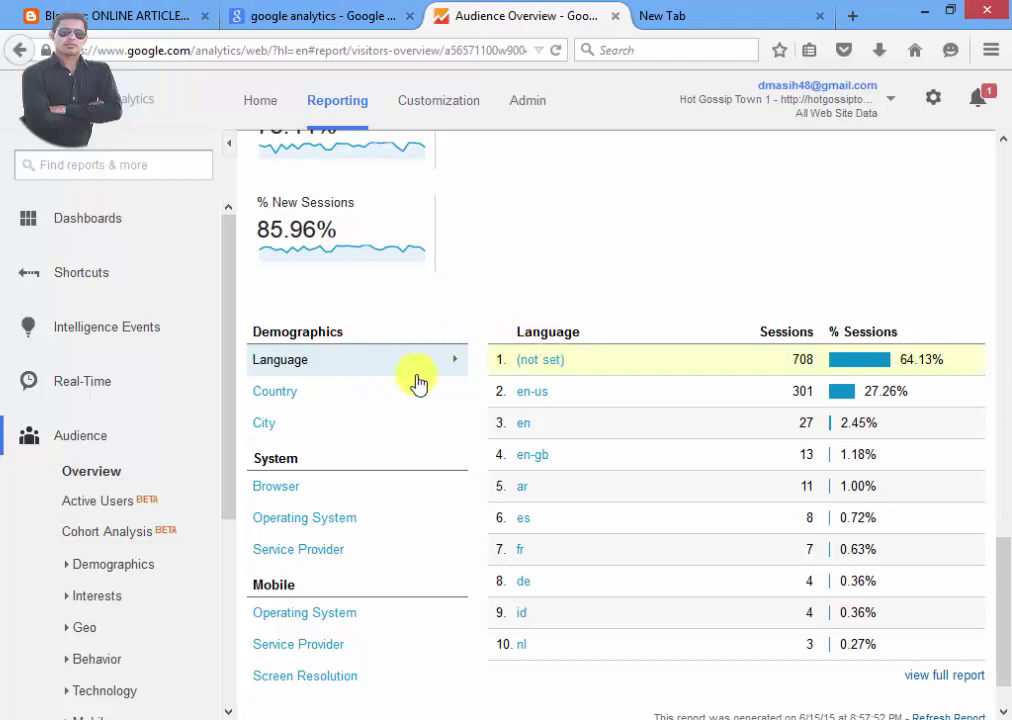
Break sessions down by Country, City, Browser, Operating System and Service Provider
left_click(283, 396)
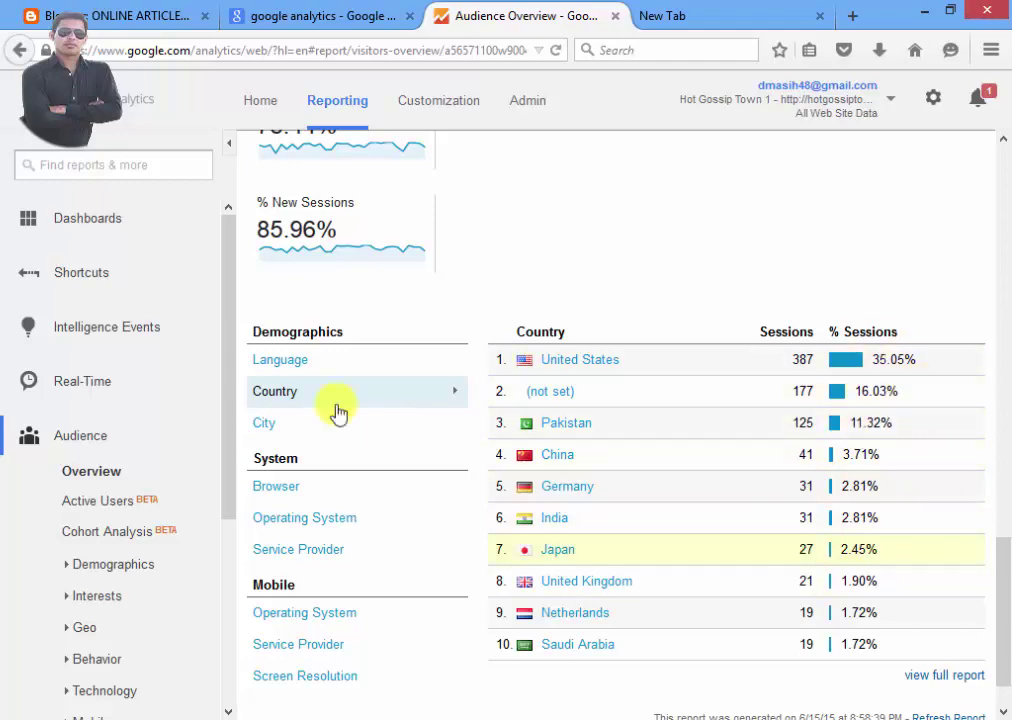
left_click(270, 426)
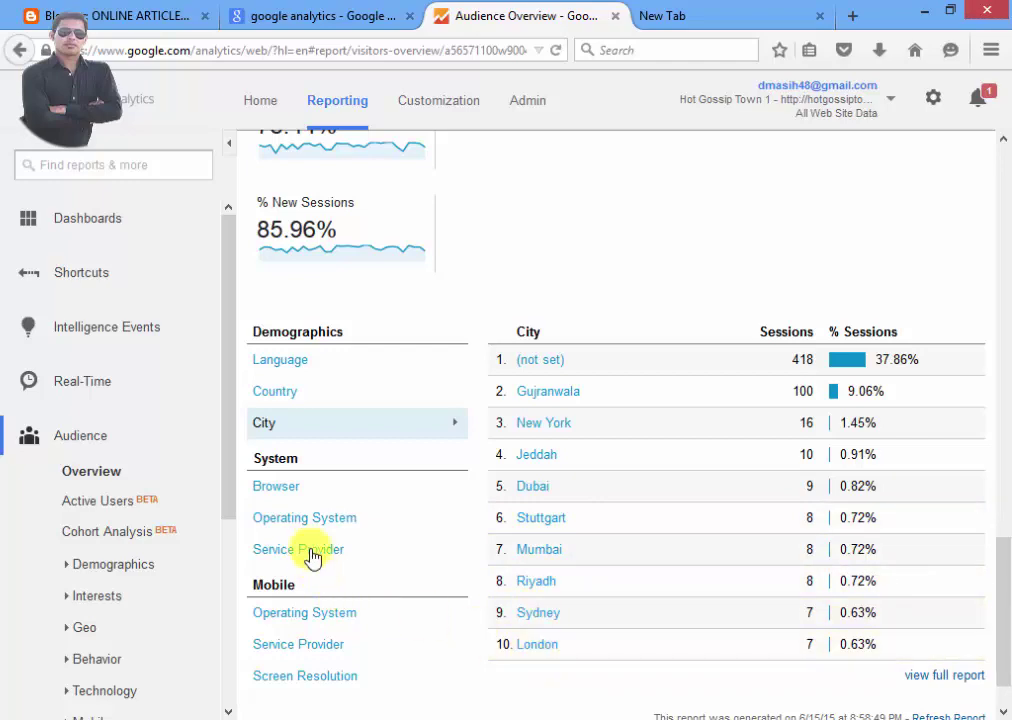
left_click(286, 488)
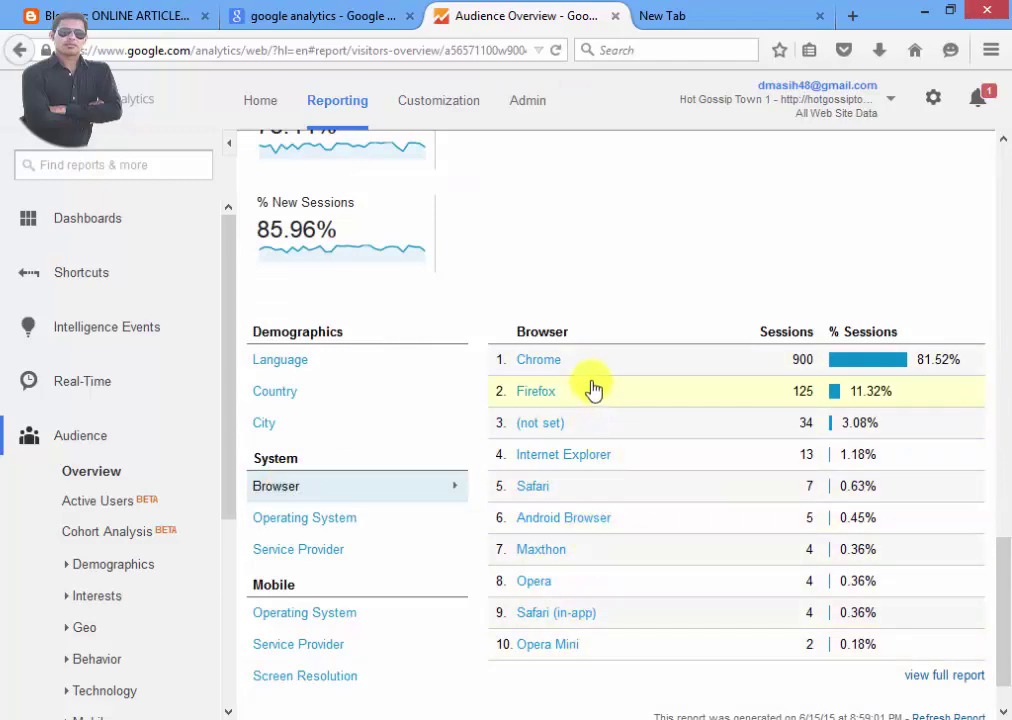
left_click(326, 521)
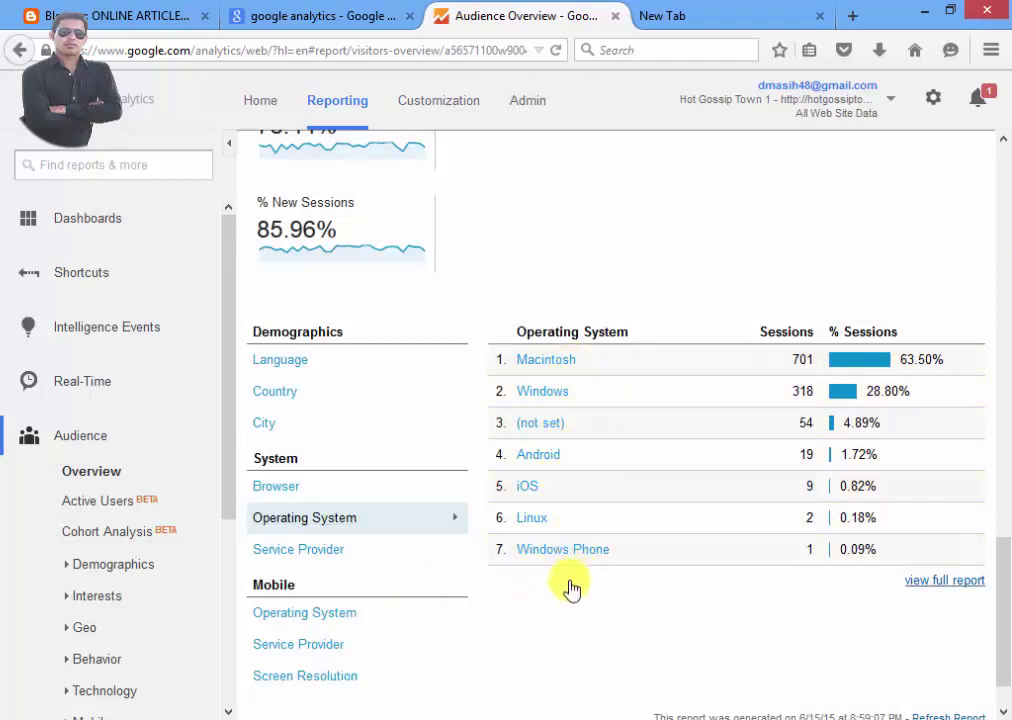
left_click(320, 555)
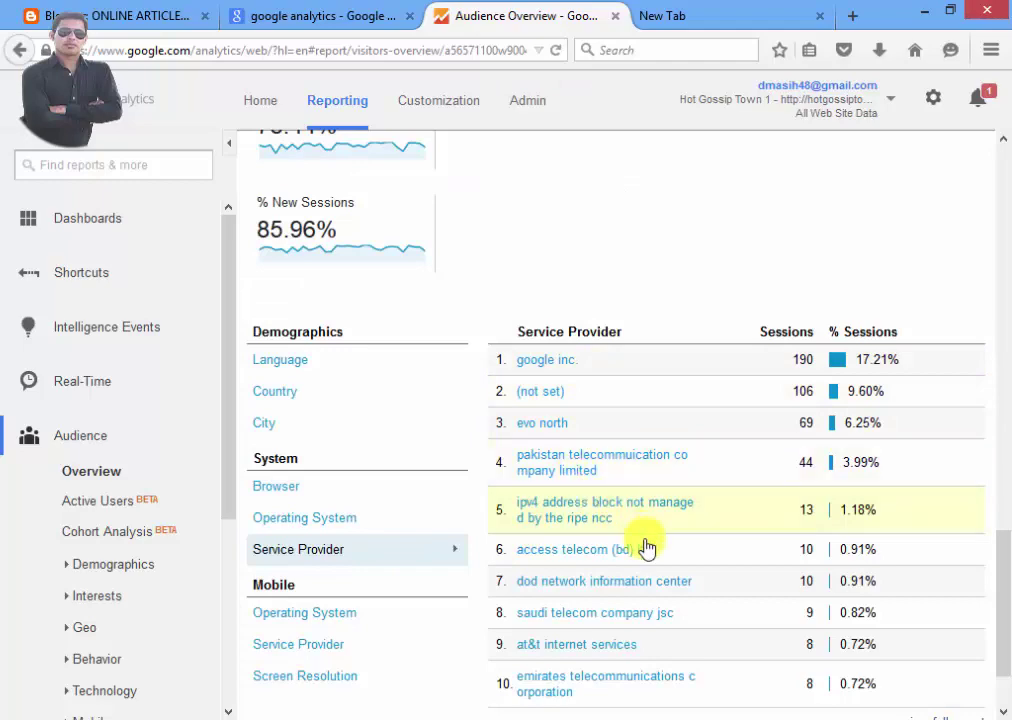
Show mobile sessions by Operating System, Service Provider, then Screen Resolution
scroll(655, 670, "down", 2)
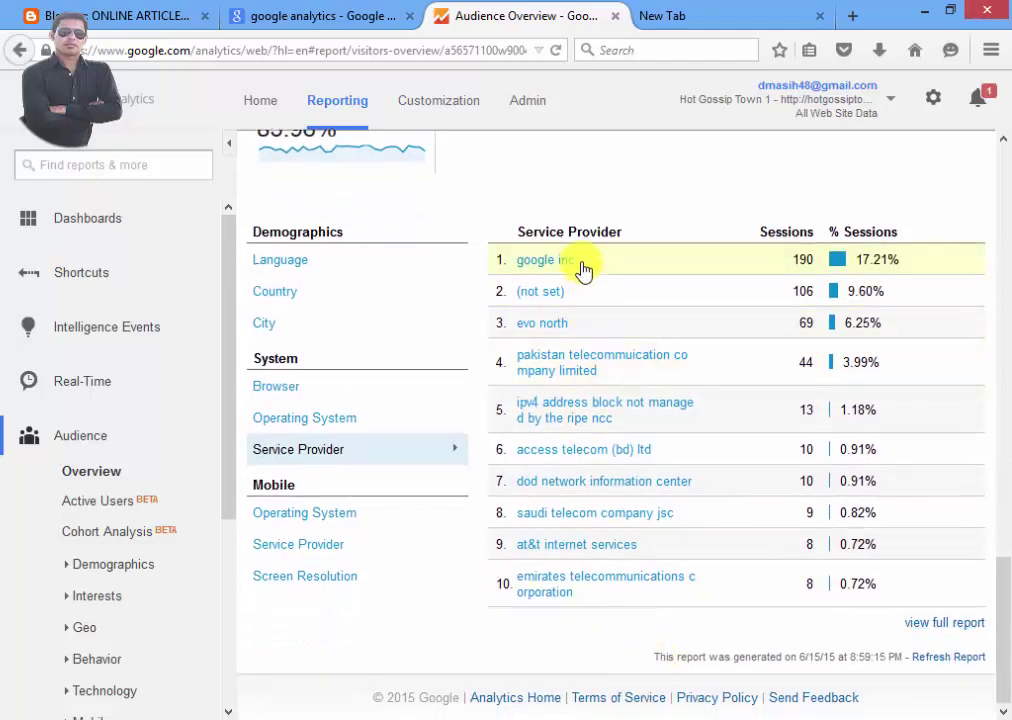
left_click(329, 522)
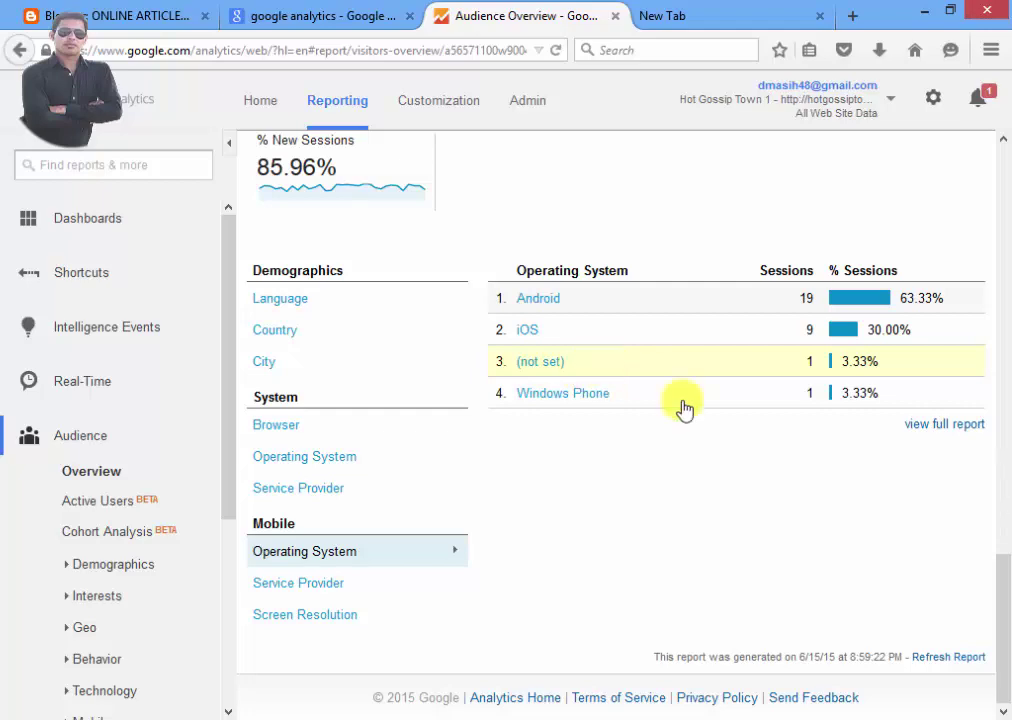
left_click(330, 593)
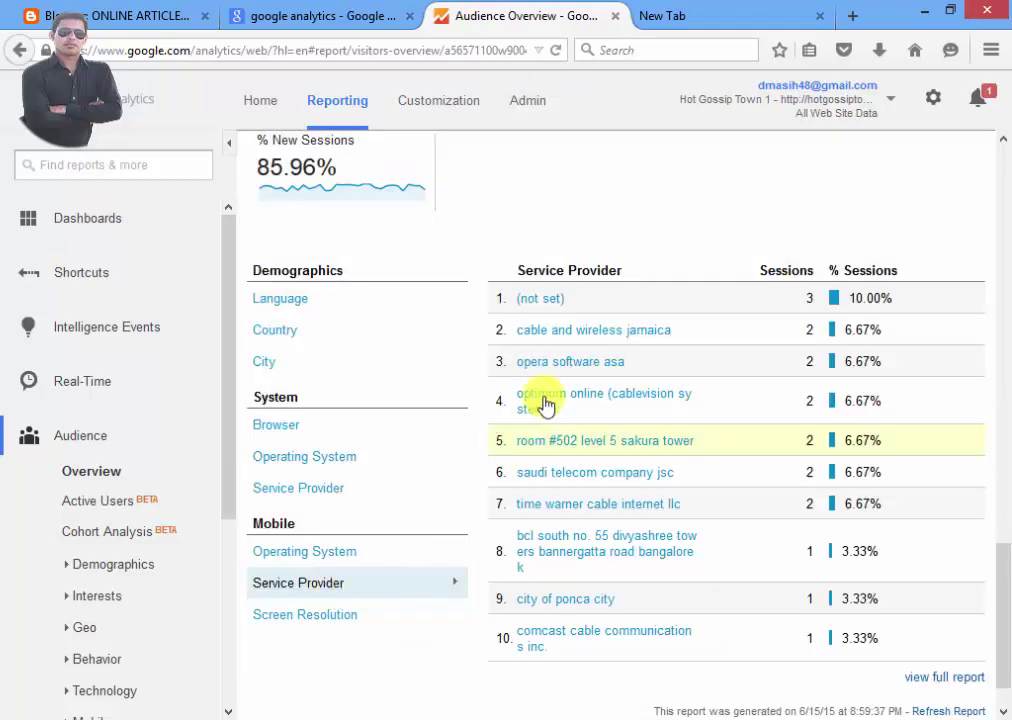
left_click(305, 615)
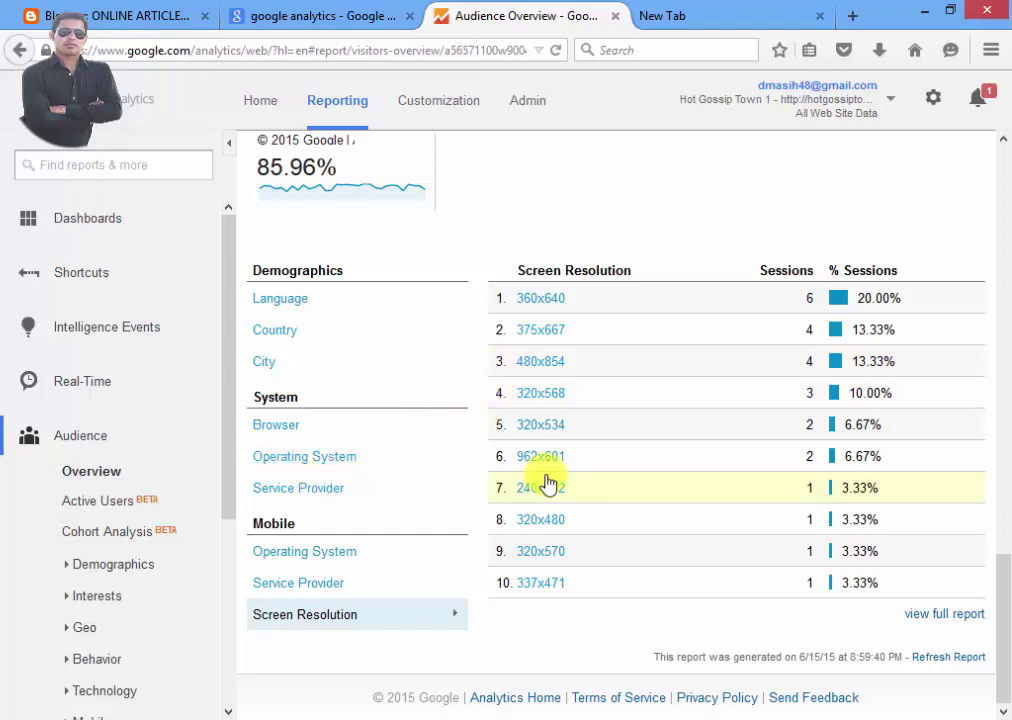
scroll(549, 482, "up", 3)
scroll(547, 472, "up", 3)
scroll(547, 472, "up", 6)
scroll(547, 472, "up", 3)
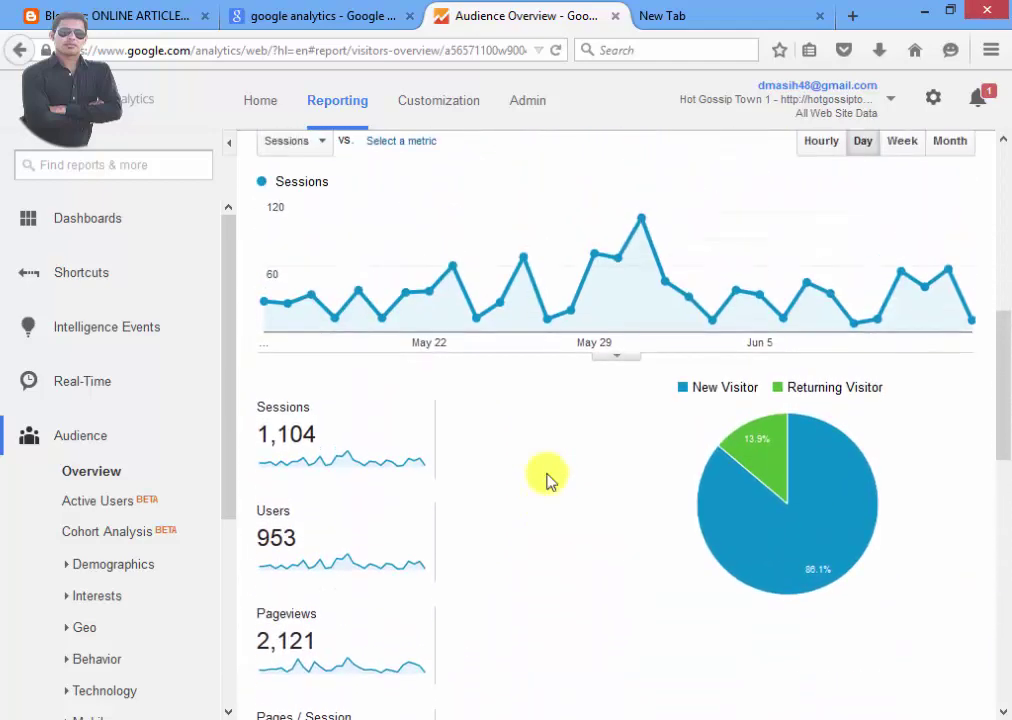
scroll(732, 394, "down", 1)
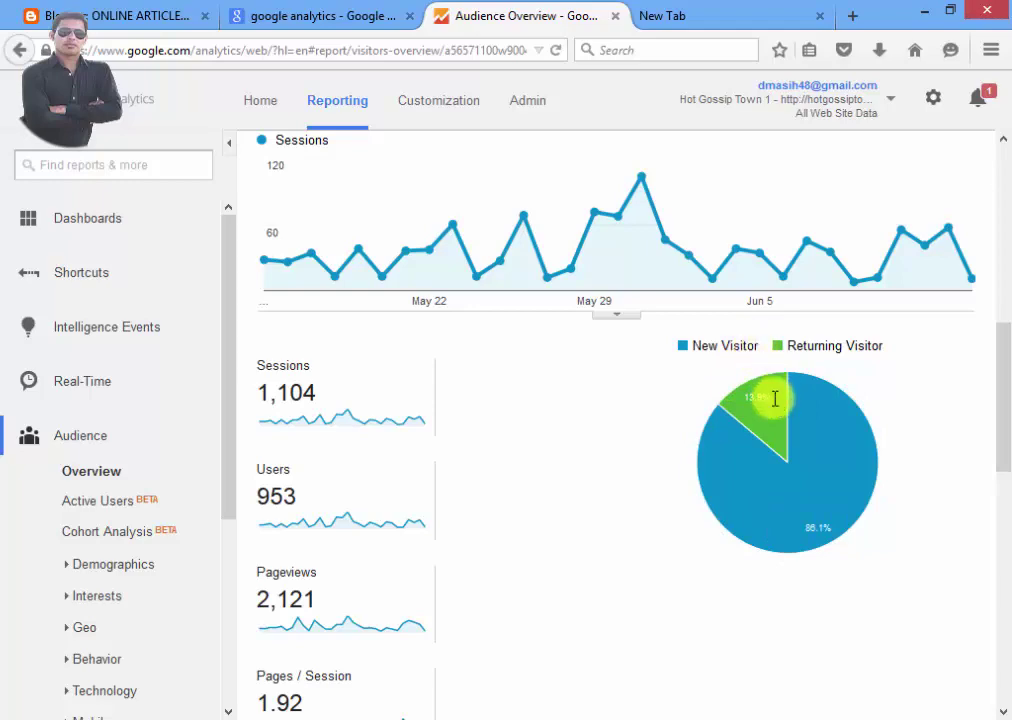
mouse_move(822, 417)
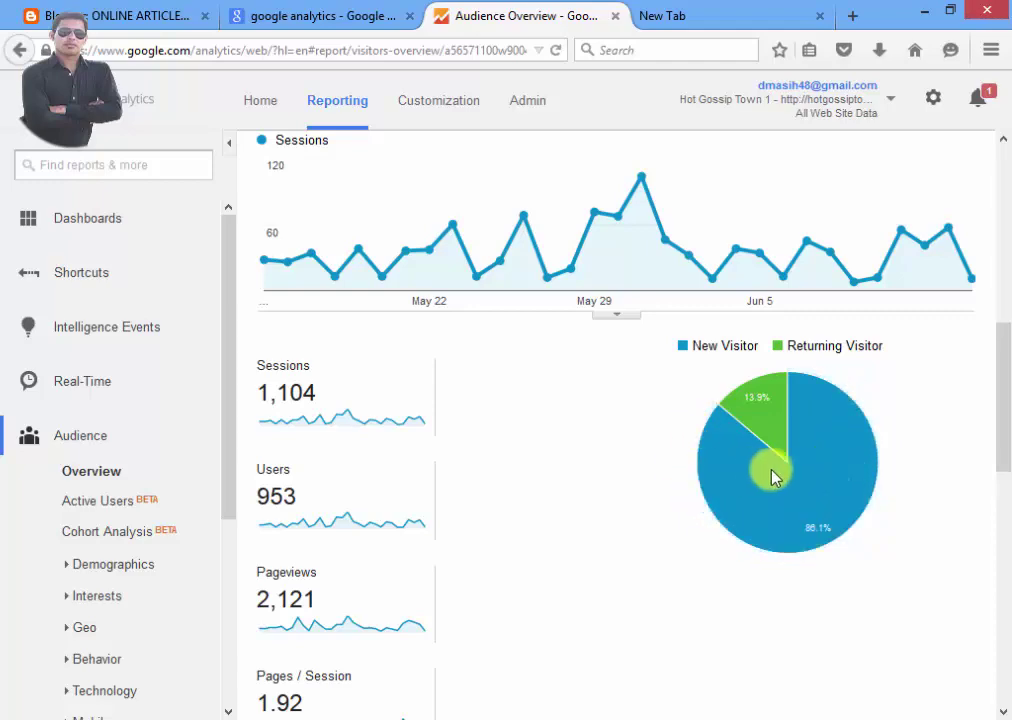
mouse_move(768, 402)
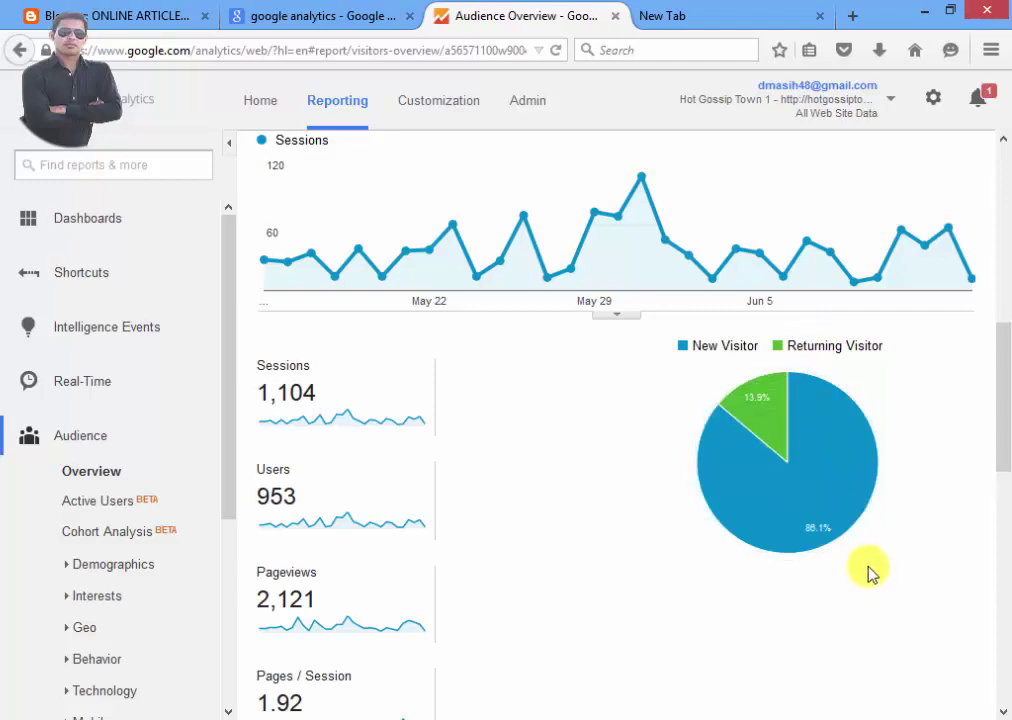
scroll(878, 465, "up", 2)
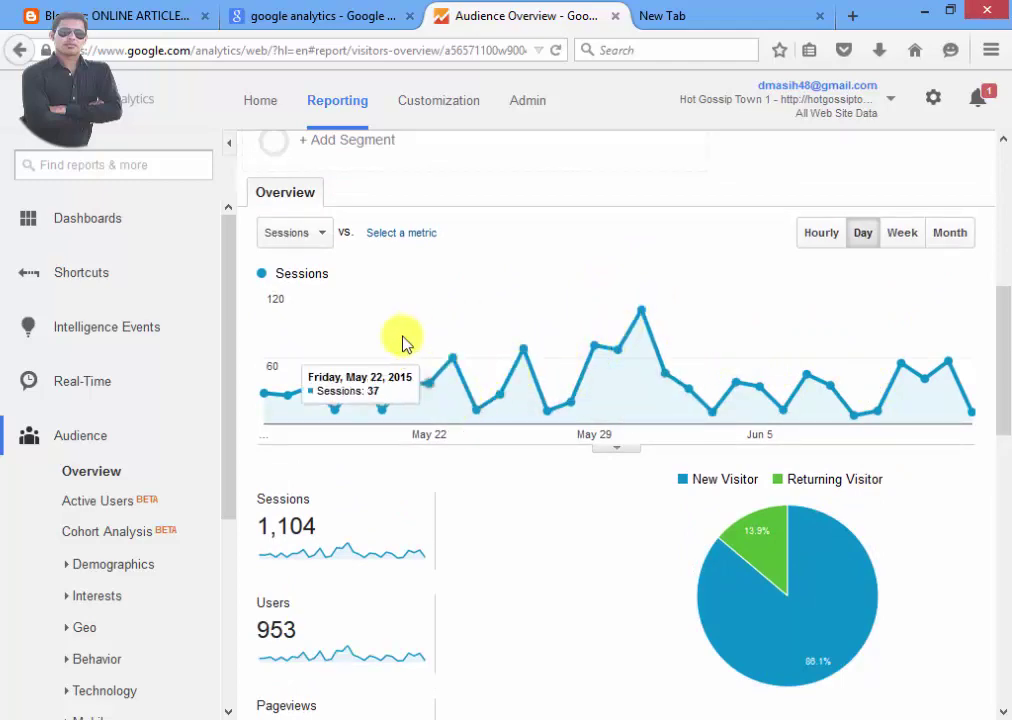
scroll(880, 380, "up", 2)
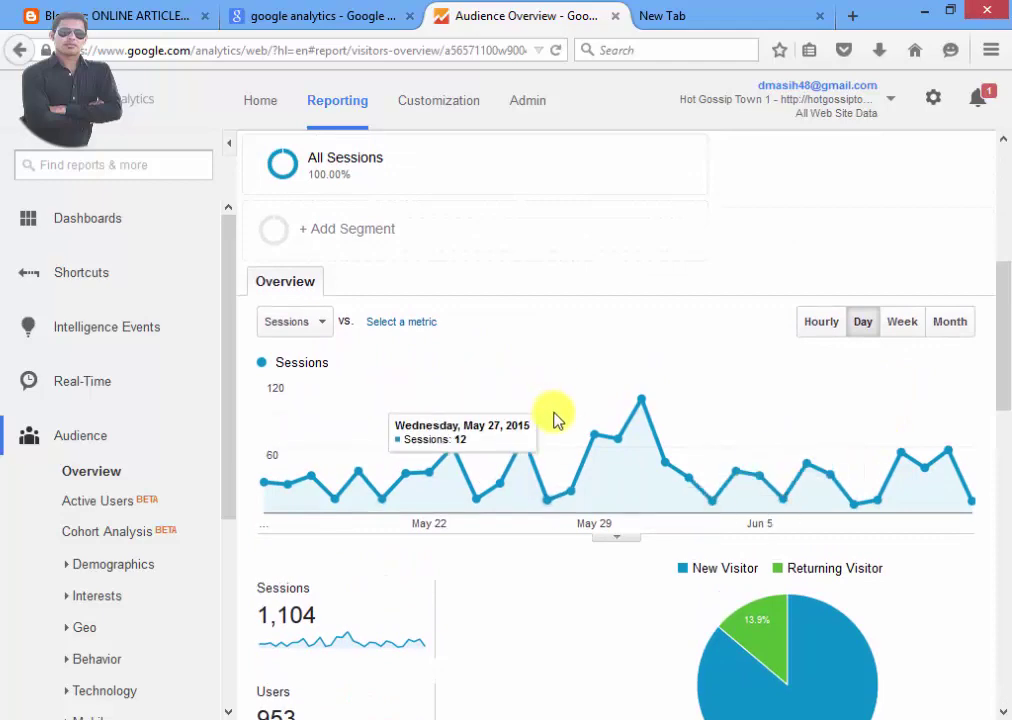
scroll(520, 420, "down", 1)
scroll(120, 400, "down", 1)
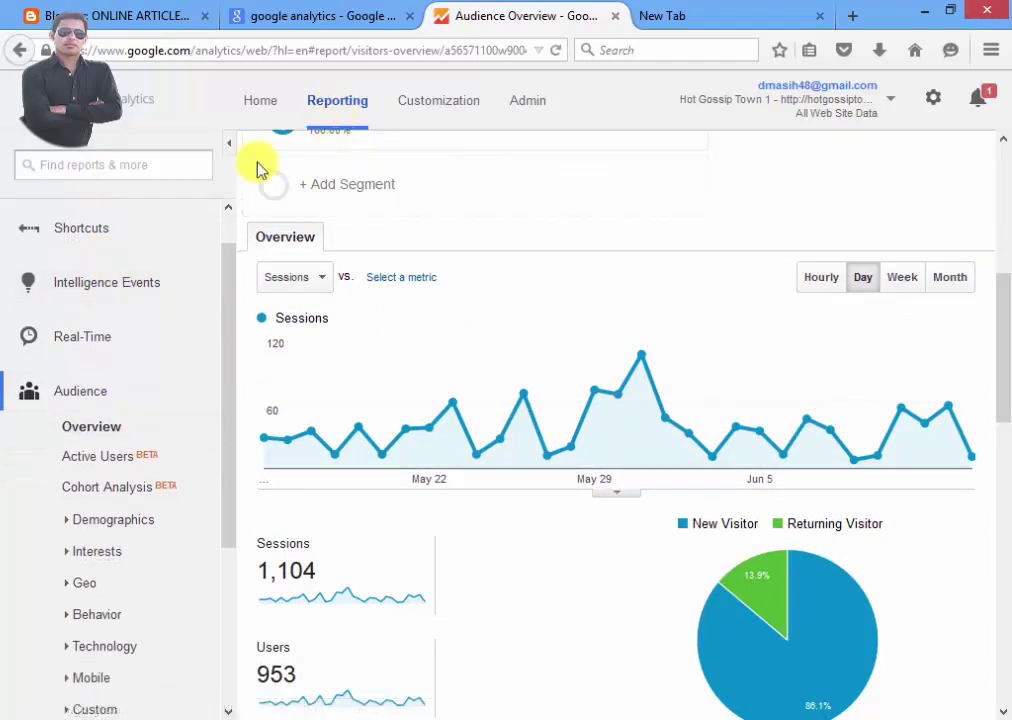
scroll(221, 402, "up", 1)
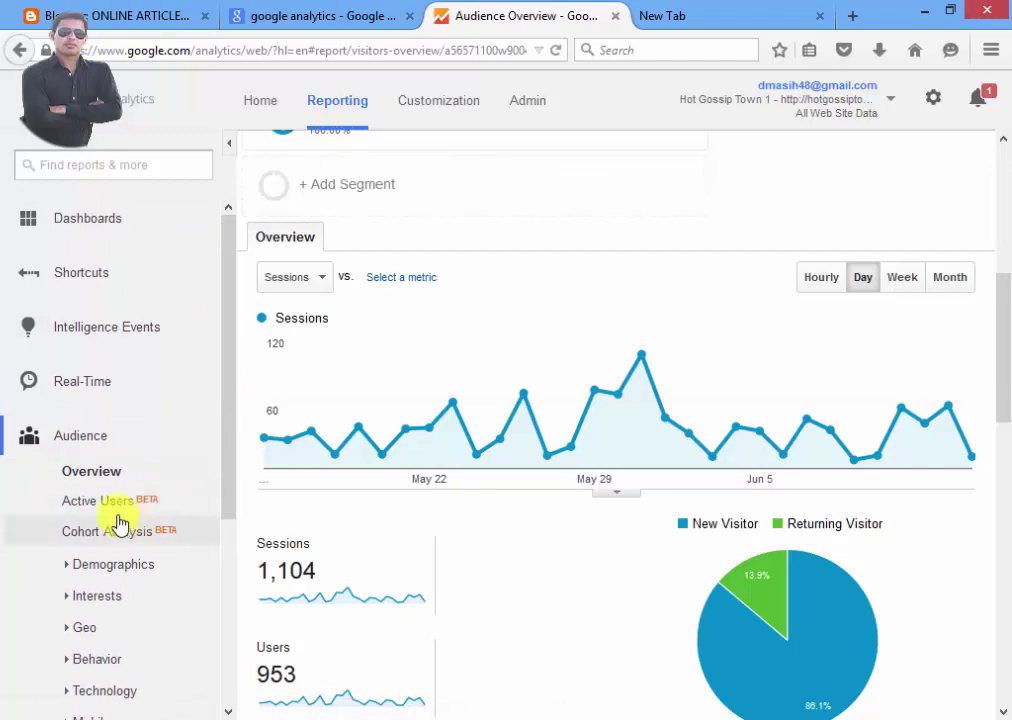
Open Active Users and mark the 194 seven-day, 384 fourteen-day and 933 thirty-day totals
left_click(88, 510)
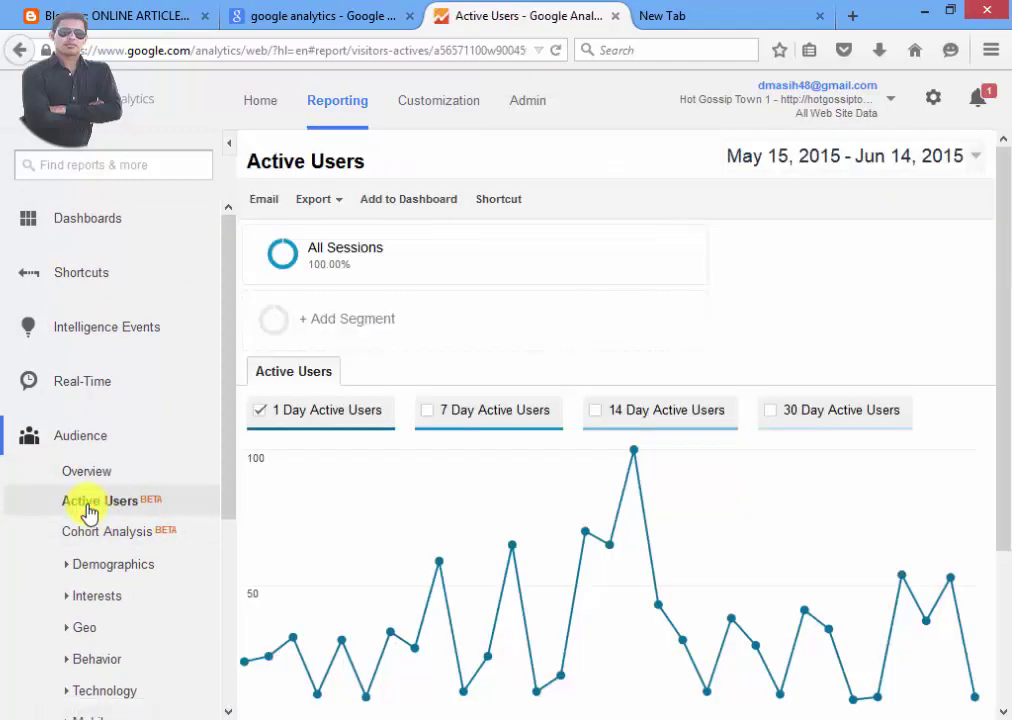
scroll(264, 533, "down", 4)
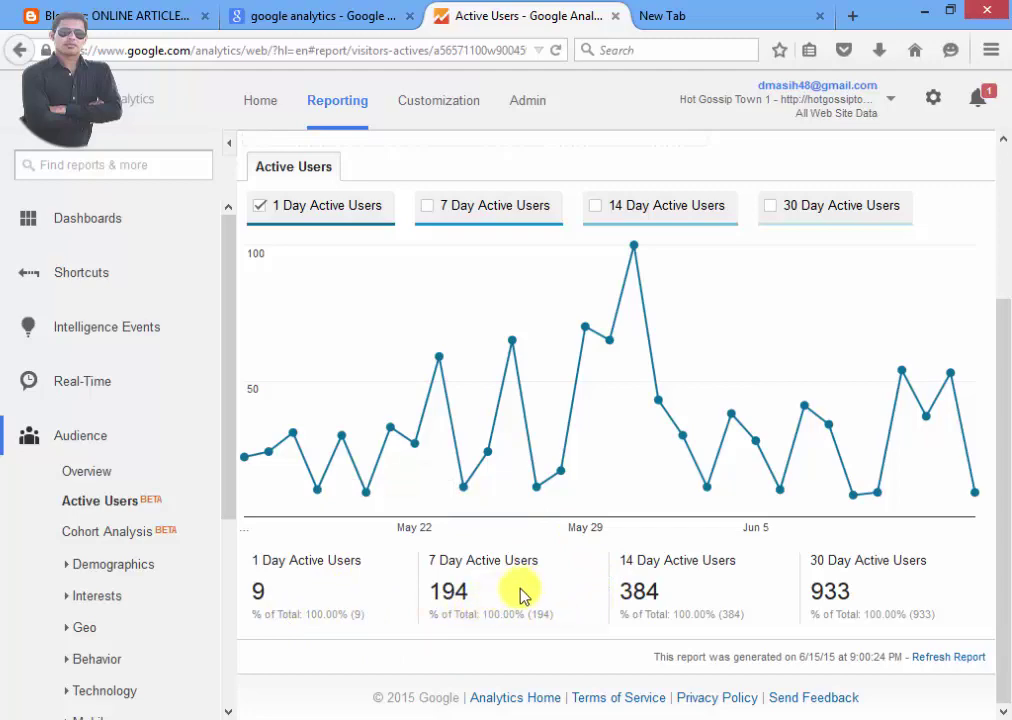
double_click(446, 592)
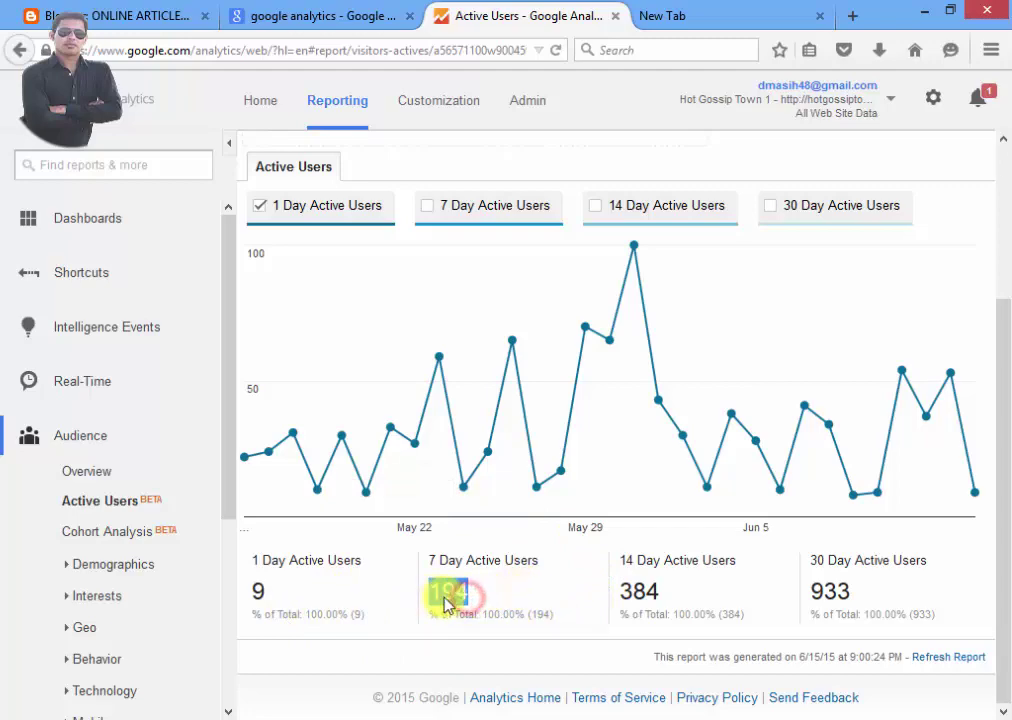
double_click(655, 593)
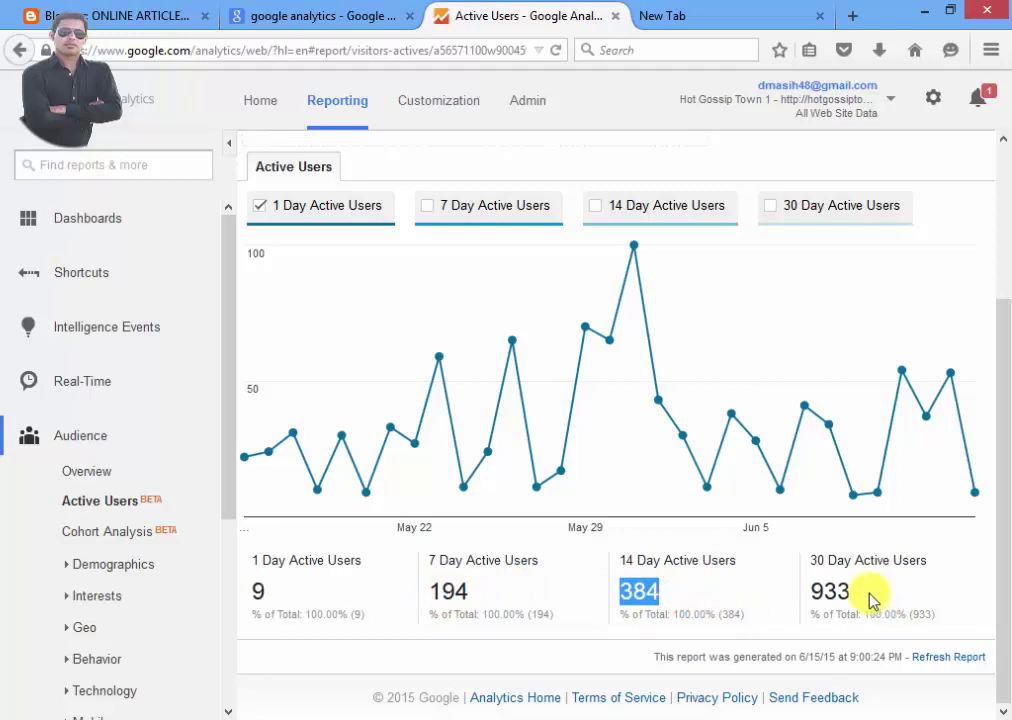
left_click_drag(861, 592, 835, 597)
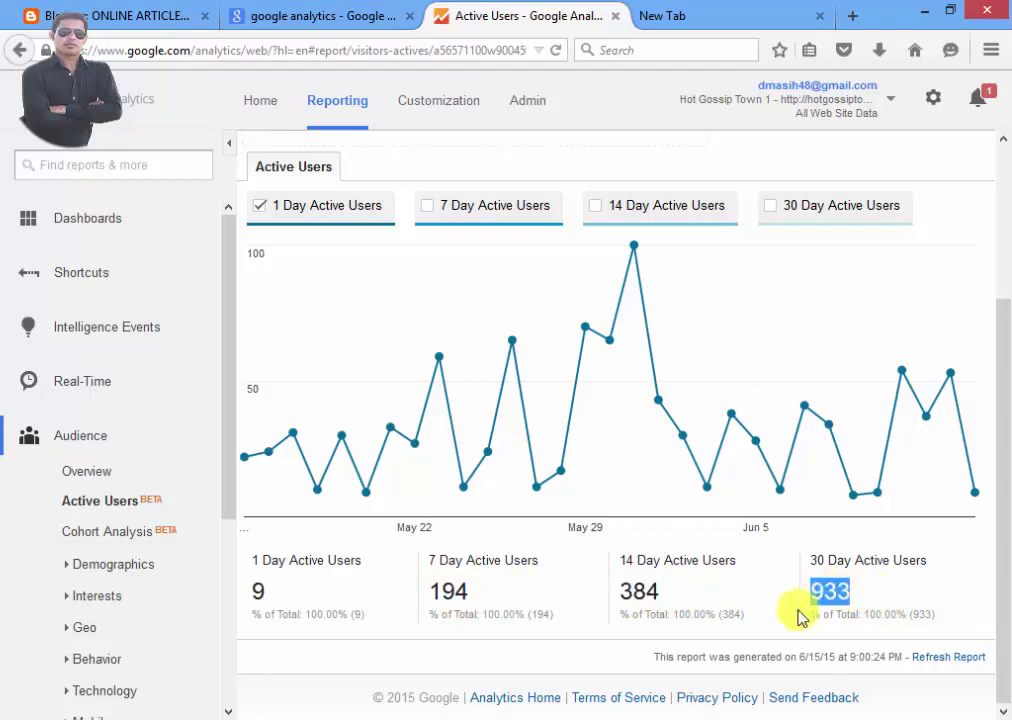
Open Cohort Analysis, scroll to its retention table, then expand the Demographics reports
left_click(106, 541)
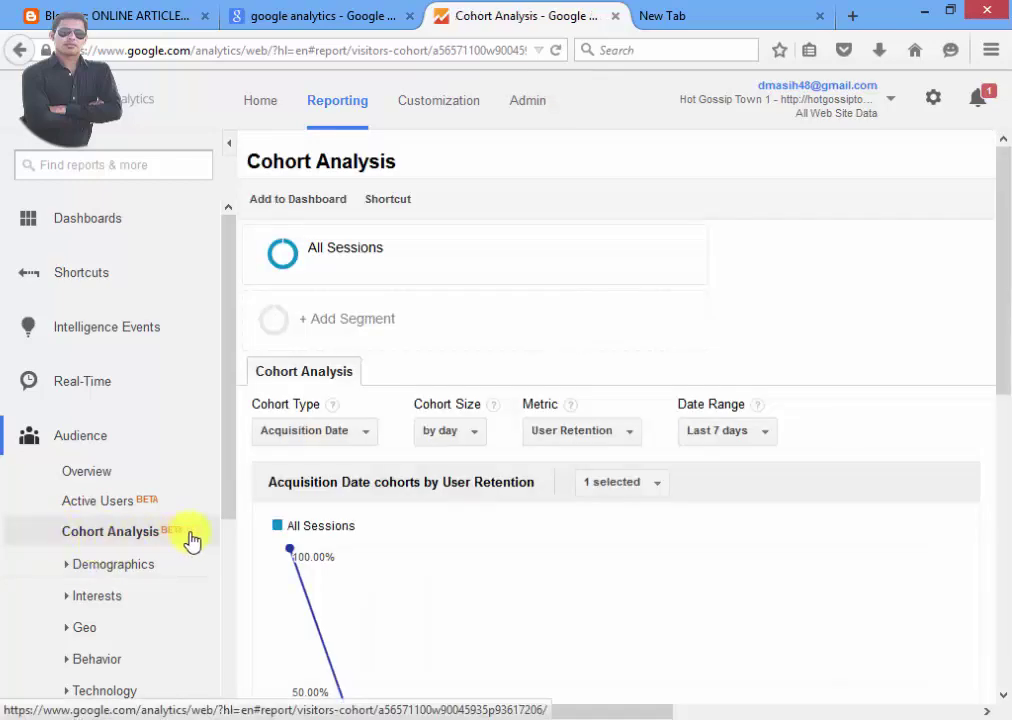
scroll(558, 547, "down", 2)
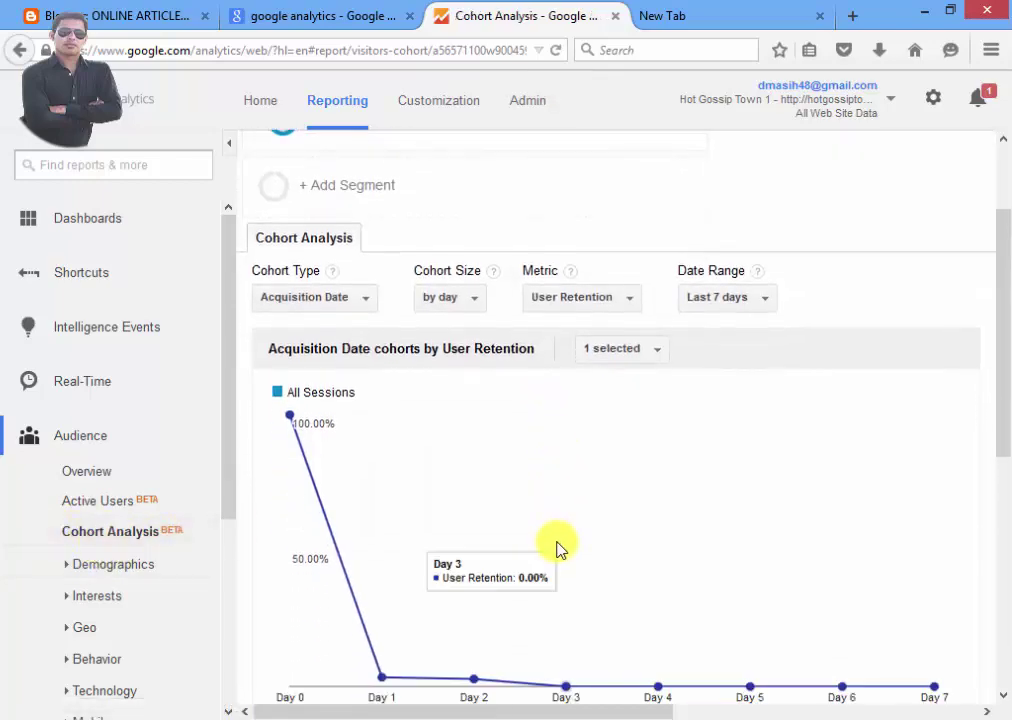
scroll(557, 547, "down", 3)
scroll(557, 547, "down", 2)
scroll(558, 549, "down", 1)
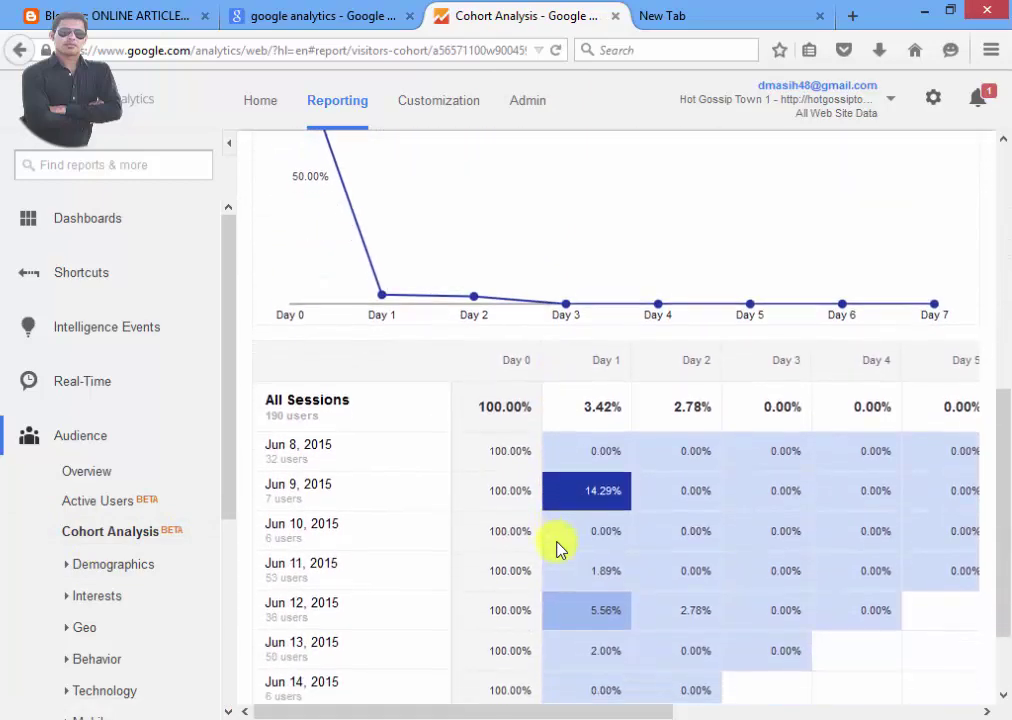
scroll(540, 545, "down", 1)
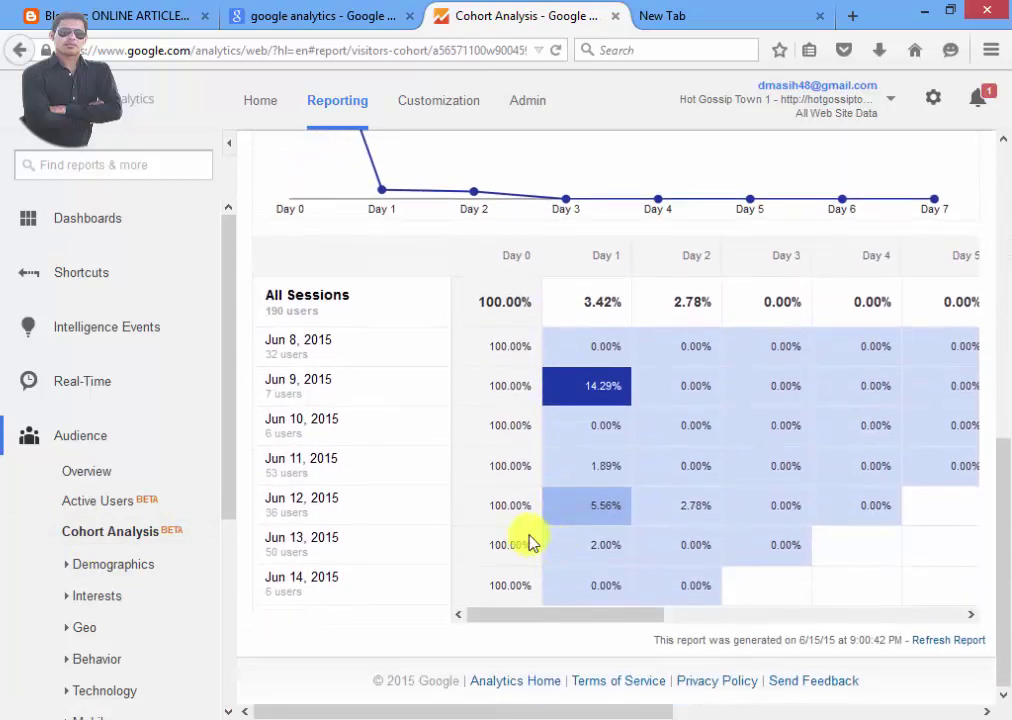
left_click(130, 570)
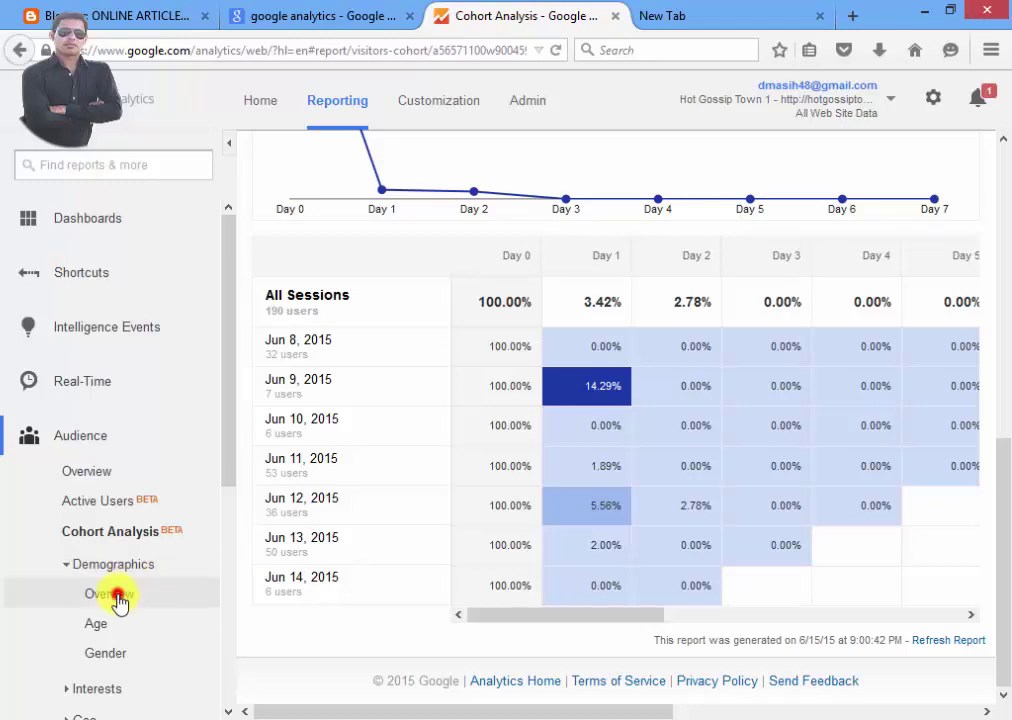
View the Demographics Overview, Age and Gender reports, then collapse Demographics
left_click(115, 596)
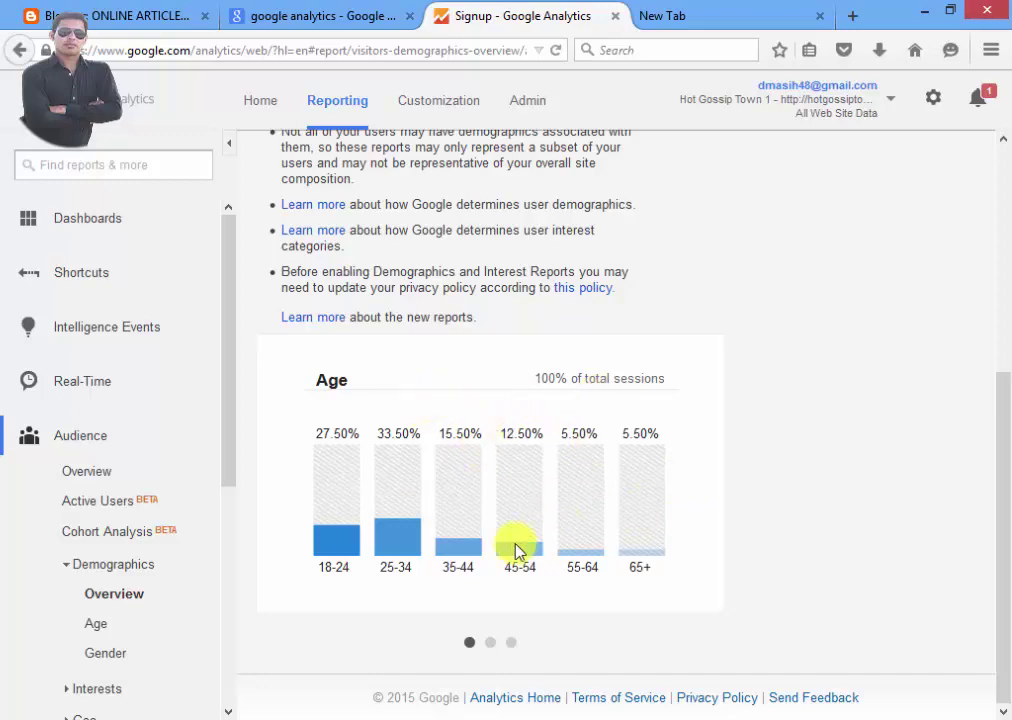
left_click(96, 626)
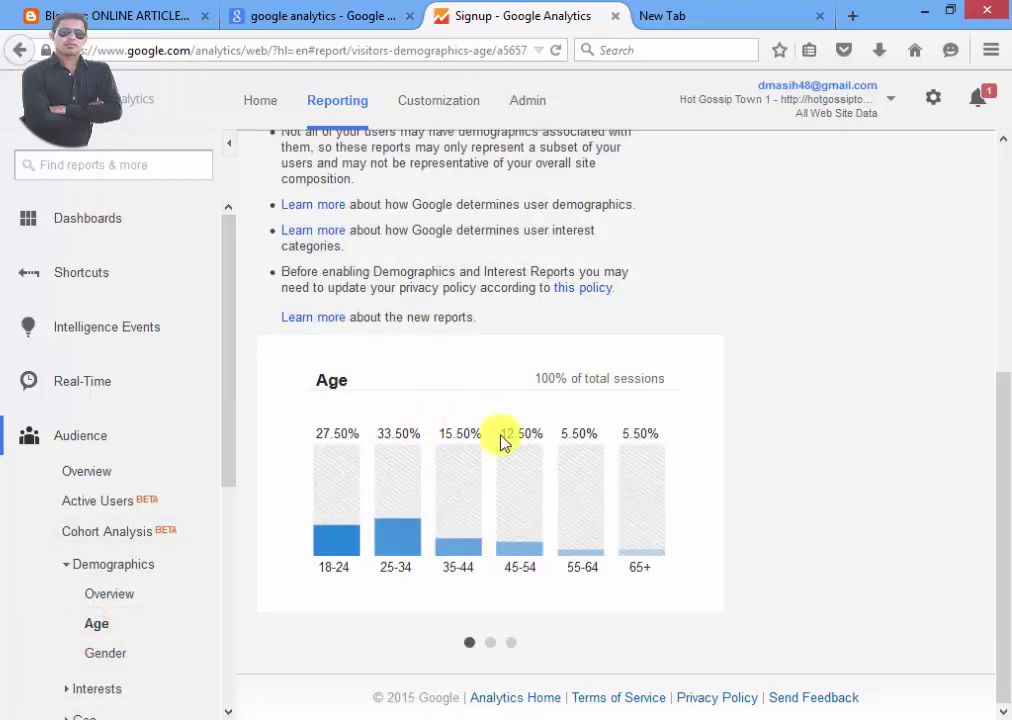
left_click(108, 655)
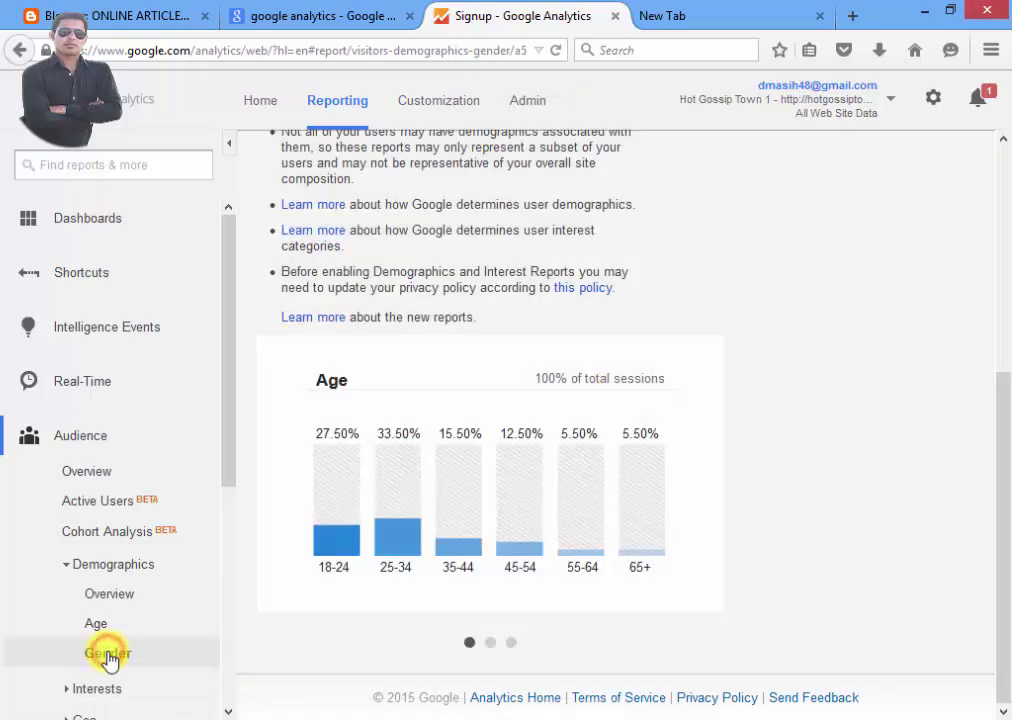
left_click(66, 564)
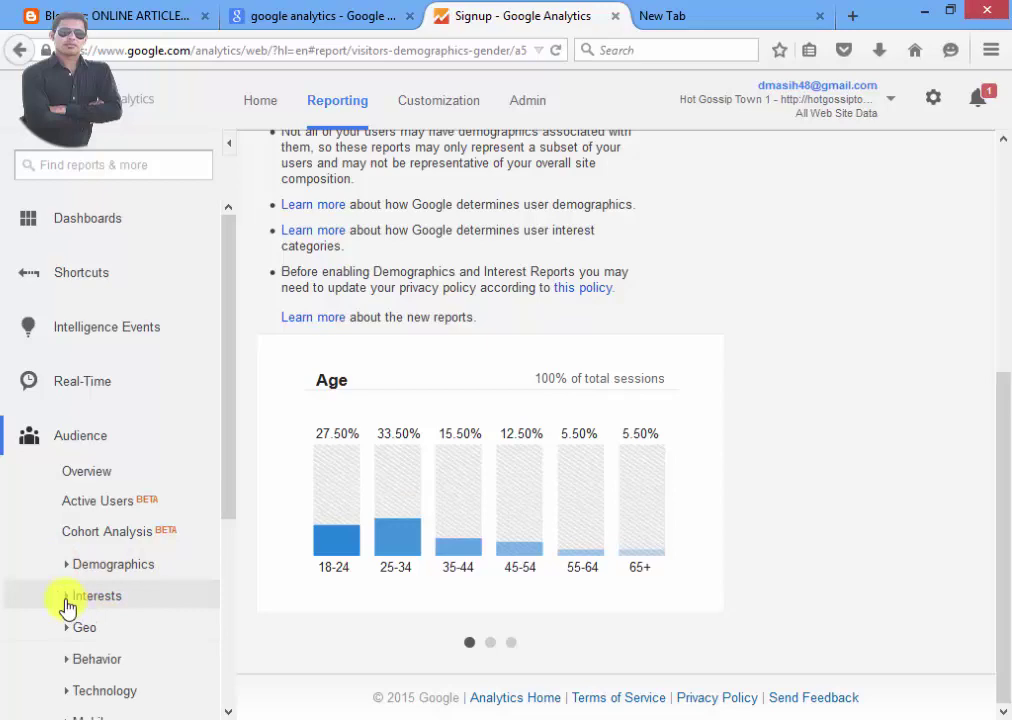
Expand Interests and view Overview, Affinity Categories, In-Market Segments and Other Categories, then collapse it
left_click(66, 598)
left_click(128, 627)
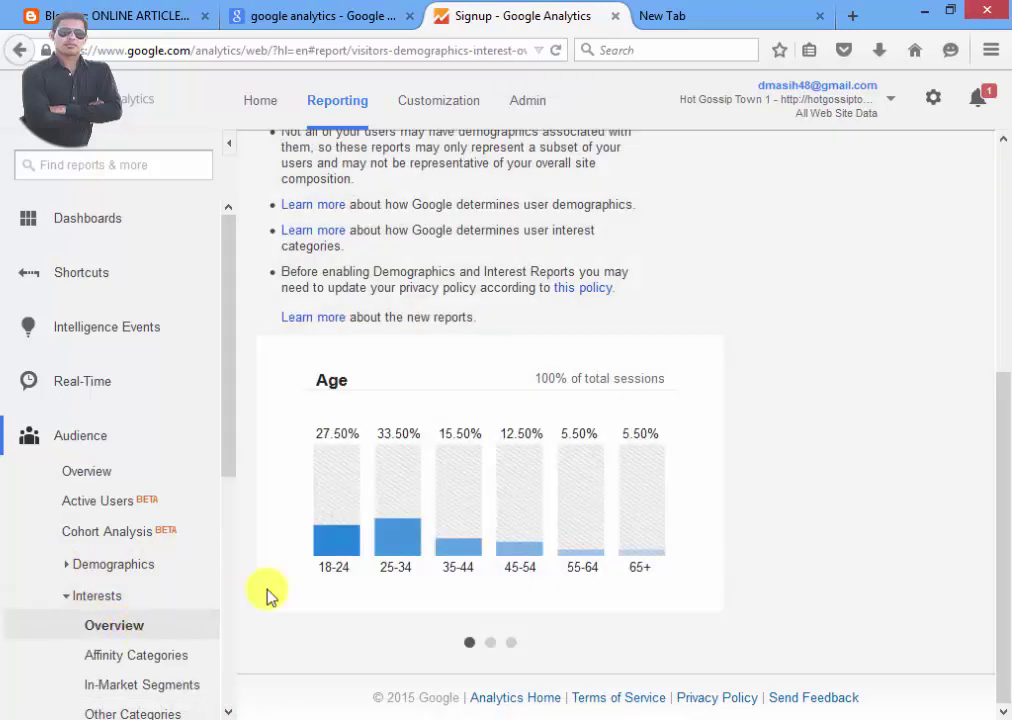
left_click(145, 667)
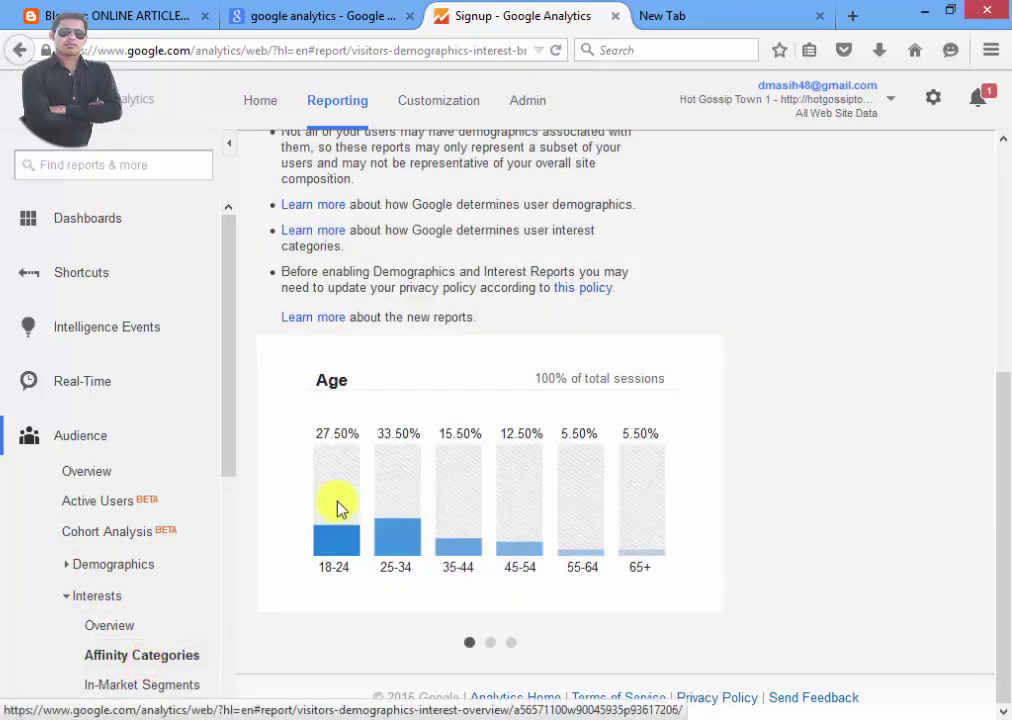
left_click_drag(230, 430, 226, 536)
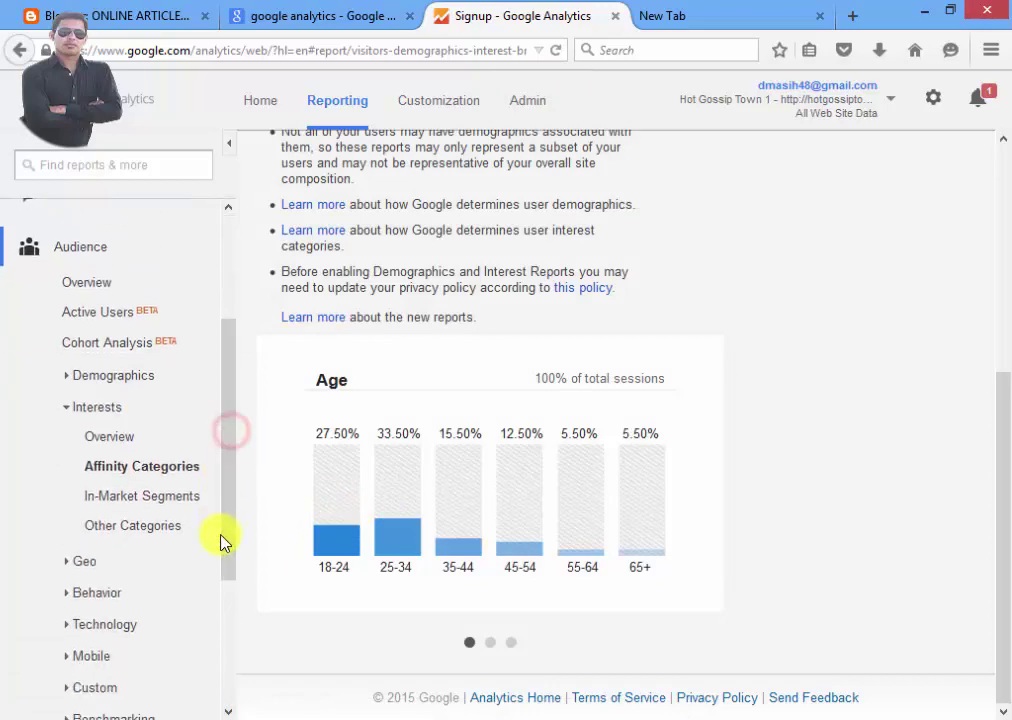
left_click(155, 500)
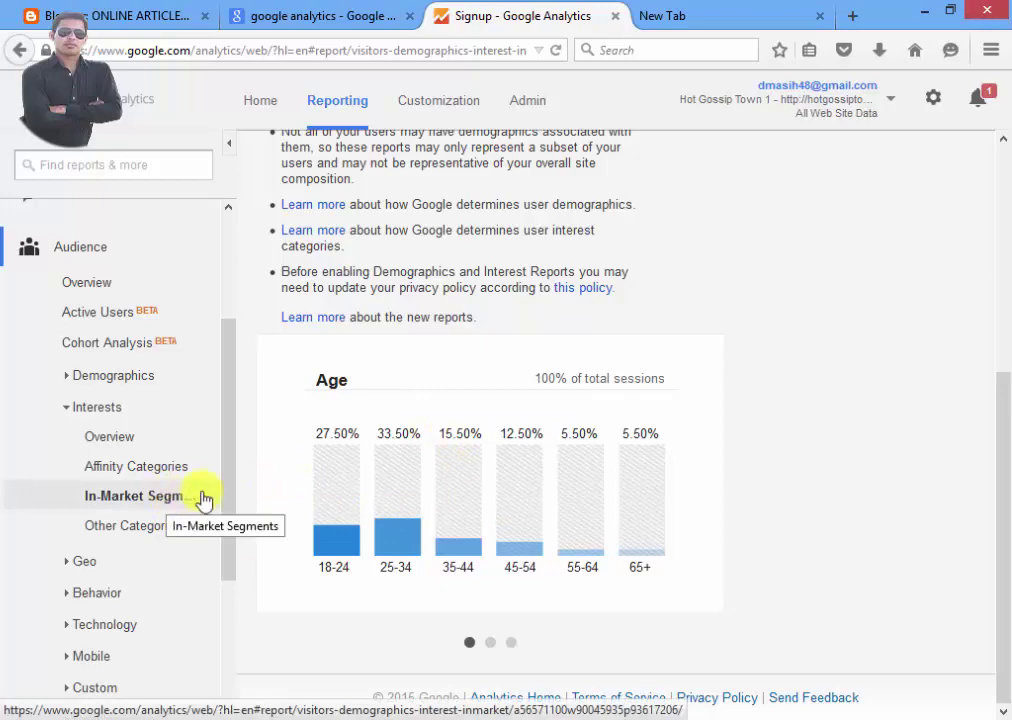
left_click(158, 528)
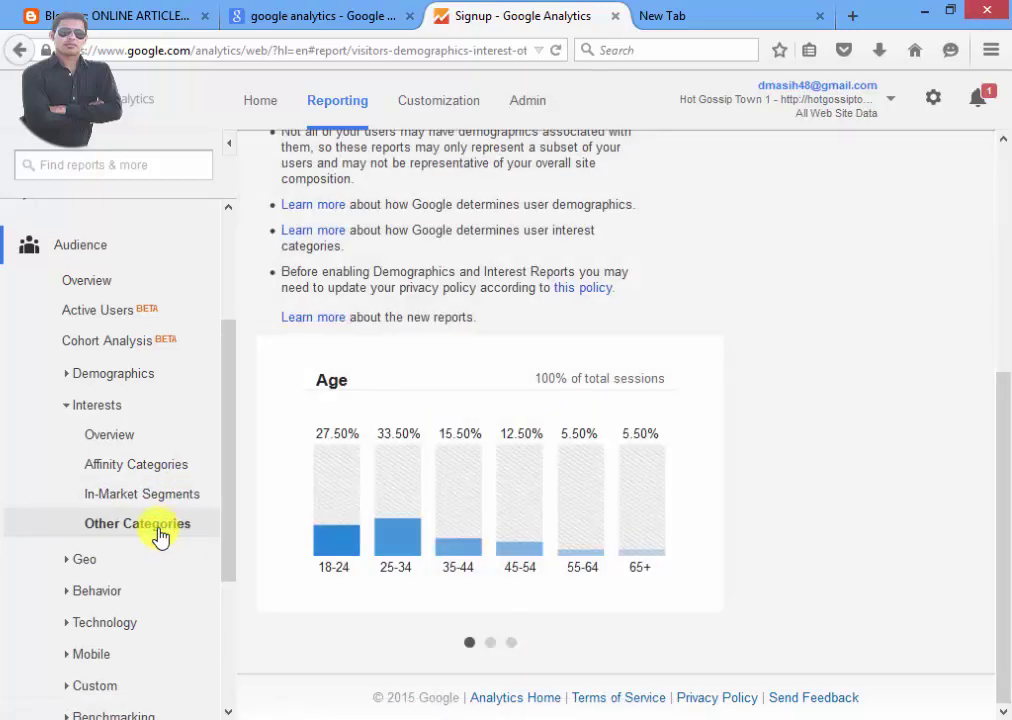
scroll(185, 535, "down", 1)
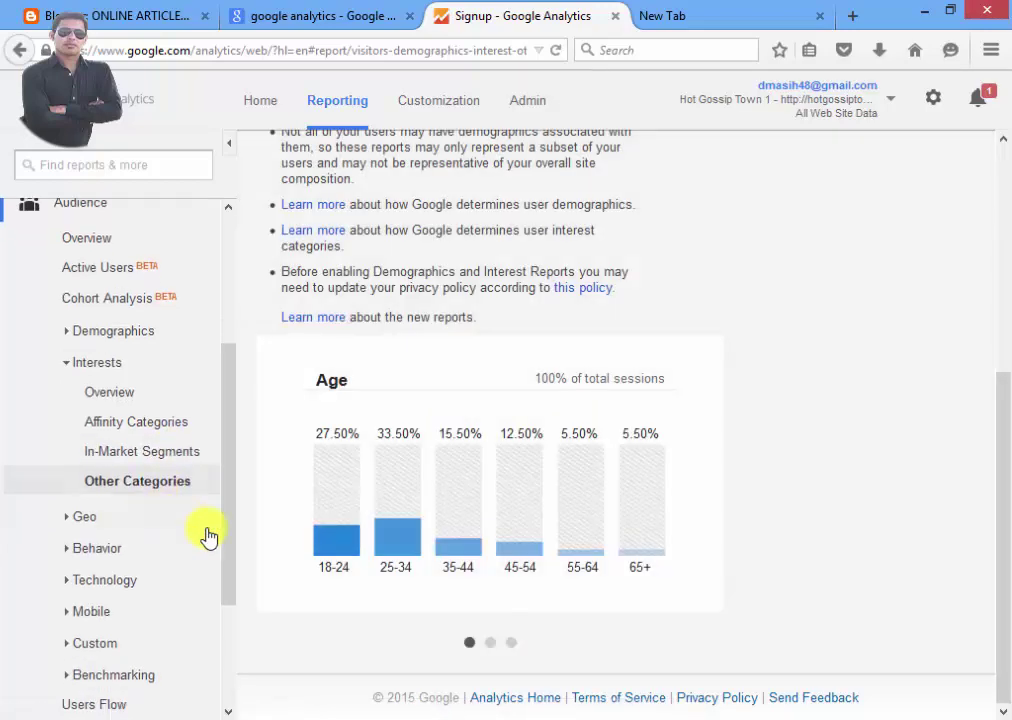
left_click(65, 366)
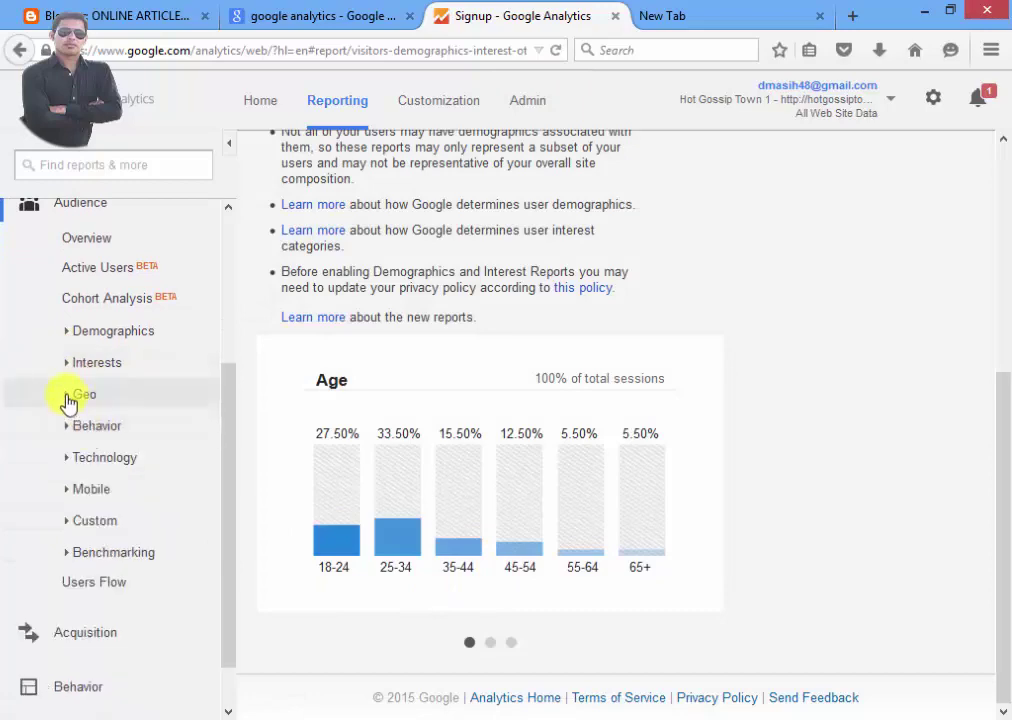
Expand Geo and open the Language report, scrolling through its table
left_click(67, 394)
left_click(130, 430)
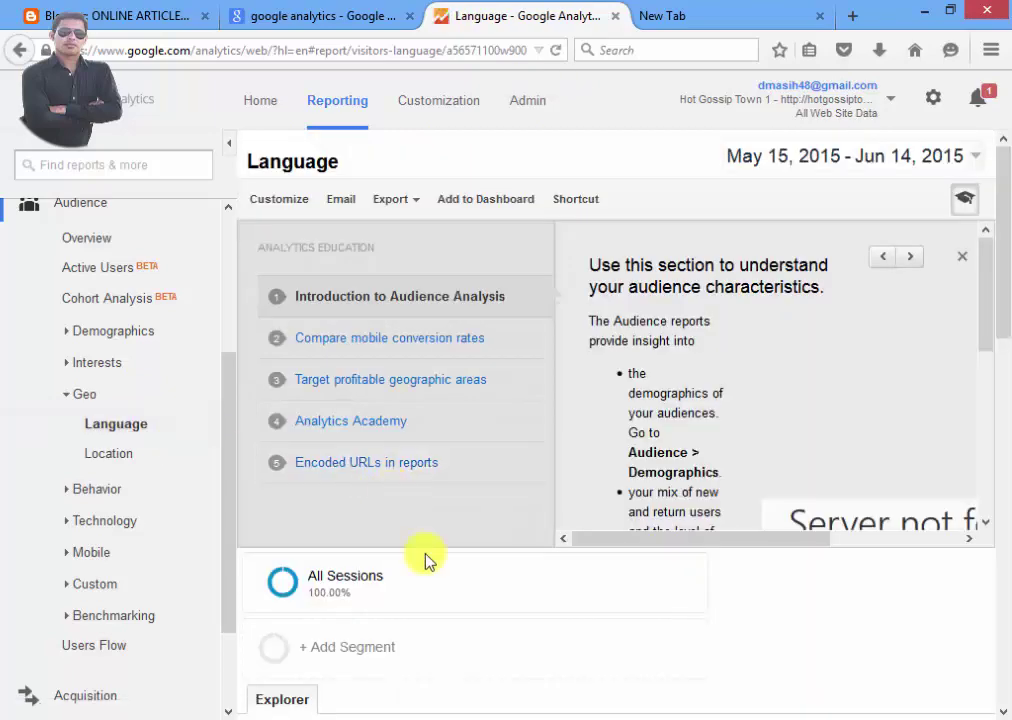
scroll(479, 632, "down", 2)
scroll(480, 632, "down", 4)
scroll(479, 632, "down", 3)
scroll(479, 632, "down", 3)
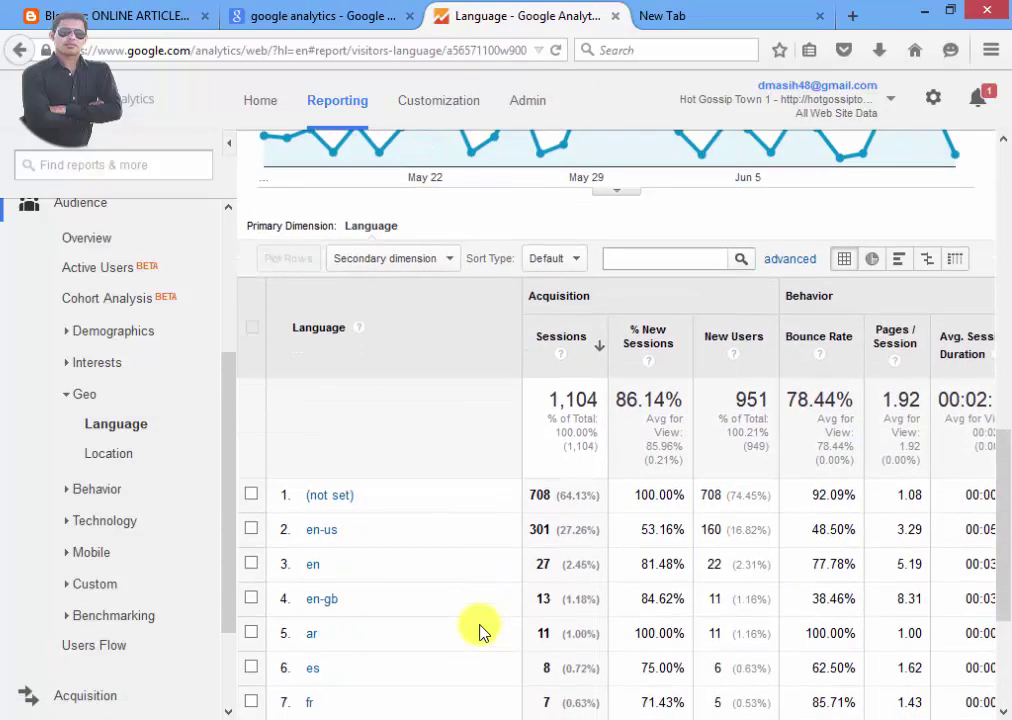
scroll(477, 508, "down", 3)
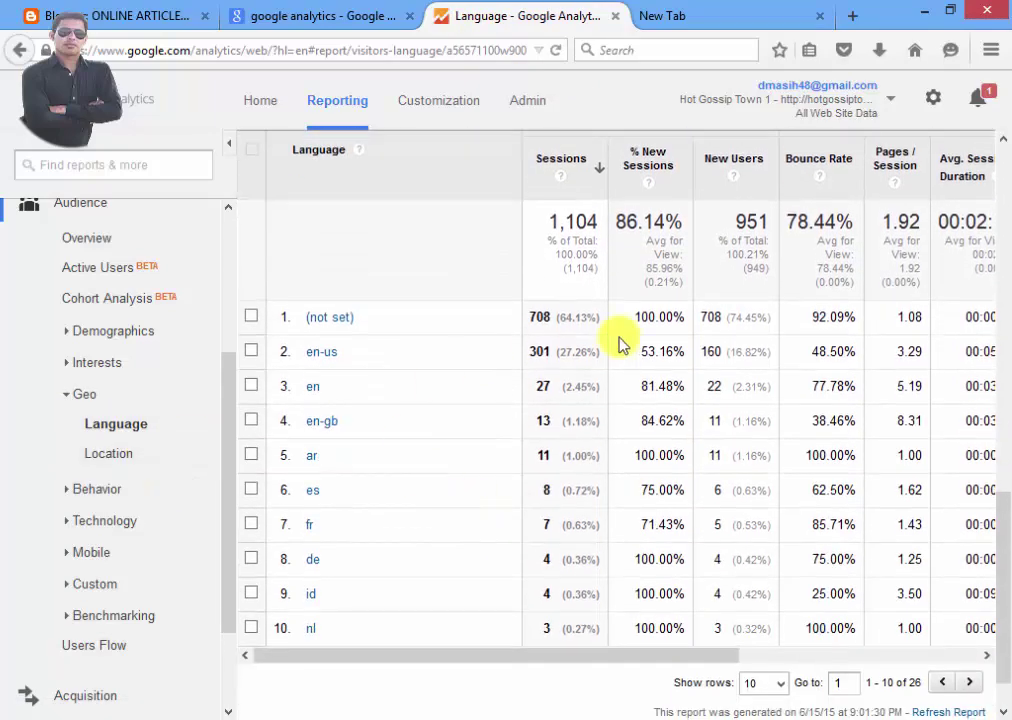
Open the Location report and scroll to the country table, led by United States with 387 sessions
left_click(118, 456)
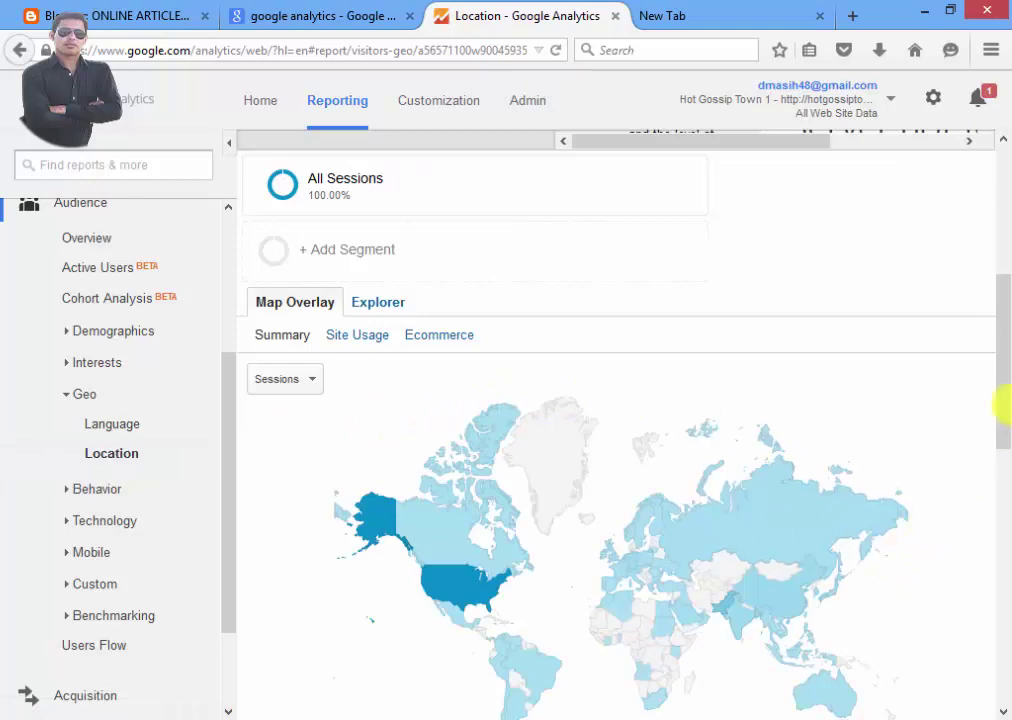
left_click_drag(1002, 405, 1005, 630)
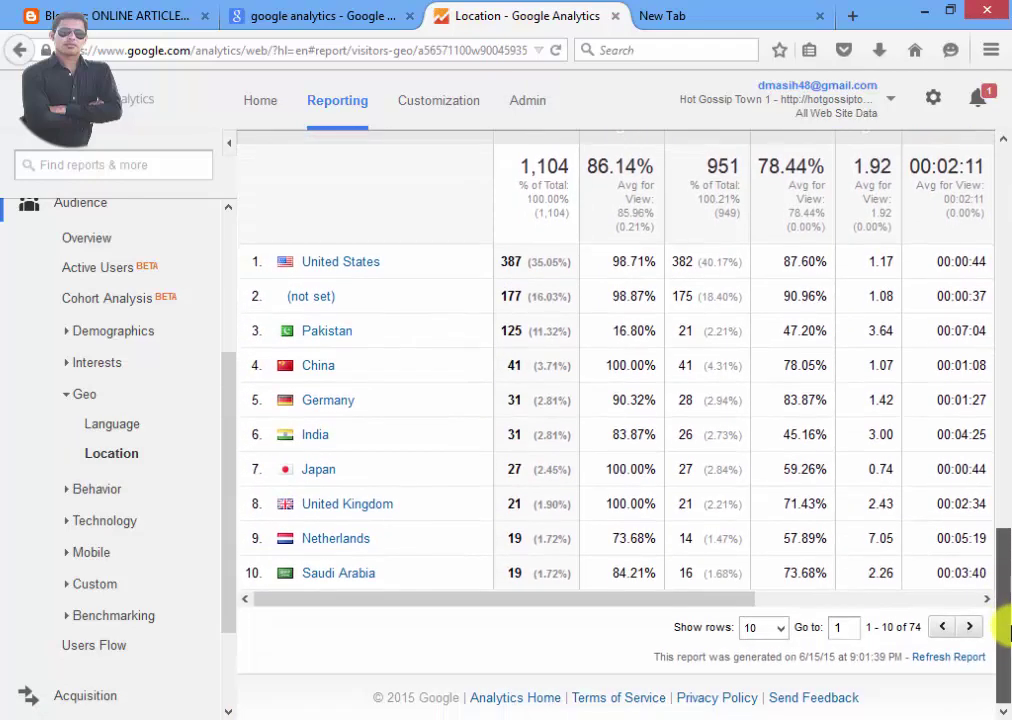
left_click_drag(1005, 625, 1005, 585)
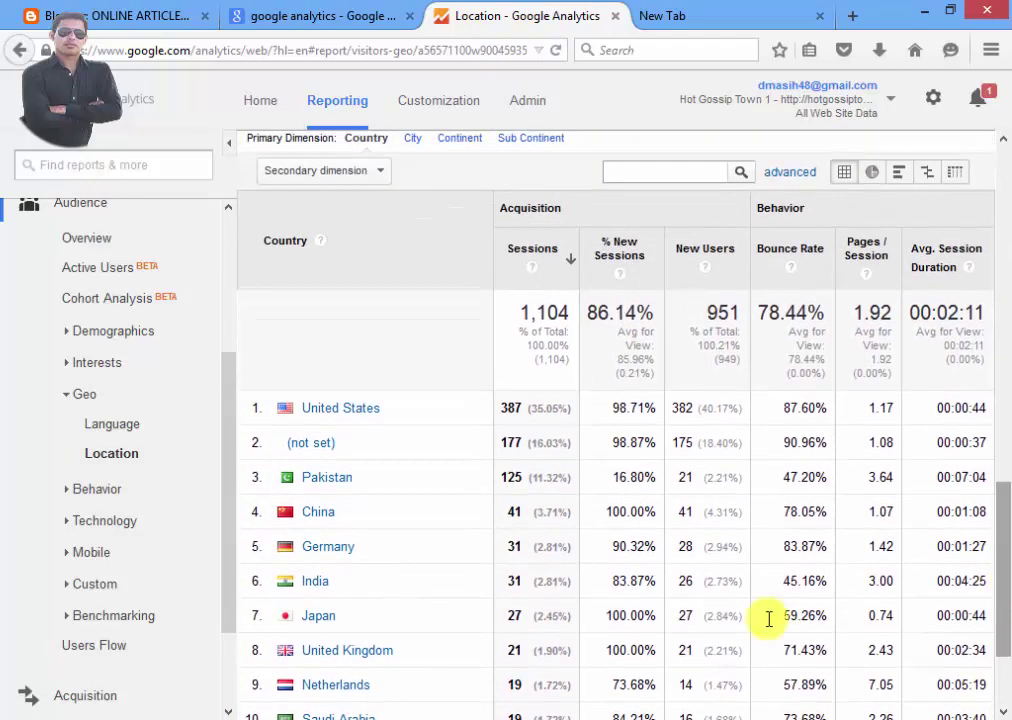
Collapse Geo, open Mobile > Devices led by Apple iPhone at 8 sessions, then collapse Mobile
left_click(70, 396)
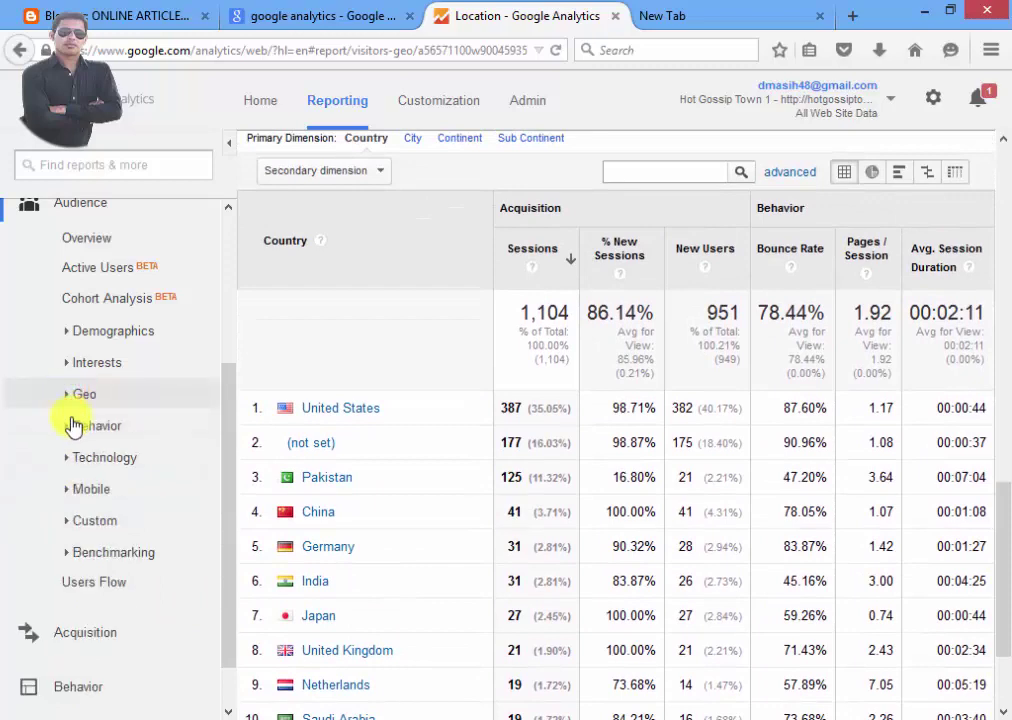
left_click(70, 460)
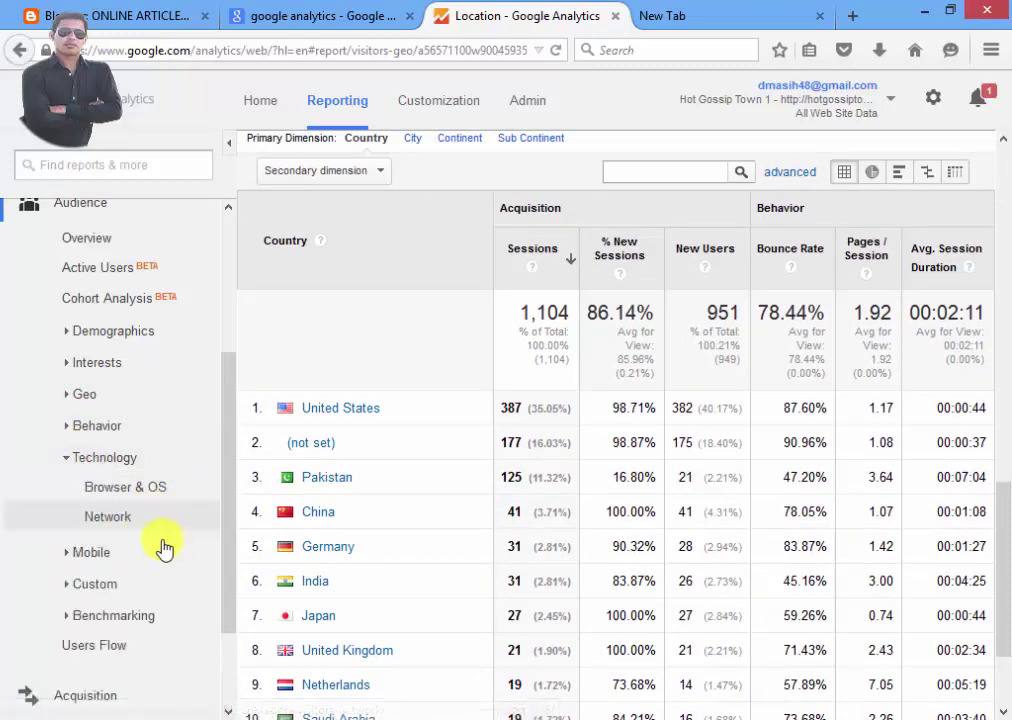
left_click(68, 458)
left_click(66, 490)
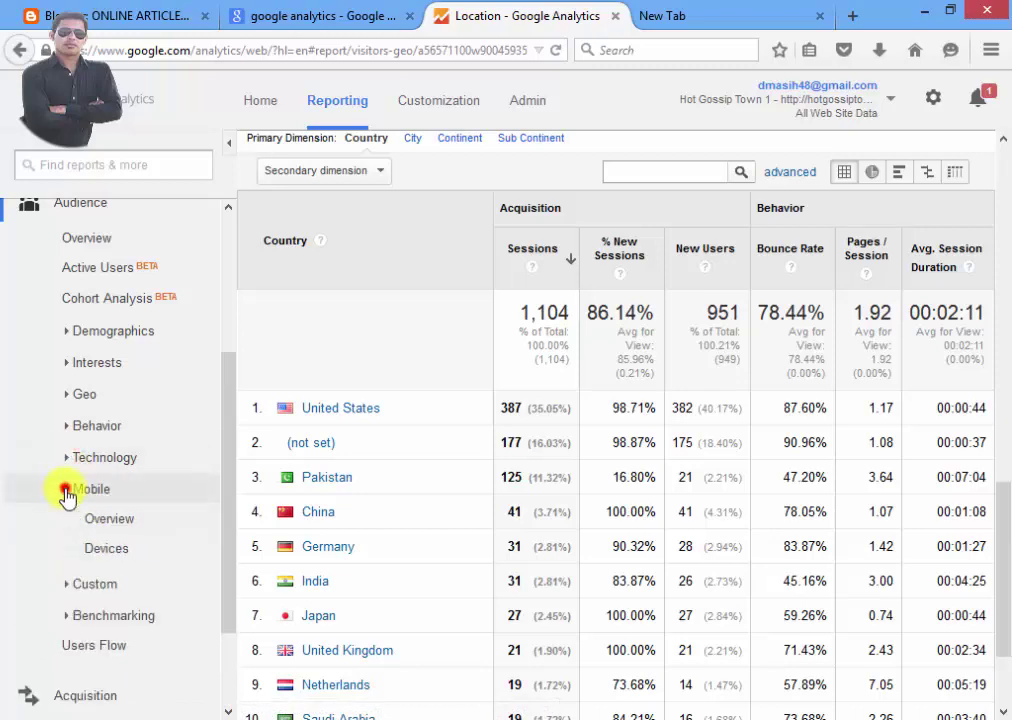
left_click(107, 550)
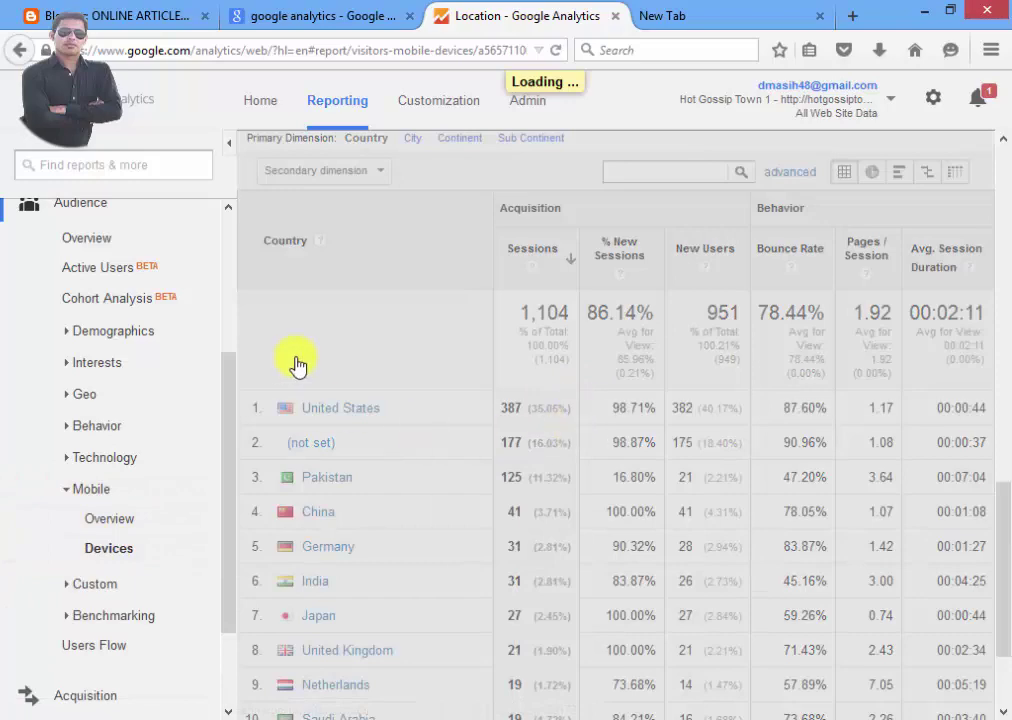
scroll(599, 603, "down", 6)
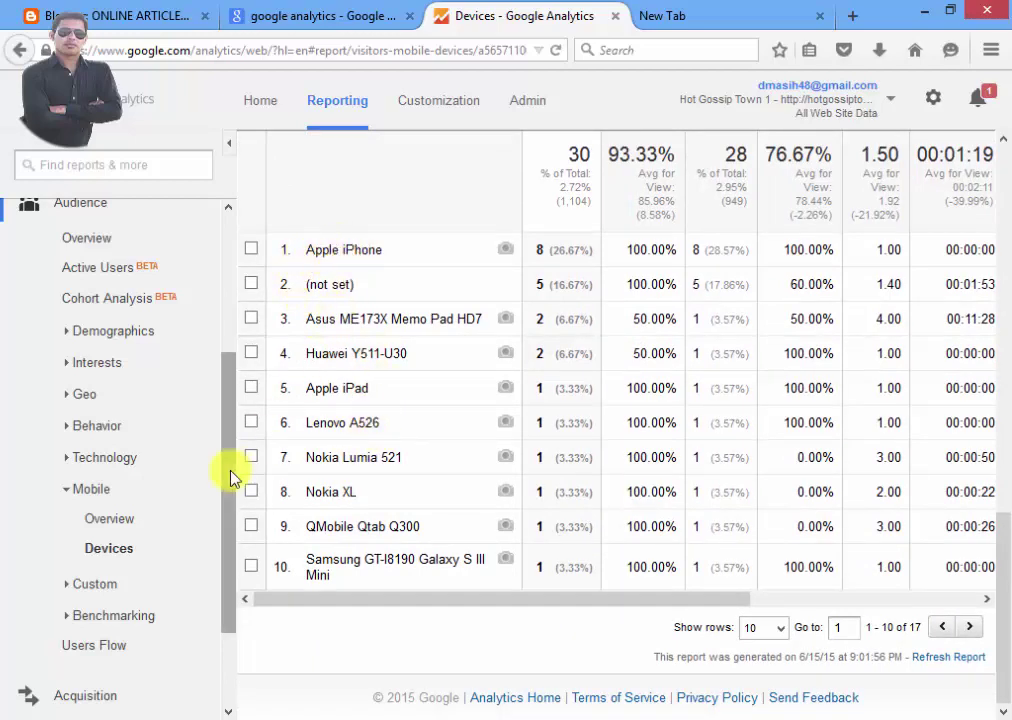
left_click(66, 496)
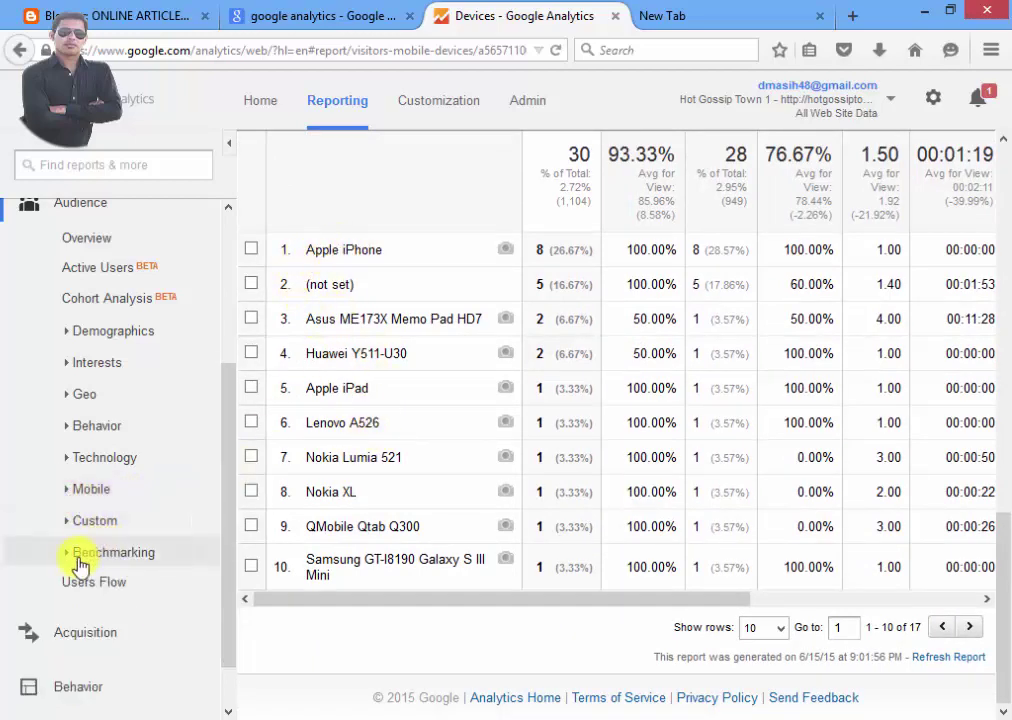
Open the Benchmarking Channels report and scroll through its comparison table
left_click(63, 560)
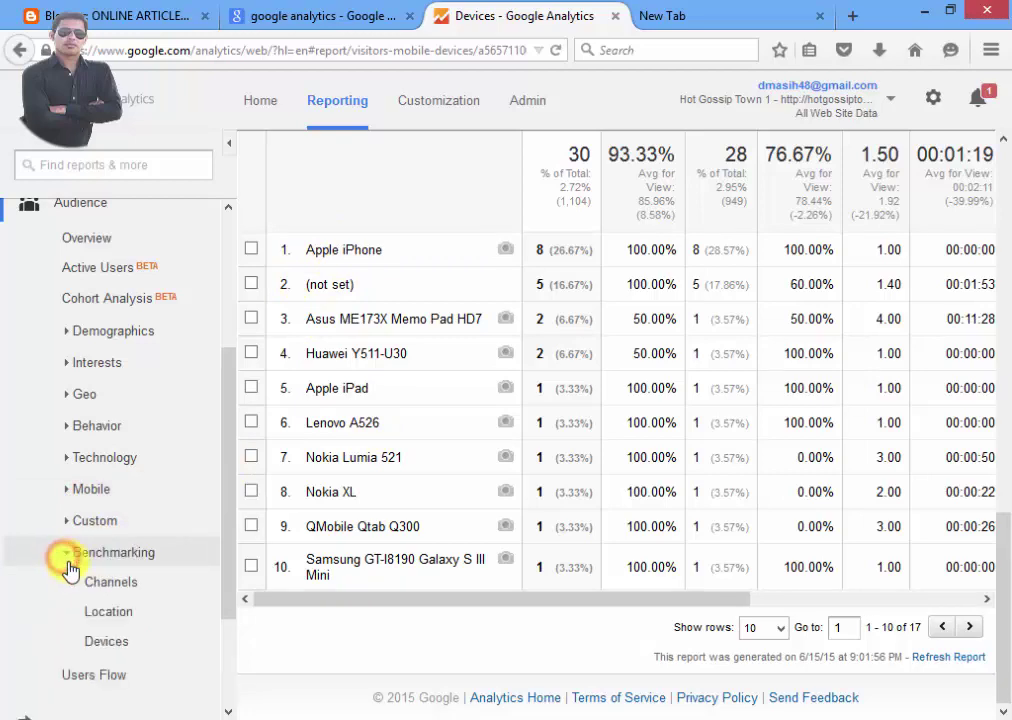
left_click(45, 582)
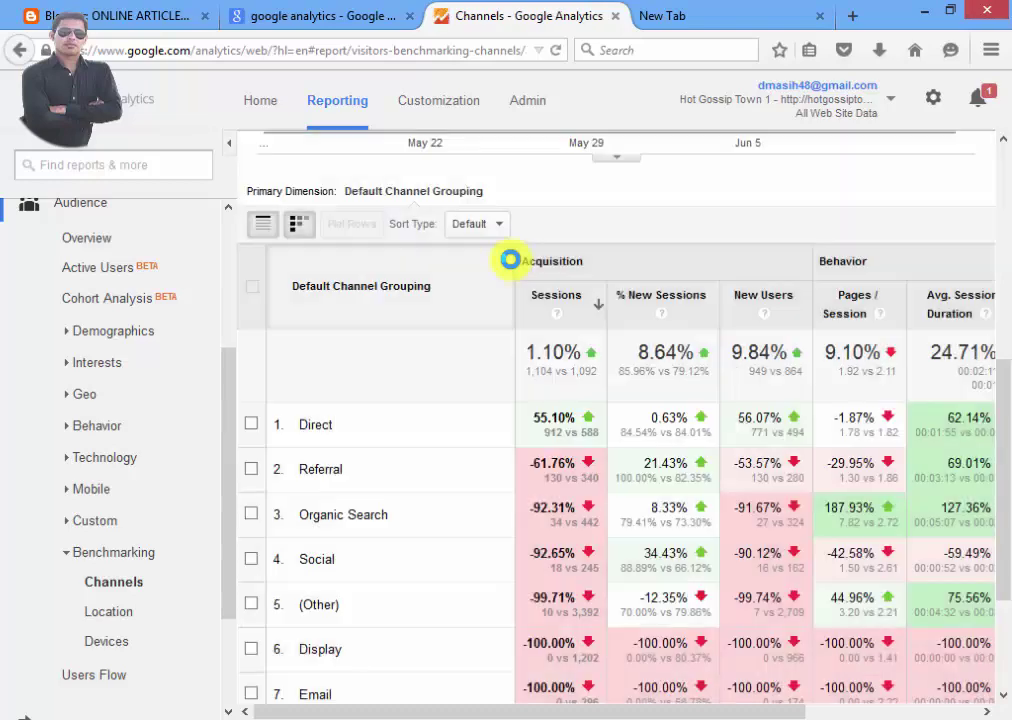
scroll(983, 338, "down", 3)
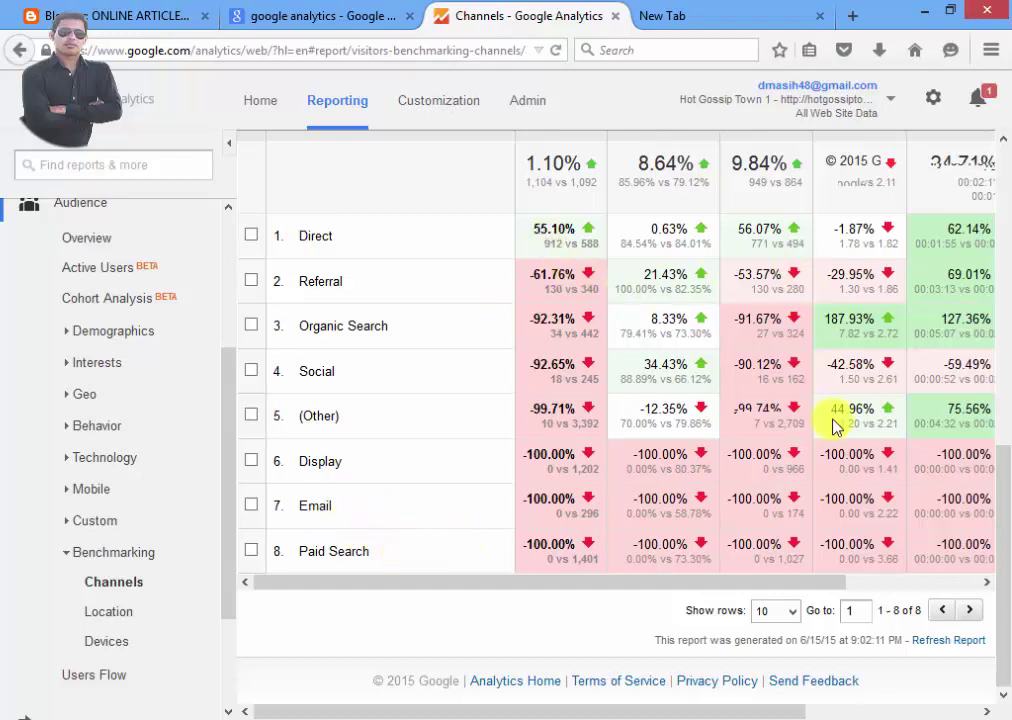
left_click_drag(648, 711, 735, 582)
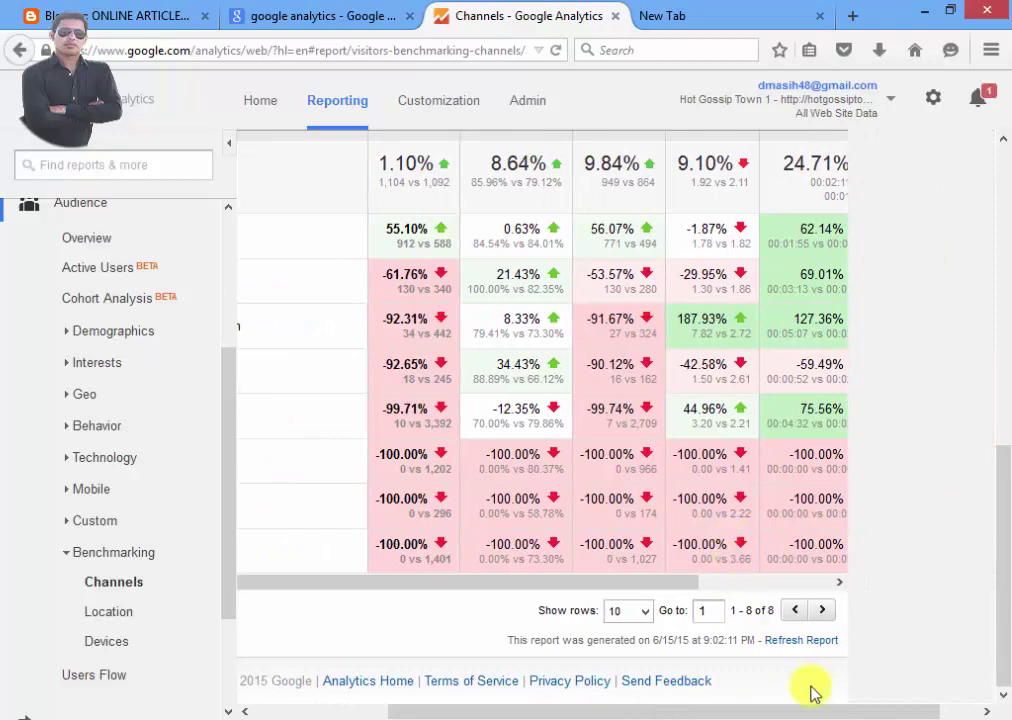
left_click_drag(673, 707, 705, 384)
scroll(705, 384, "up", 3)
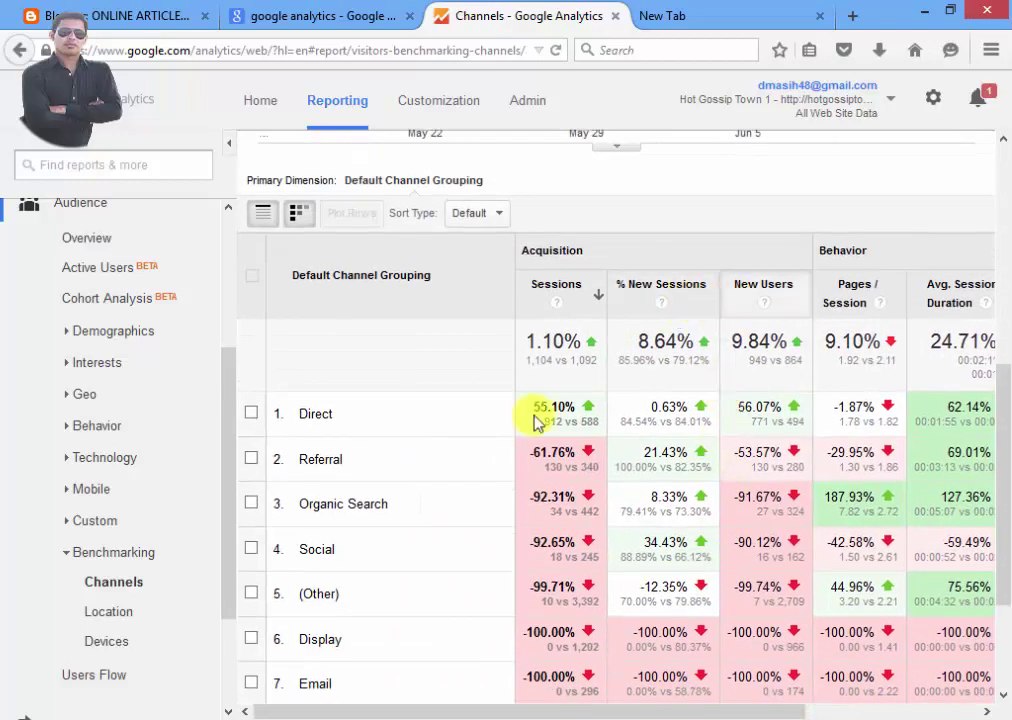
scroll(276, 413, "down", 1)
Switch to Benchmarking Location, comparing country sessions against the Games benchmark, then collapse Benchmarking
left_click(133, 612)
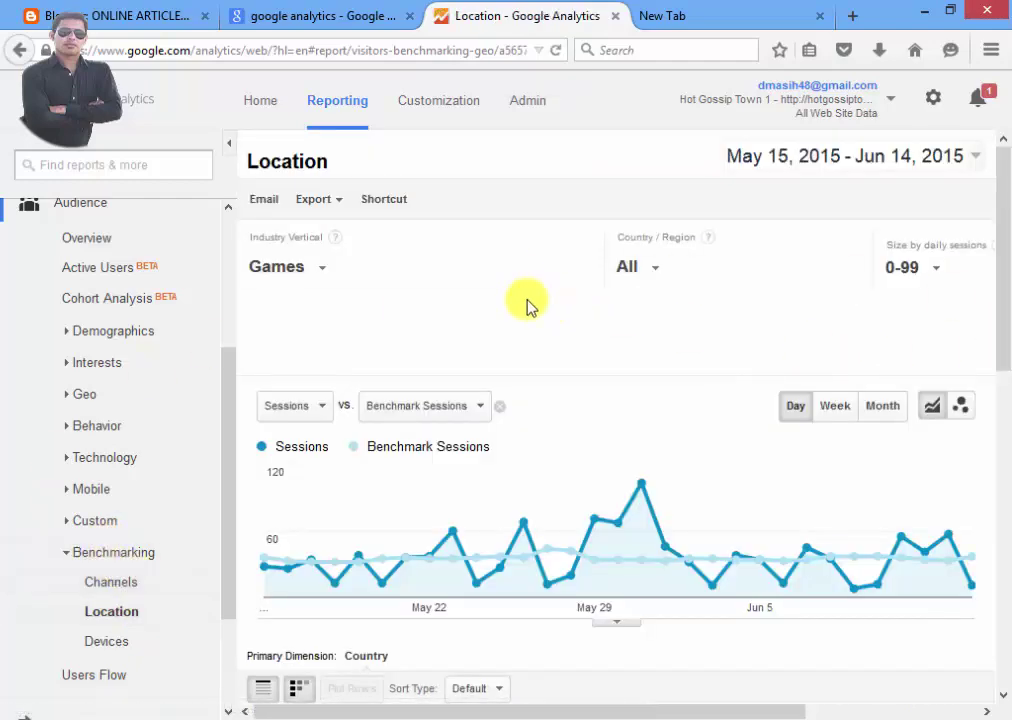
left_click_drag(1001, 248, 1003, 558)
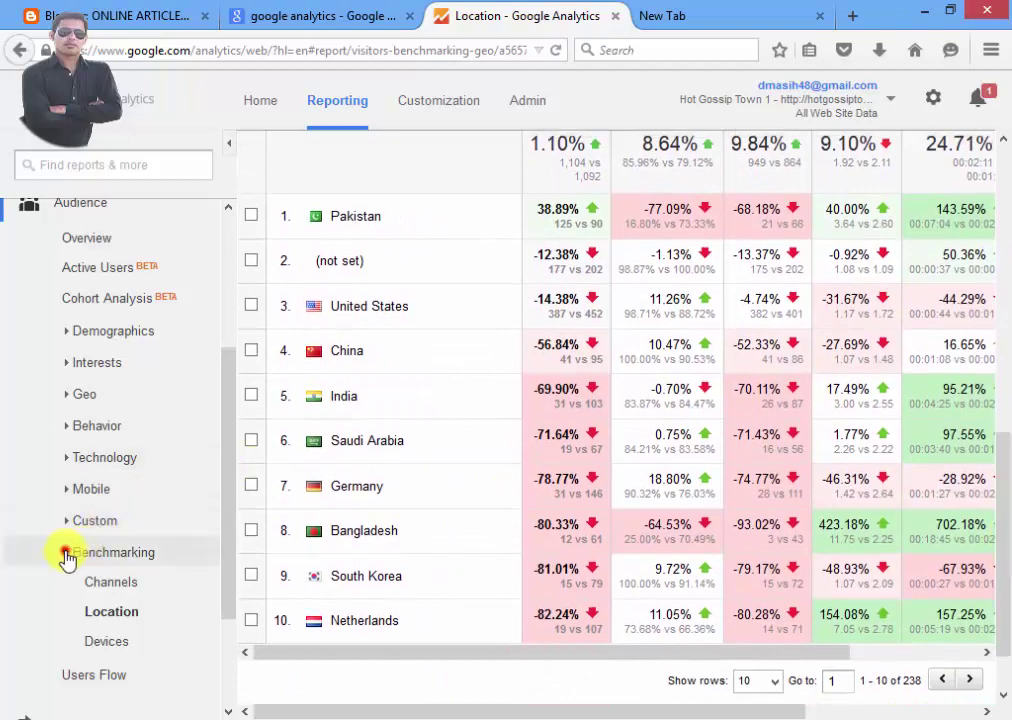
left_click(66, 556)
Open Acquisition Overview and review Top Channels: Direct 912, Referral 130, Social 18 sessions
left_click(83, 633)
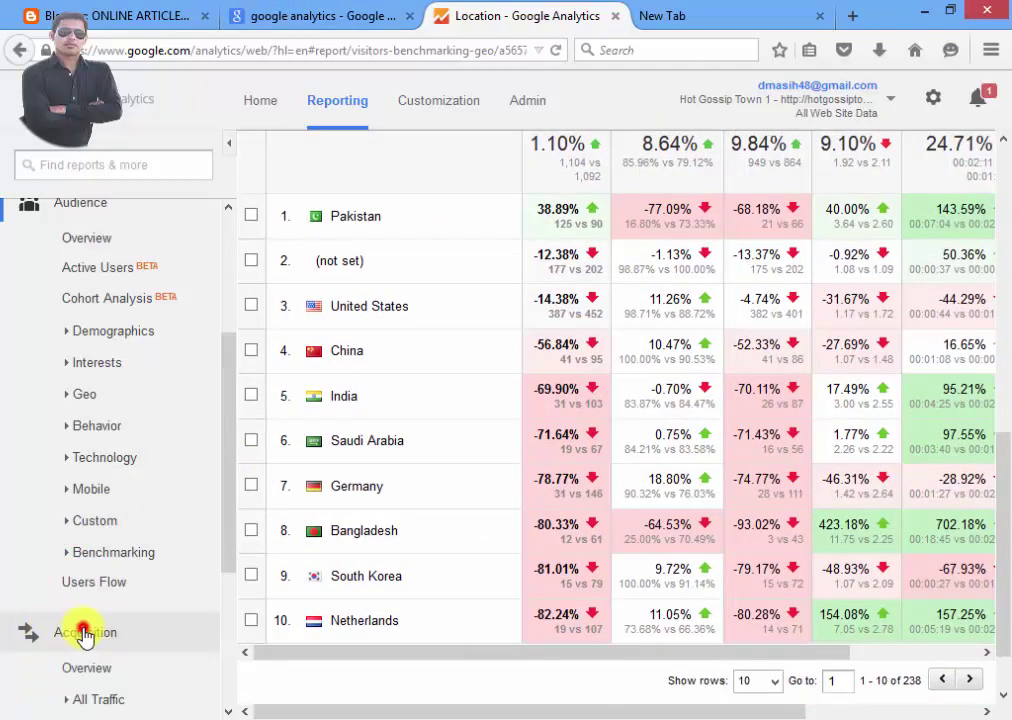
left_click_drag(224, 553, 224, 605)
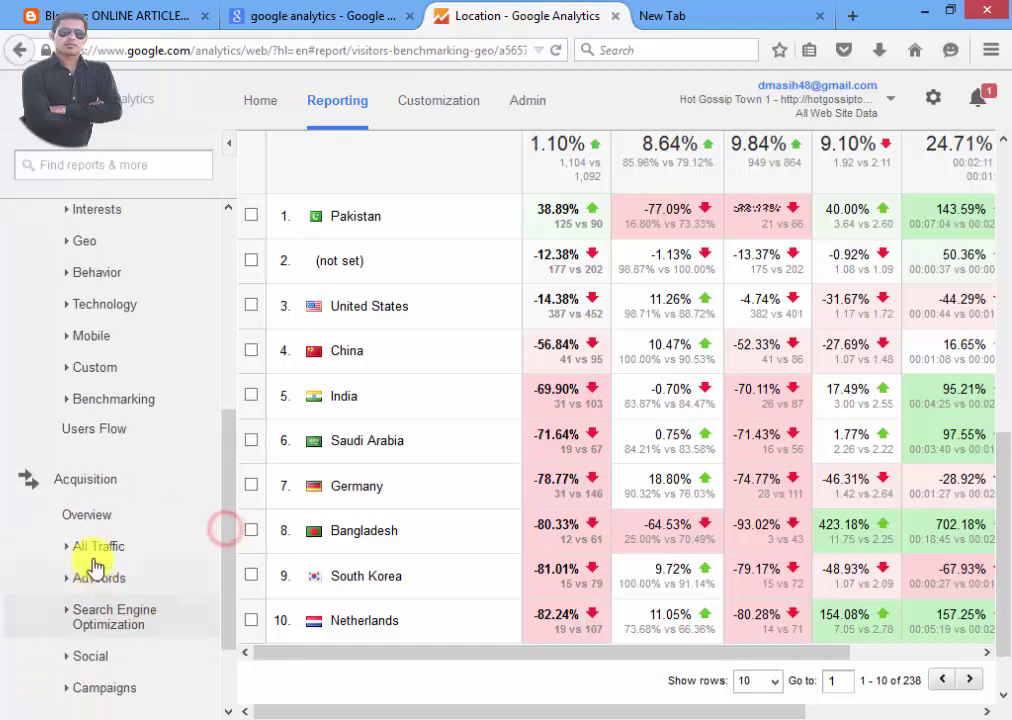
left_click(100, 520)
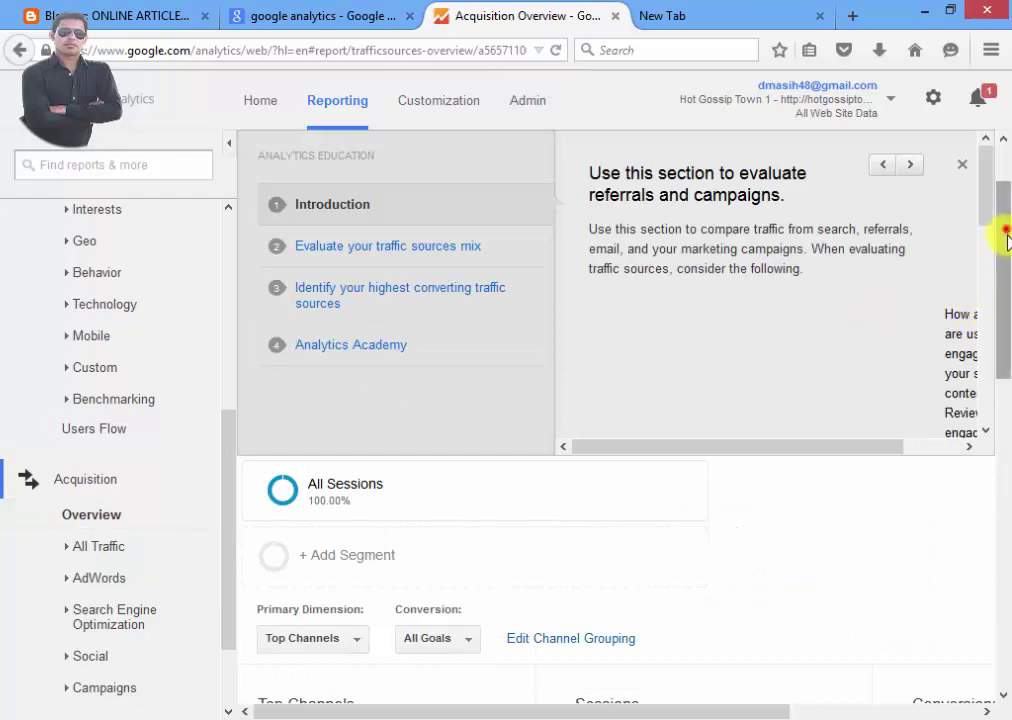
left_click_drag(1005, 237, 1007, 507)
mouse_move(768, 709)
left_mouse_down()
mouse_move(866, 712)
mouse_move(693, 712)
left_mouse_up()
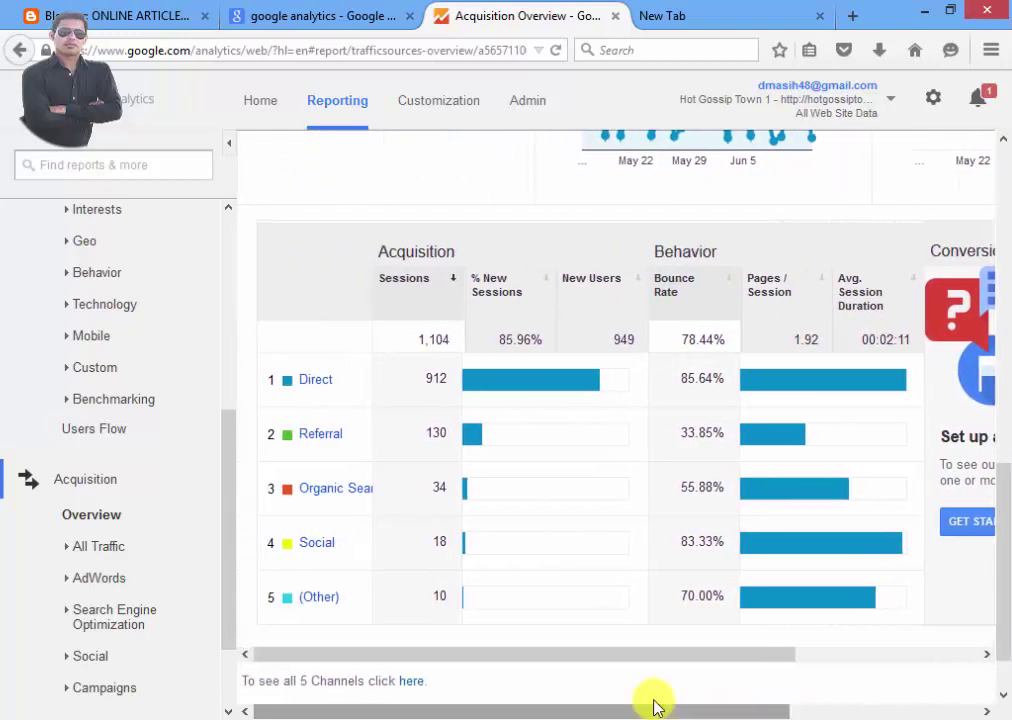
left_click_drag(229, 499, 228, 560)
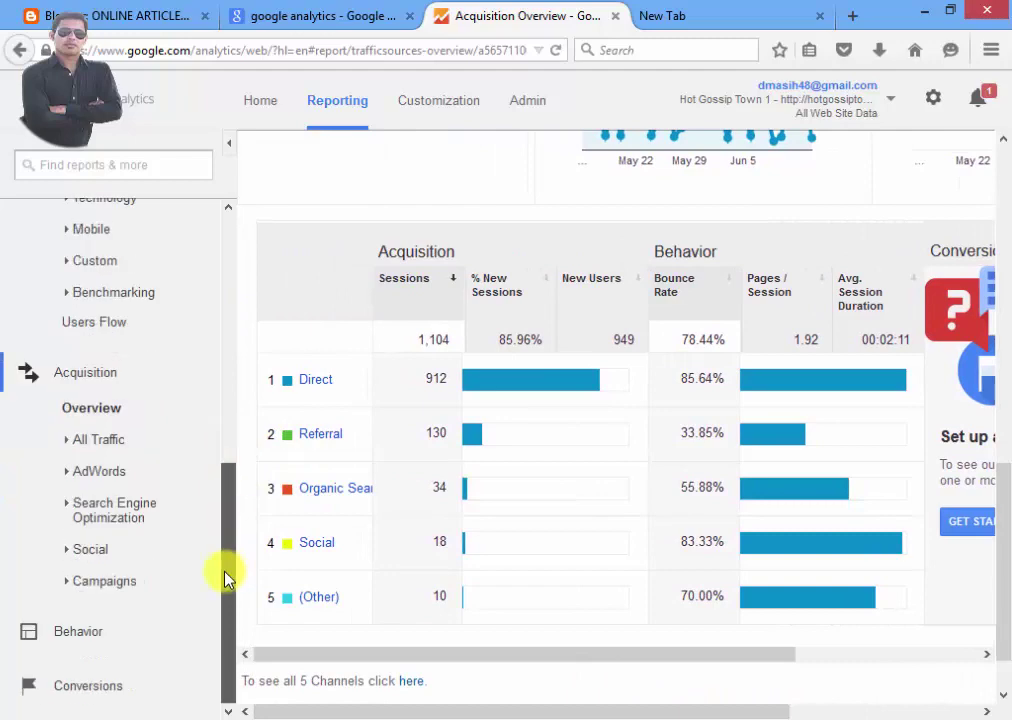
Open Behavior Overview and review 2,121 pageviews, 1,905 unique pageviews and the Site Content table
left_click(80, 631)
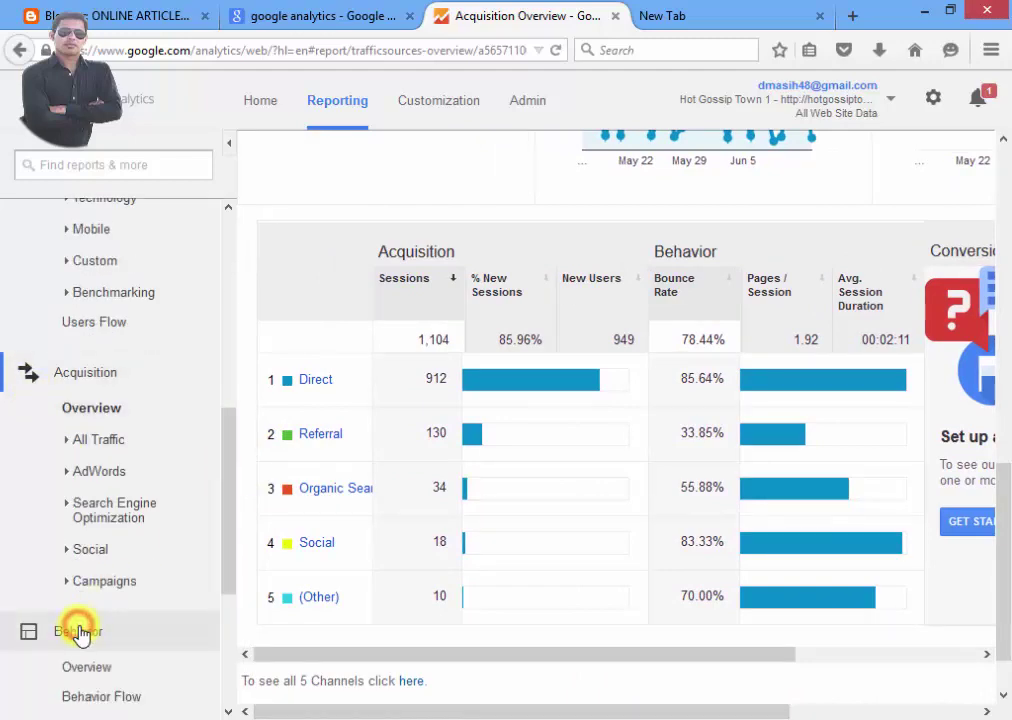
left_click(88, 669)
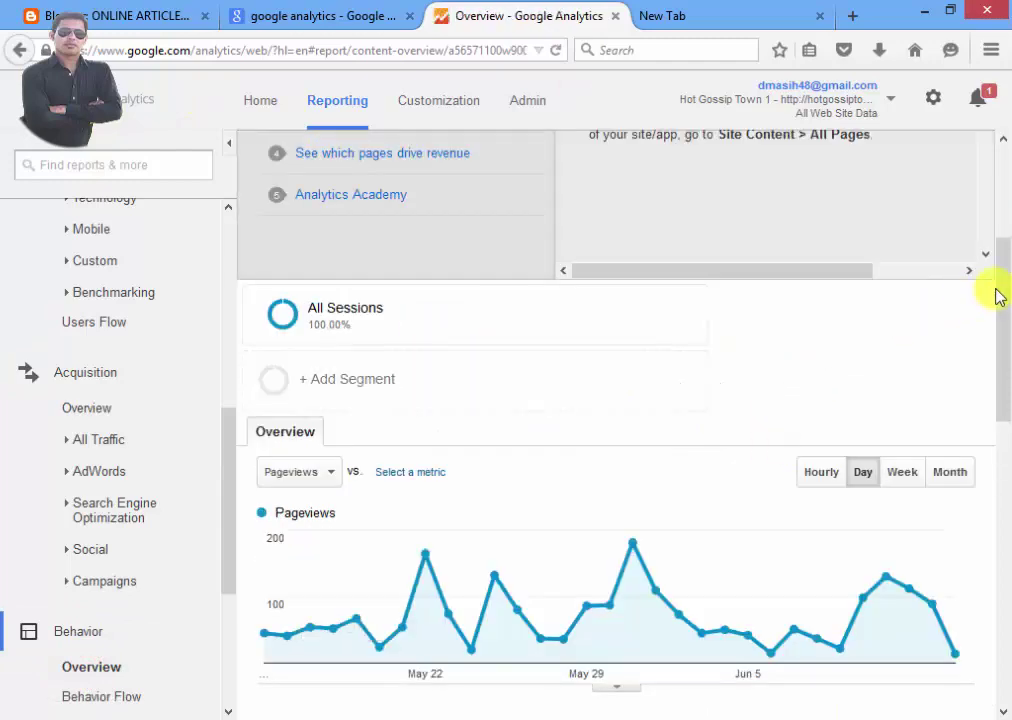
left_click_drag(998, 296, 1005, 408)
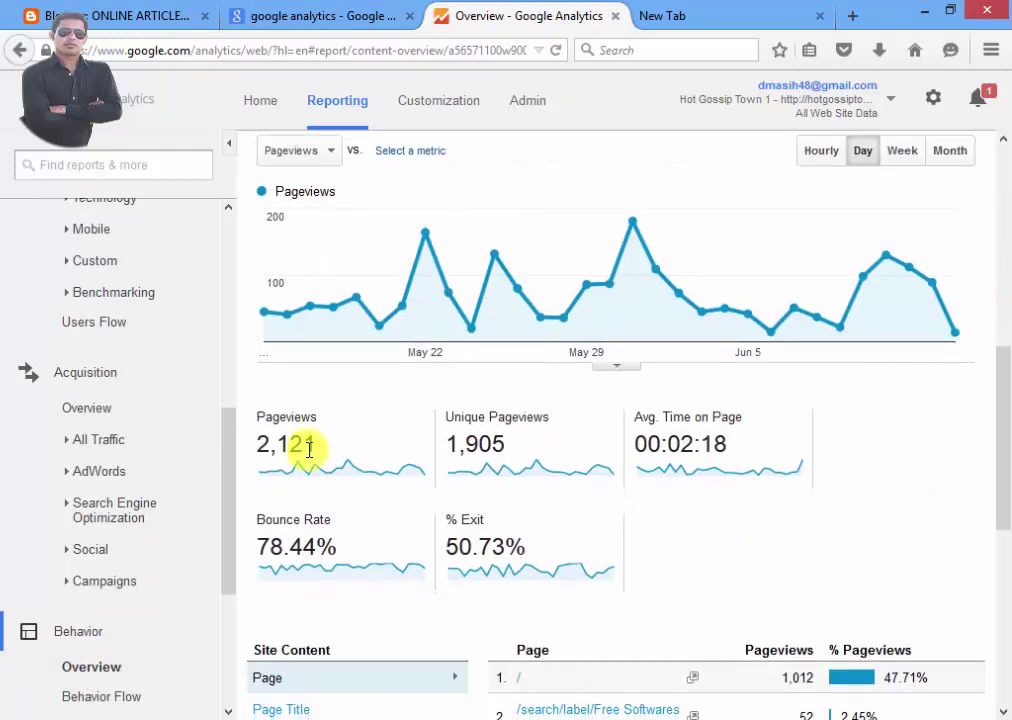
mouse_move(748, 422)
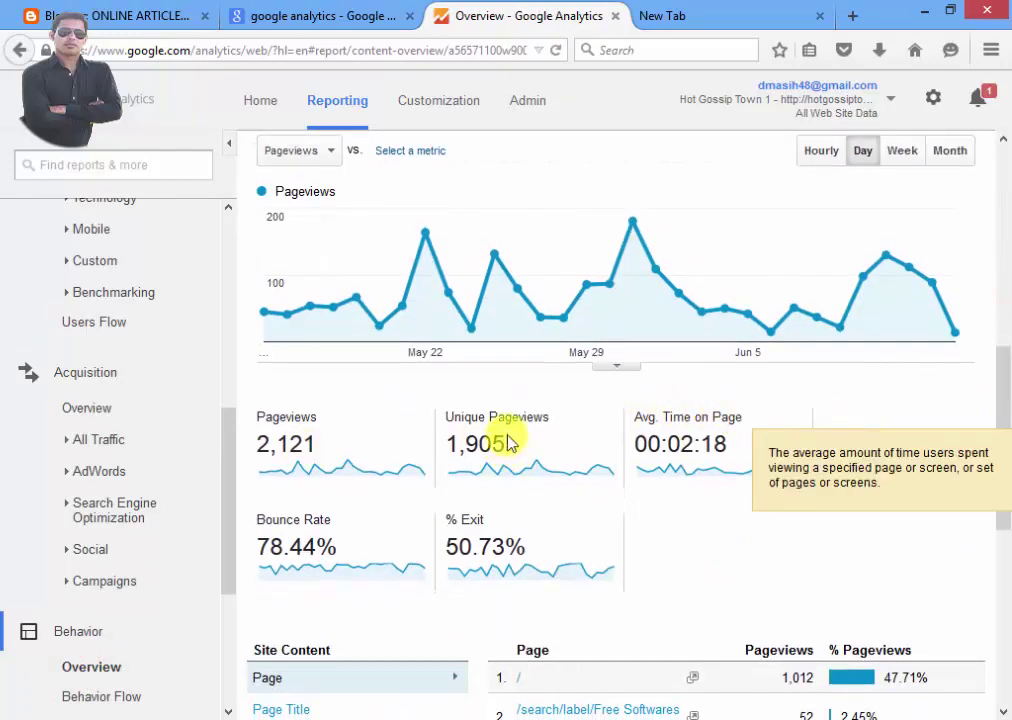
left_click_drag(518, 445, 452, 447)
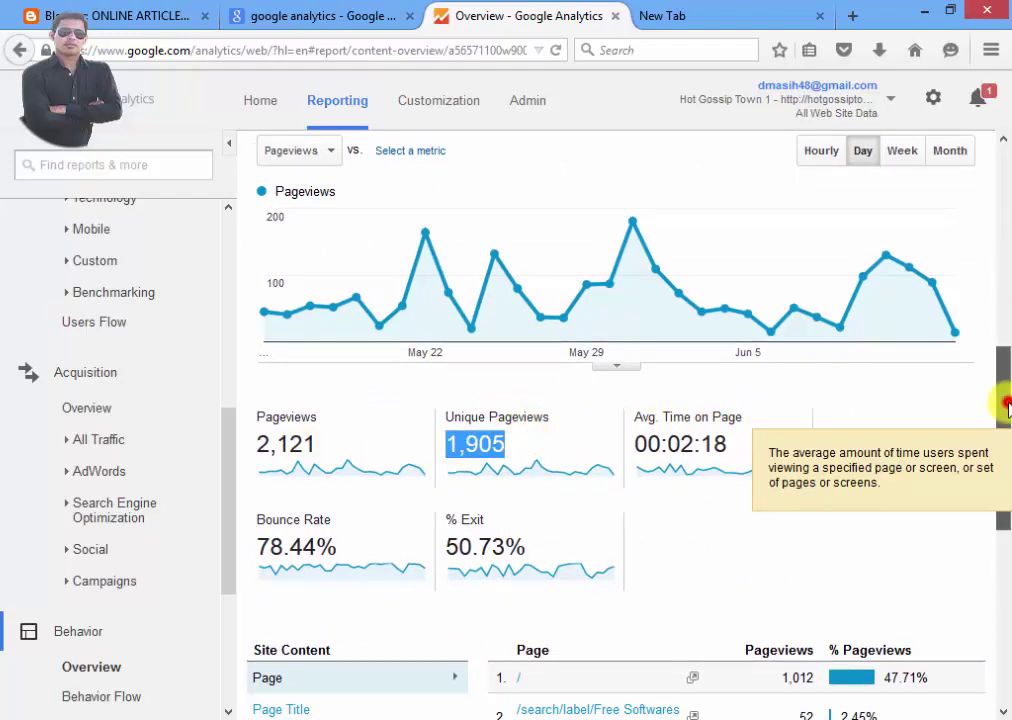
left_click_drag(1005, 405, 1004, 432)
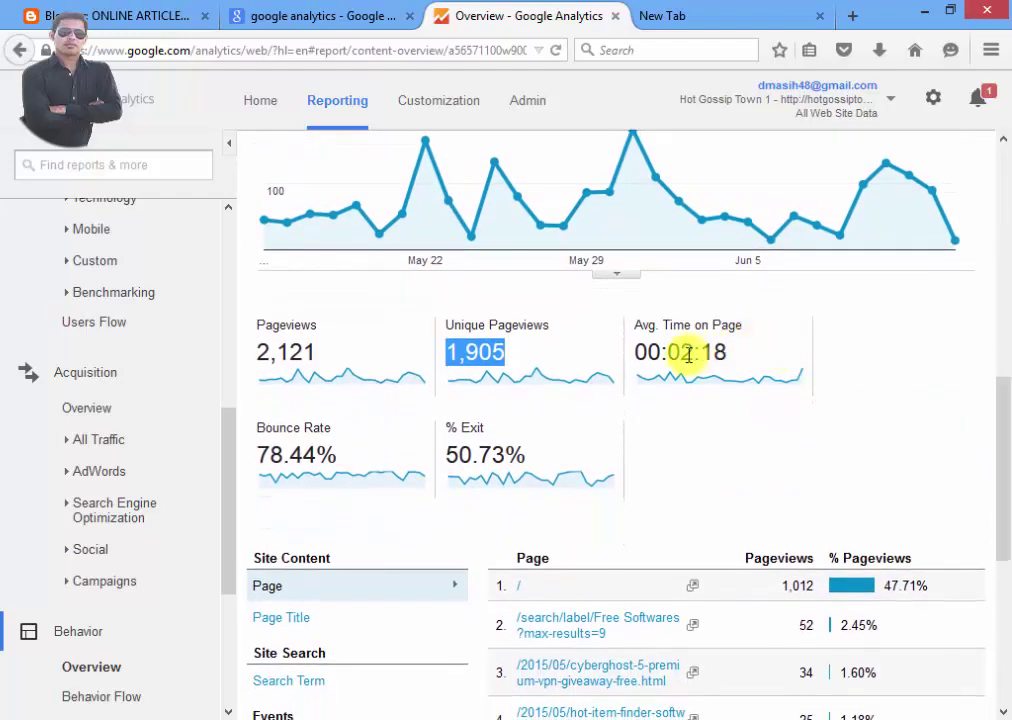
scroll(1004, 410, "down", 2)
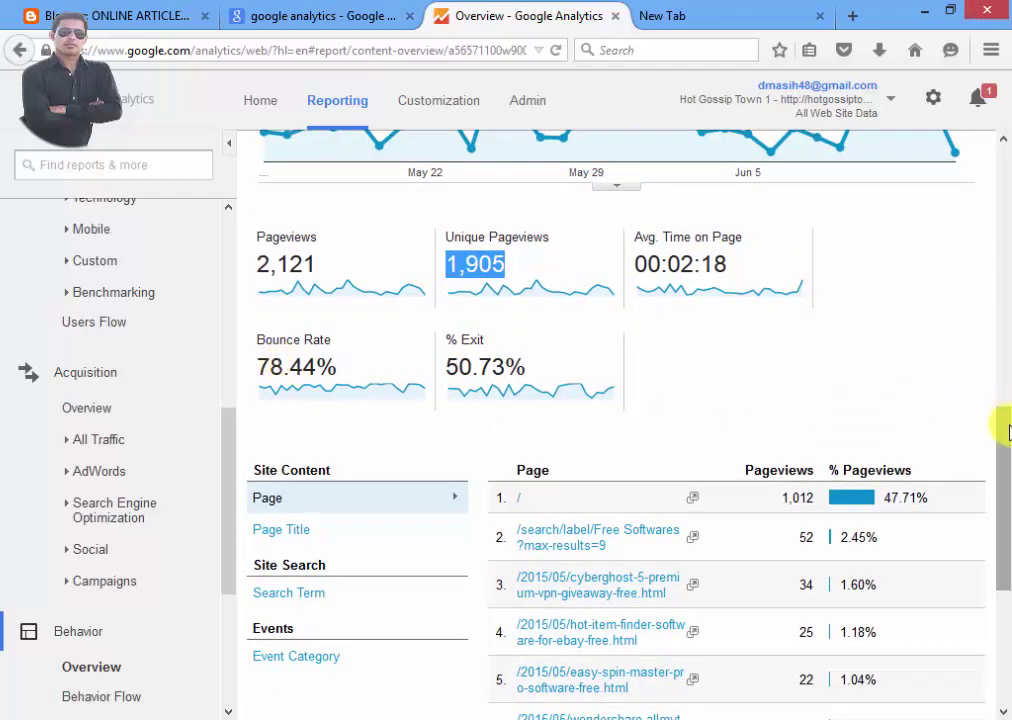
left_click_drag(1005, 430, 1005, 545)
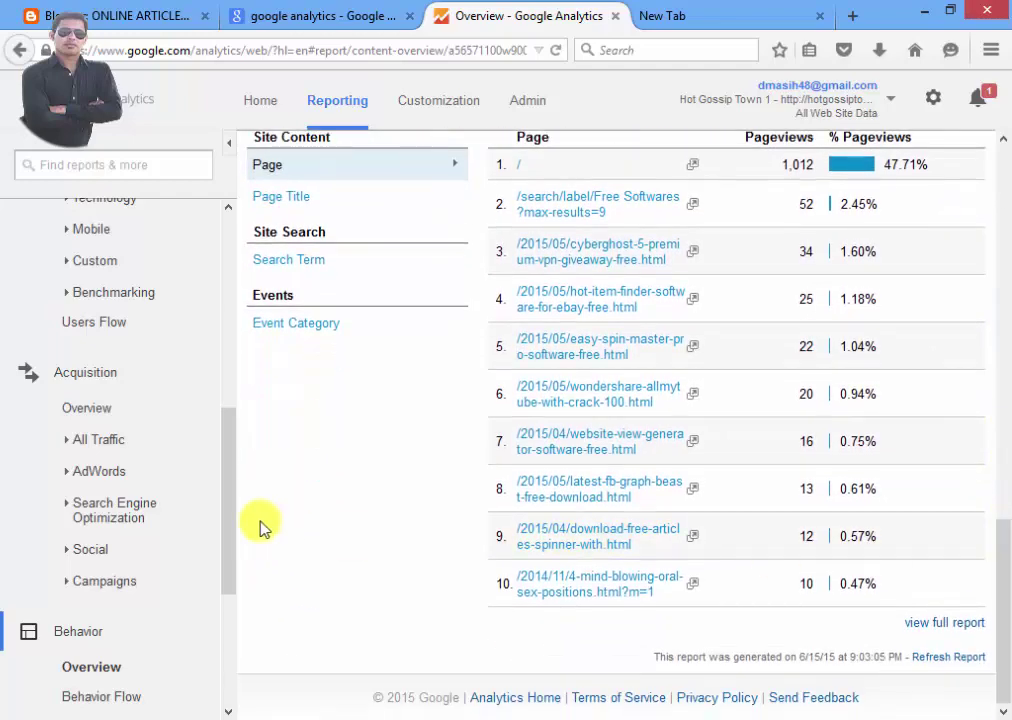
left_click_drag(229, 473, 226, 592)
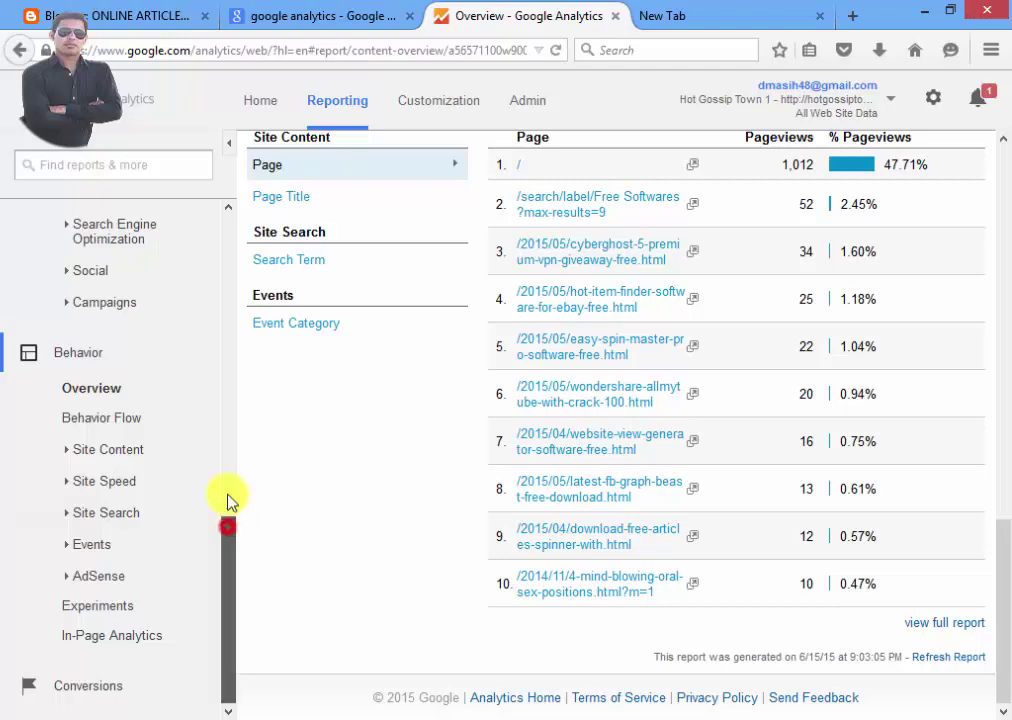
left_click_drag(227, 496, 232, 190)
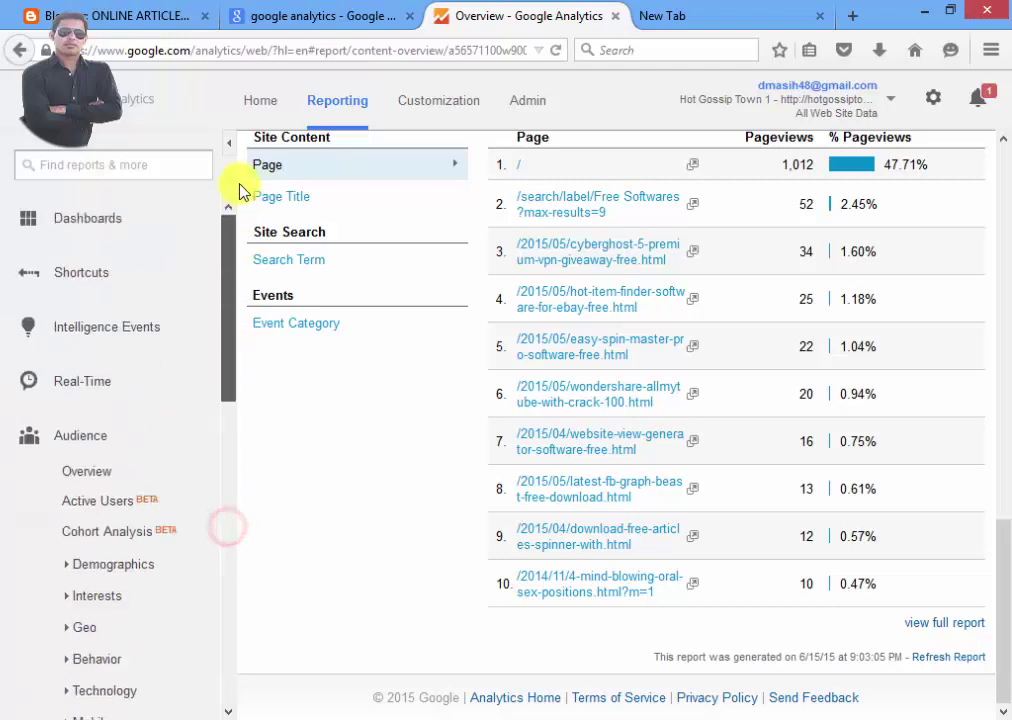
View the Real-Time Overview, then switch to Real-Time Locations showing 0 active users
left_click(80, 385)
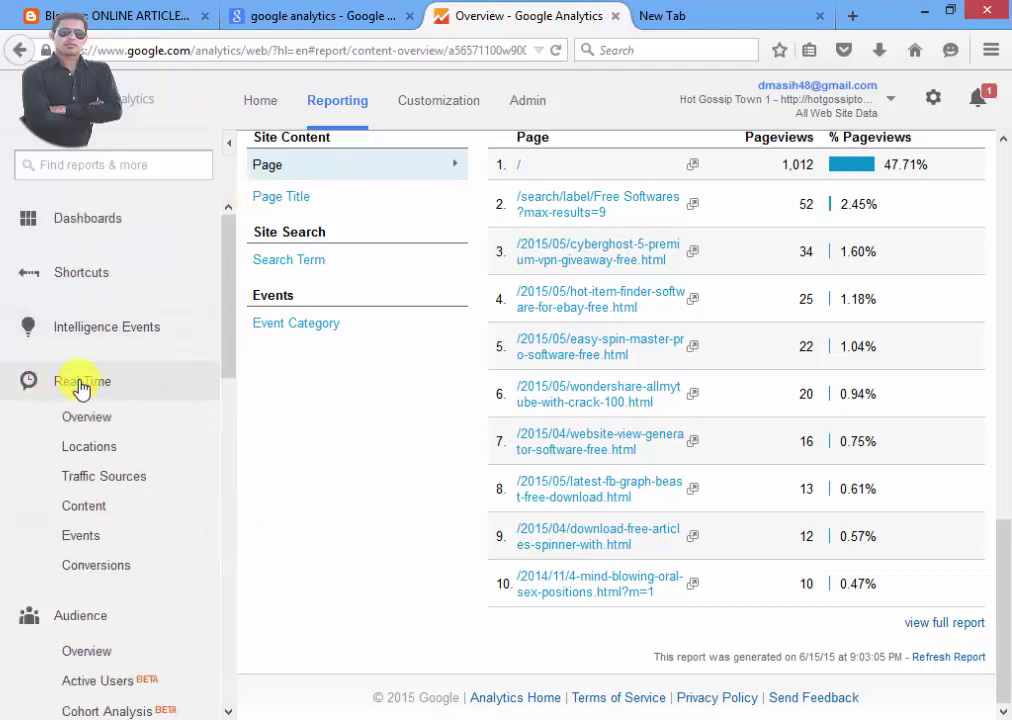
left_click(100, 417)
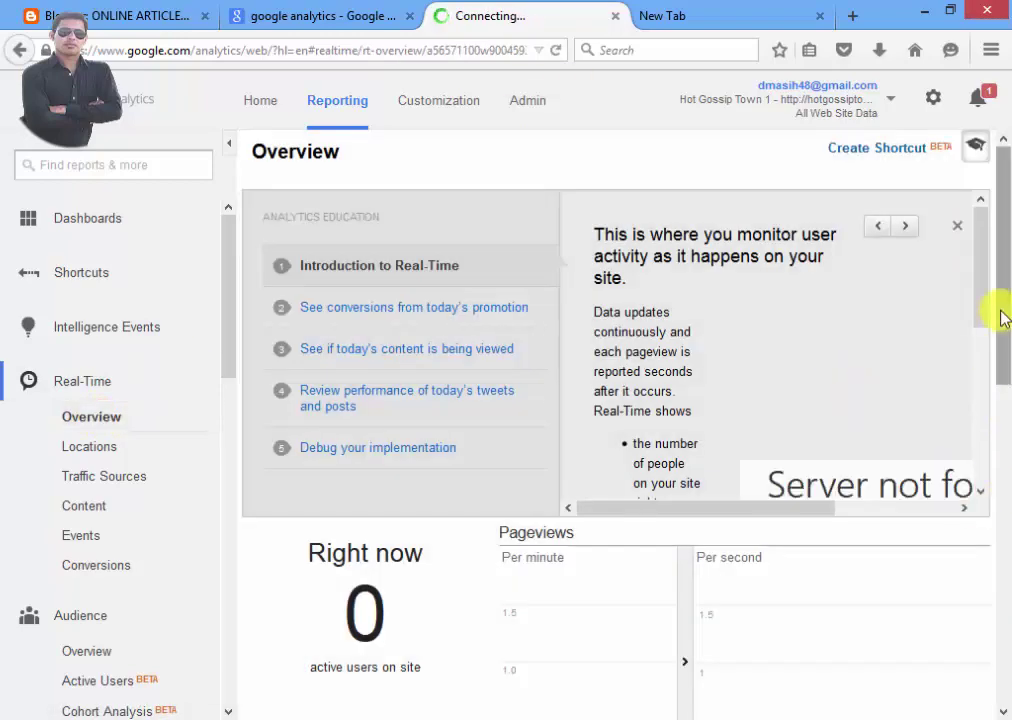
left_click_drag(1003, 322, 997, 479)
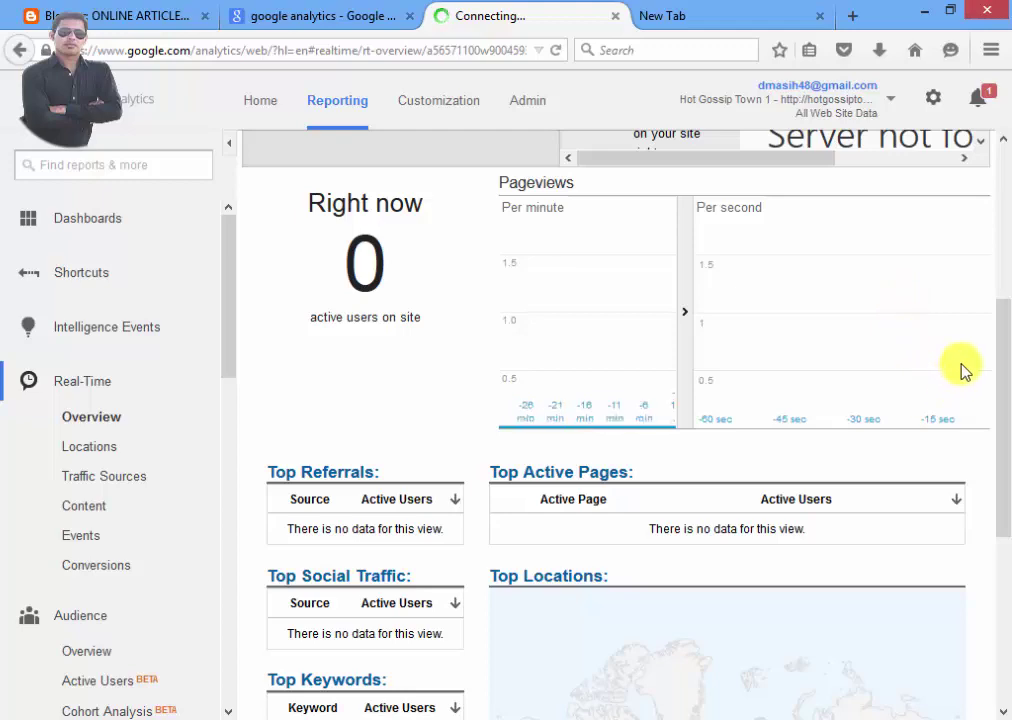
mouse_move(1003, 374)
left_mouse_down()
mouse_move(1006, 504)
mouse_move(1003, 455)
mouse_move(861, 415)
left_mouse_up()
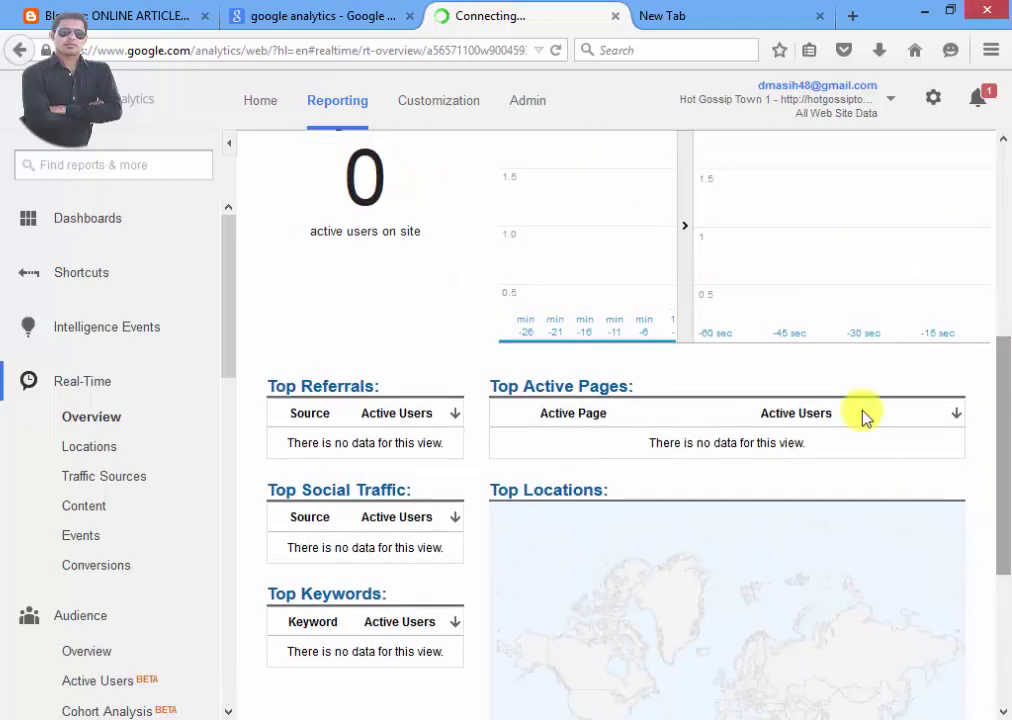
left_click(101, 447)
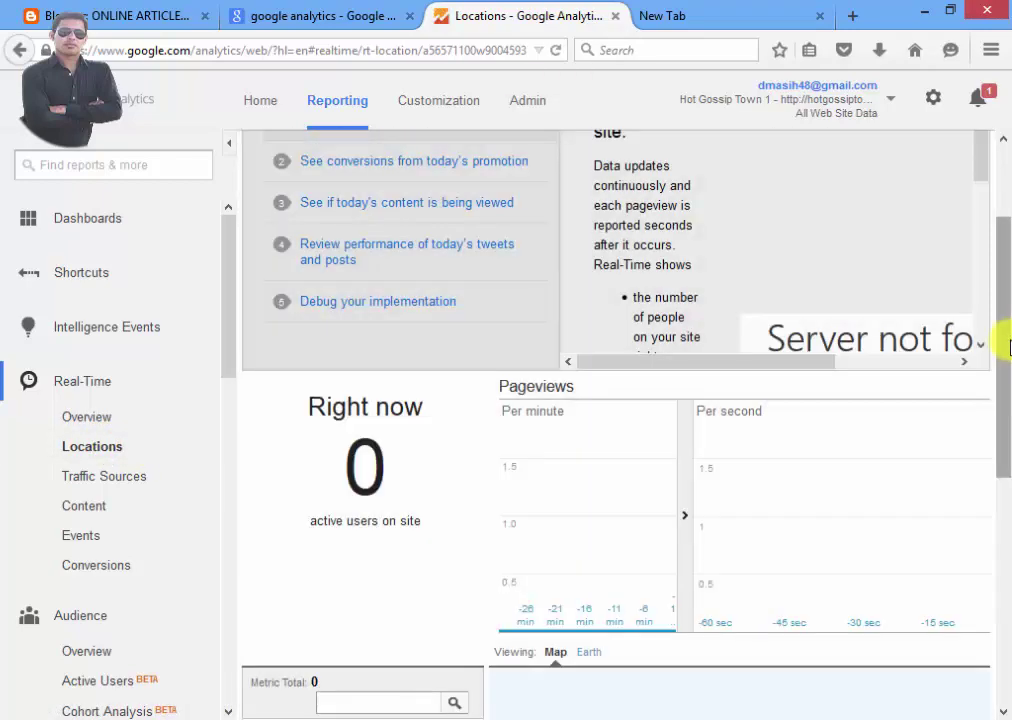
View Real-Time Traffic Sources, then the Real-Time Content report with 0 active users
mouse_move(1006, 345)
left_mouse_down()
mouse_move(1005, 463)
mouse_move(1003, 383)
left_mouse_up()
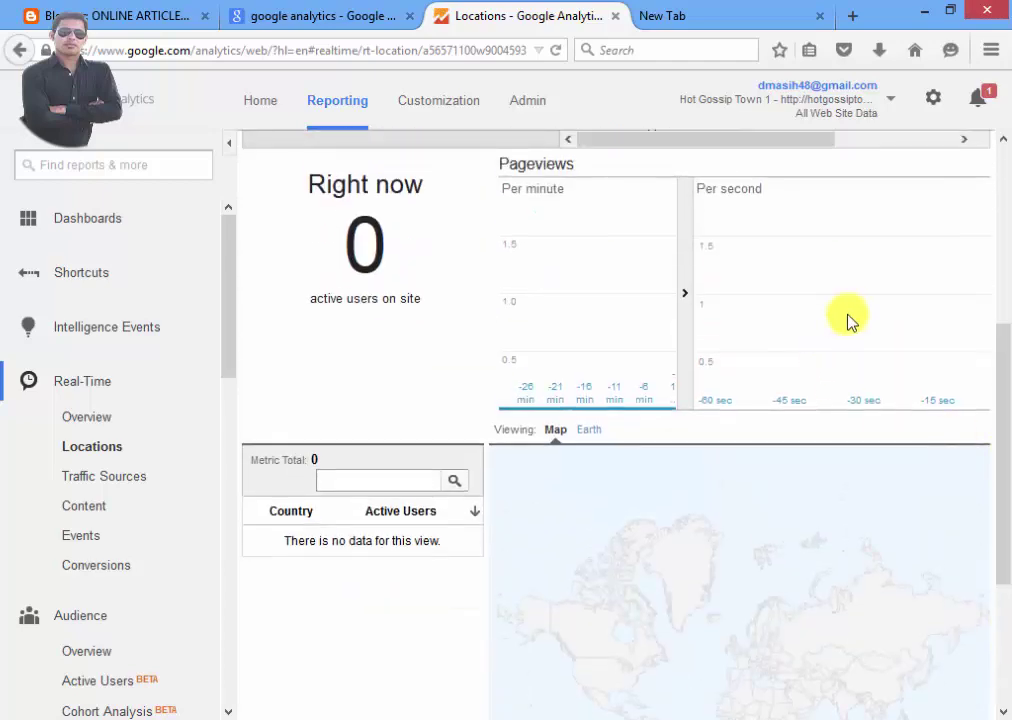
left_click(99, 476)
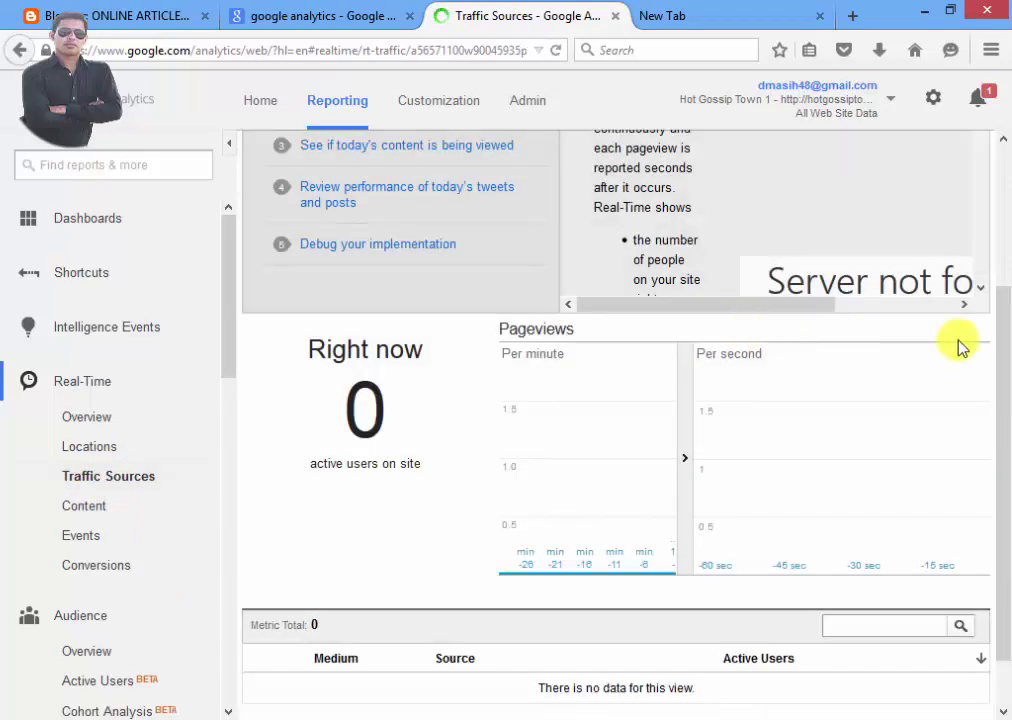
scroll(1005, 334, "down", 1)
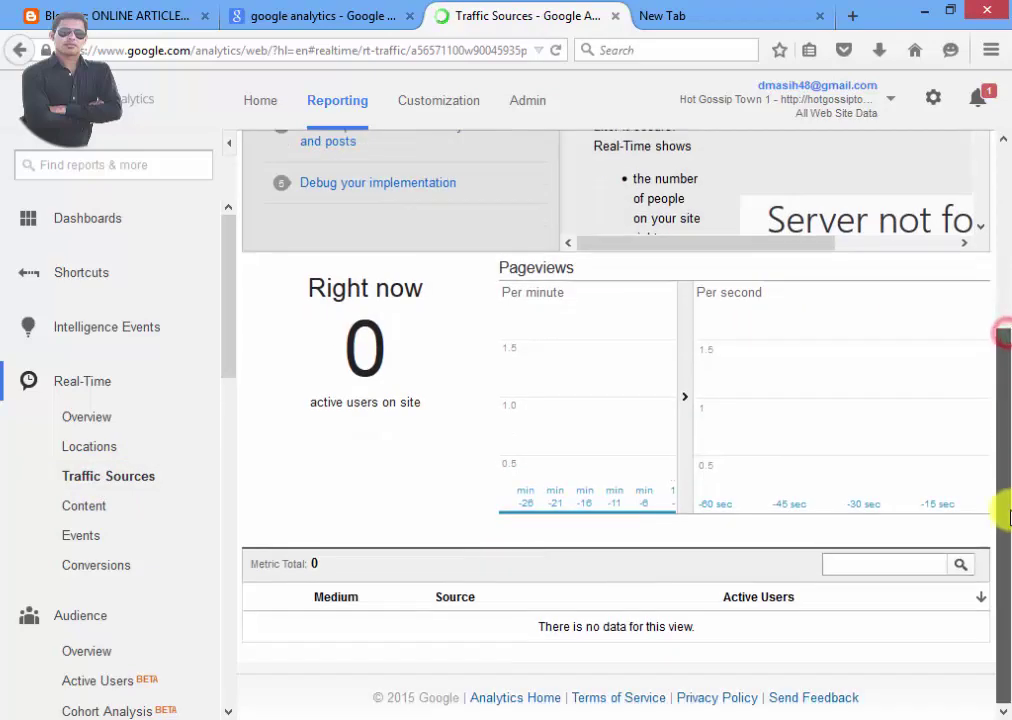
left_click(78, 510)
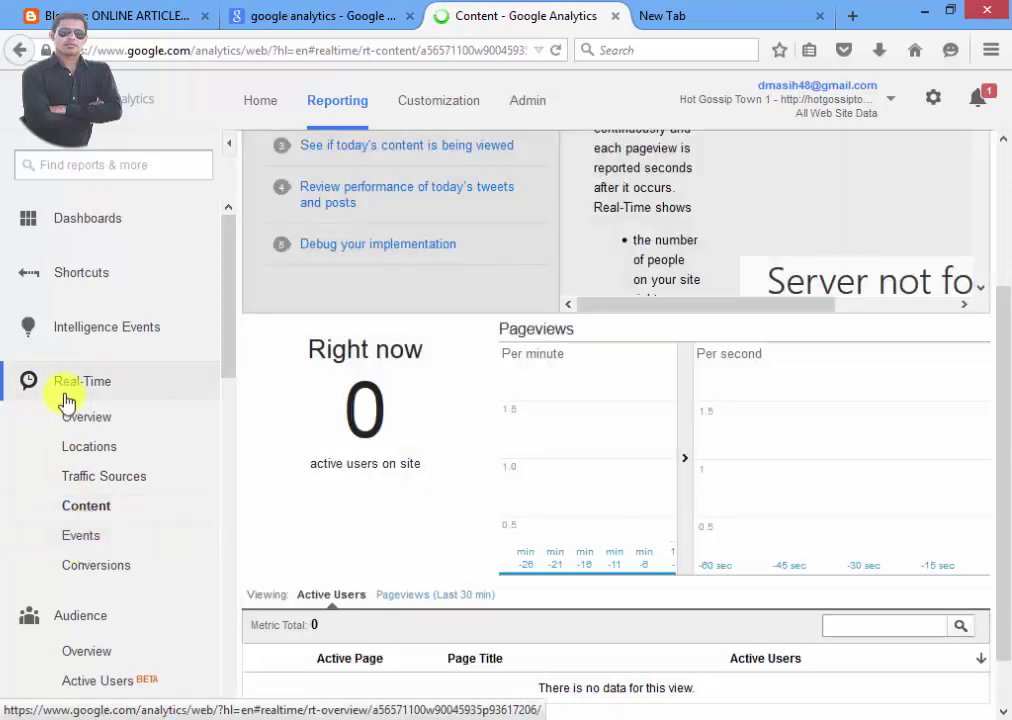
Collapse the Real-Time, Audience, Acquisition and Behavior sidebar sections
left_click(51, 381)
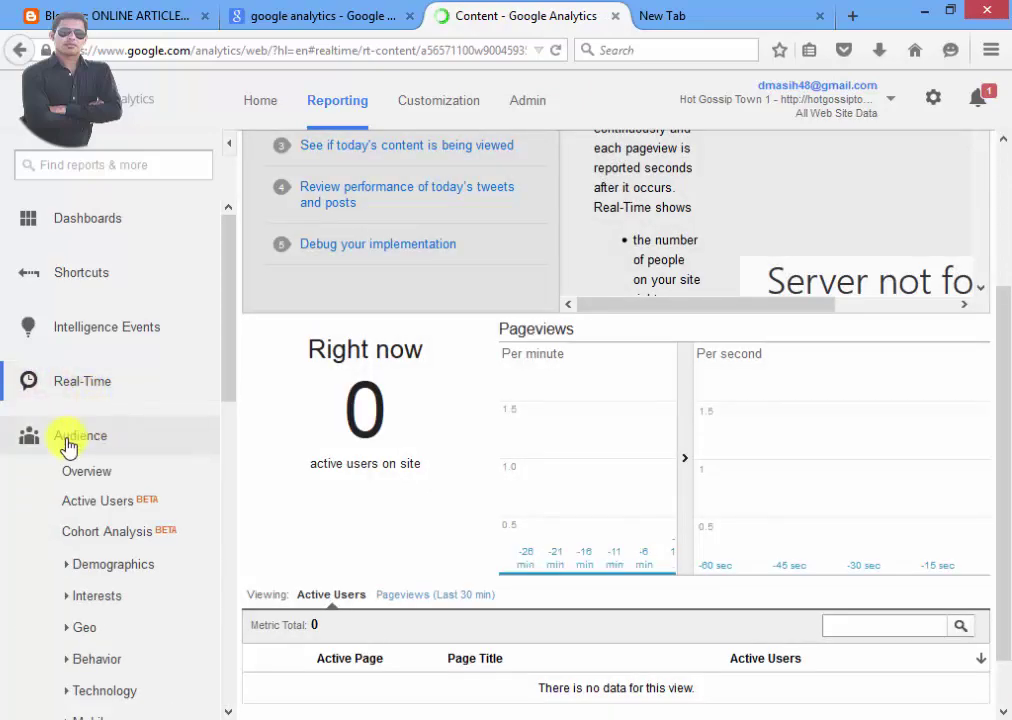
left_click(68, 442)
left_click(70, 492)
left_click(68, 544)
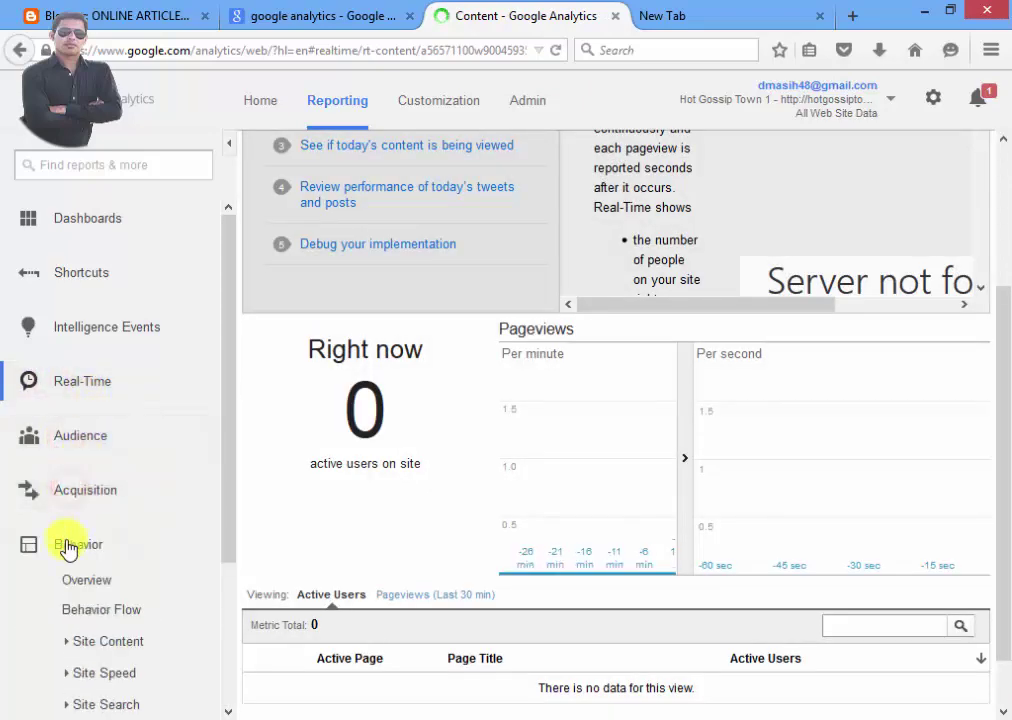
Open Intelligence Events Overview and inspect the details chart for the 41% Users (Deprecated) alert
left_click(84, 330)
left_click(90, 365)
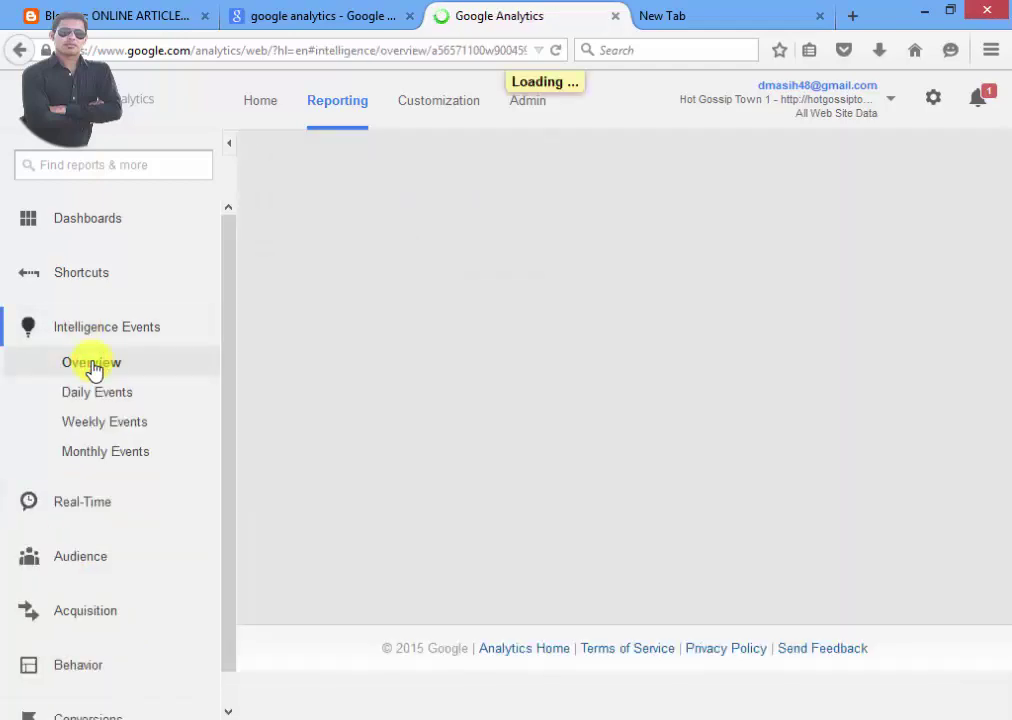
scroll(757, 612, "down", 5)
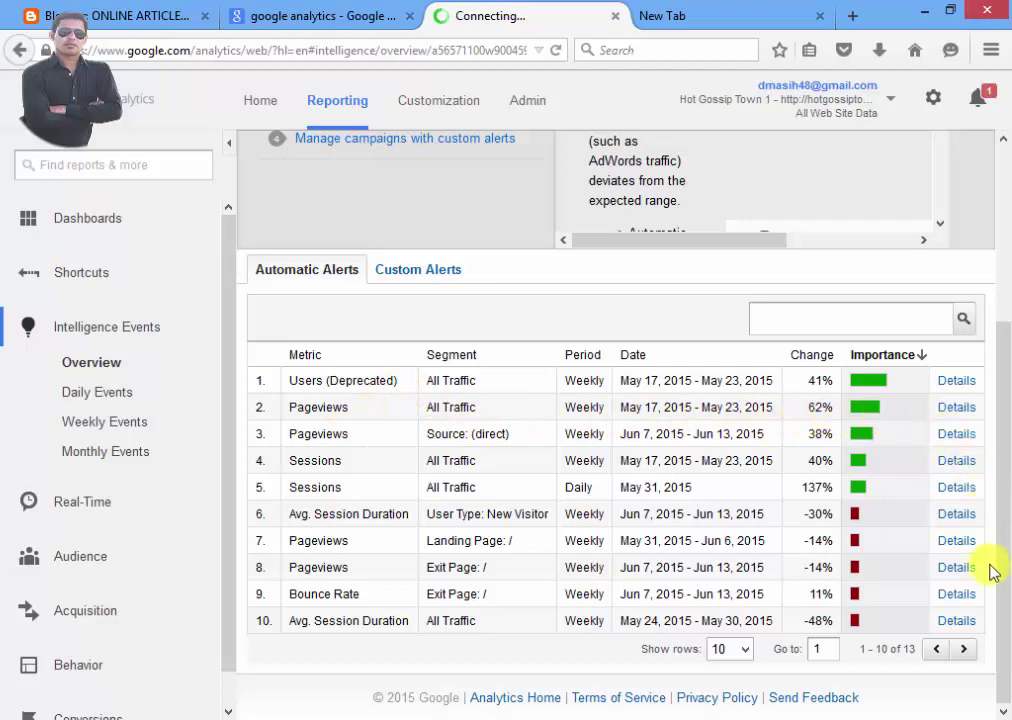
left_click(956, 381)
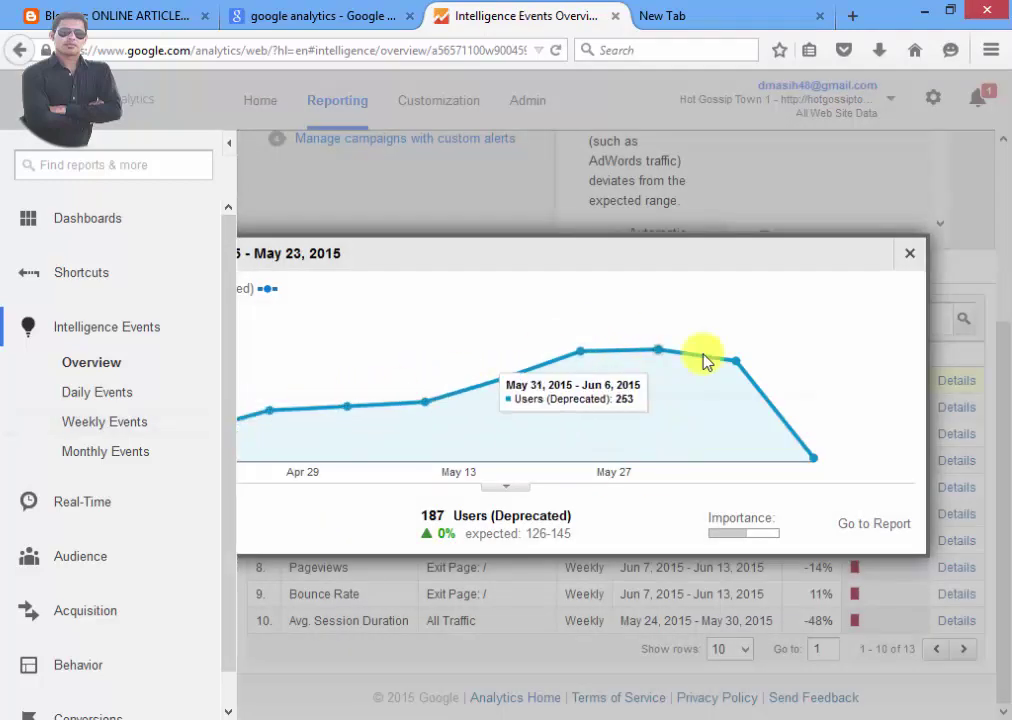
left_click_drag(770, 265, 870, 273)
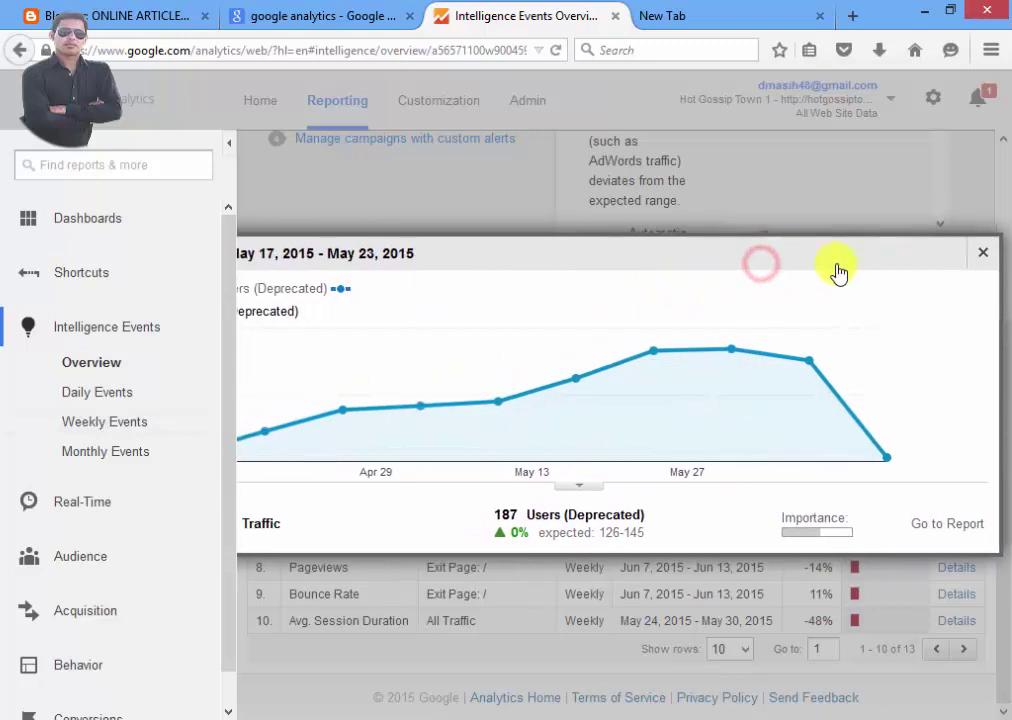
left_click(998, 256)
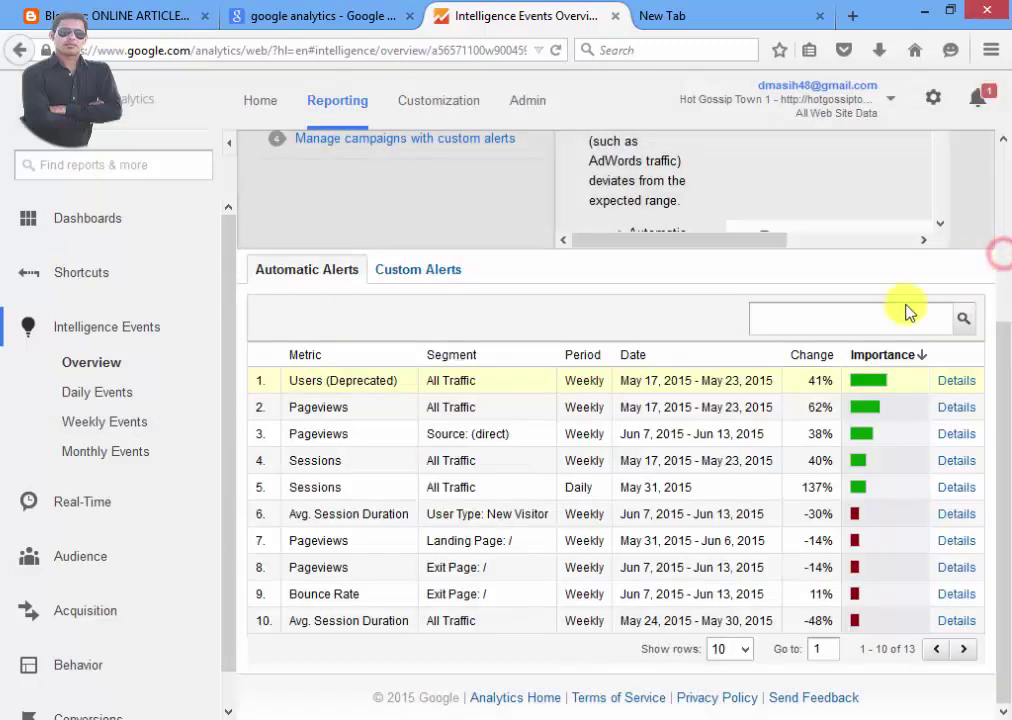
Collapse the Intelligence Events group and scroll back to the top of the sidebar
left_click(85, 336)
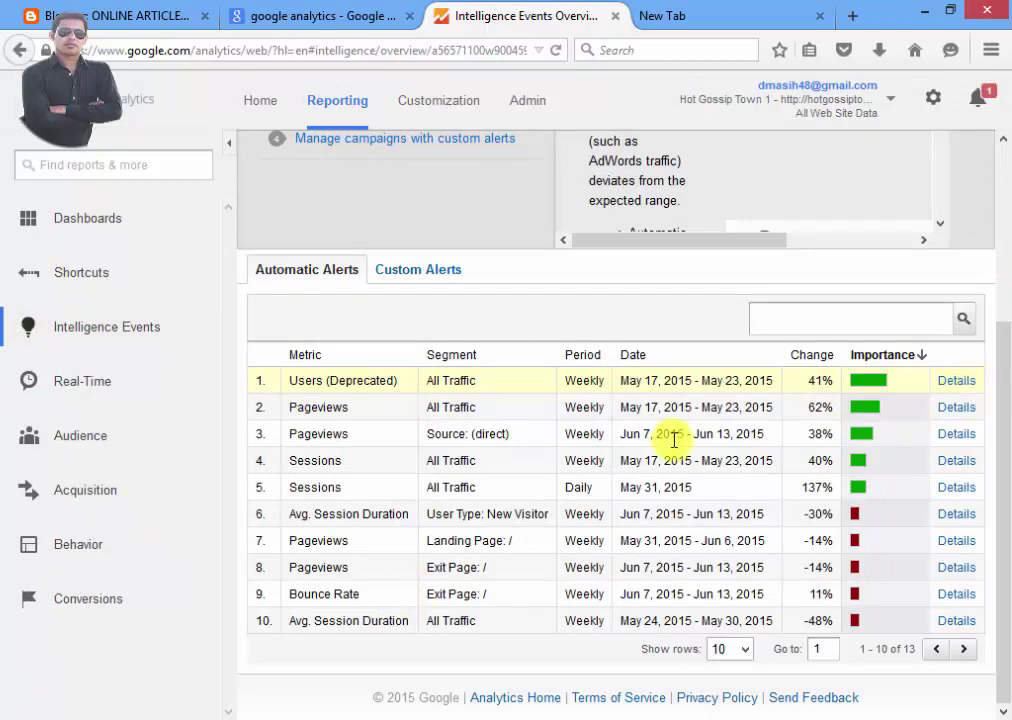
scroll(725, 500, "up", 2)
scroll(727, 510, "up", 3)
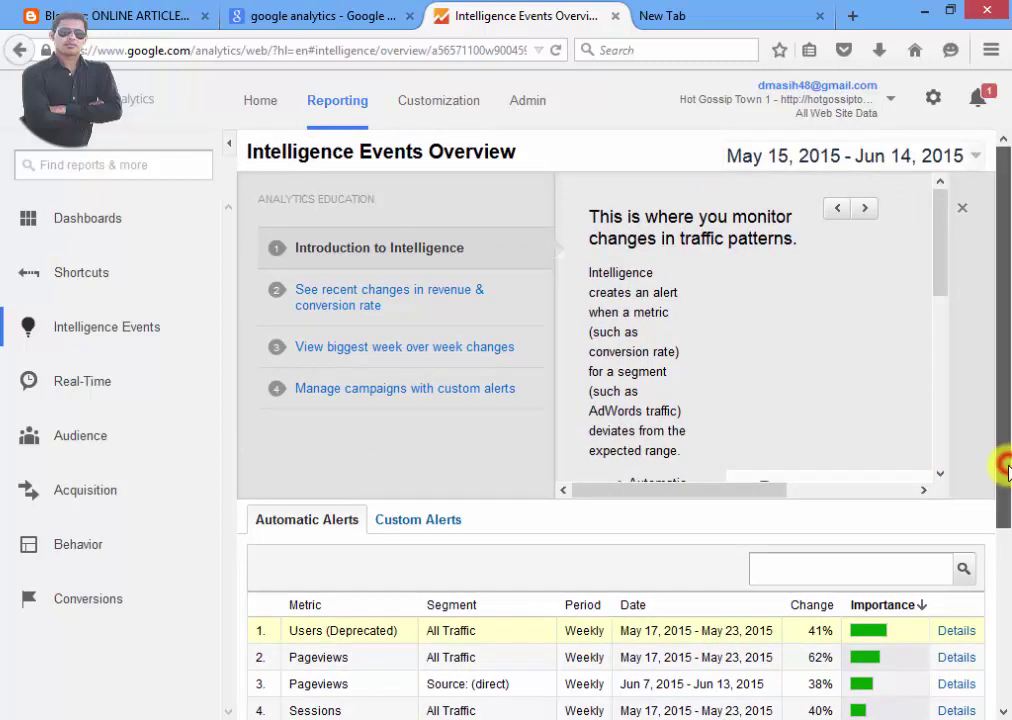
left_click_drag(1006, 465, 1007, 542)
Open the Shortcuts overview page, then collapse the Shortcuts group
left_click(102, 283)
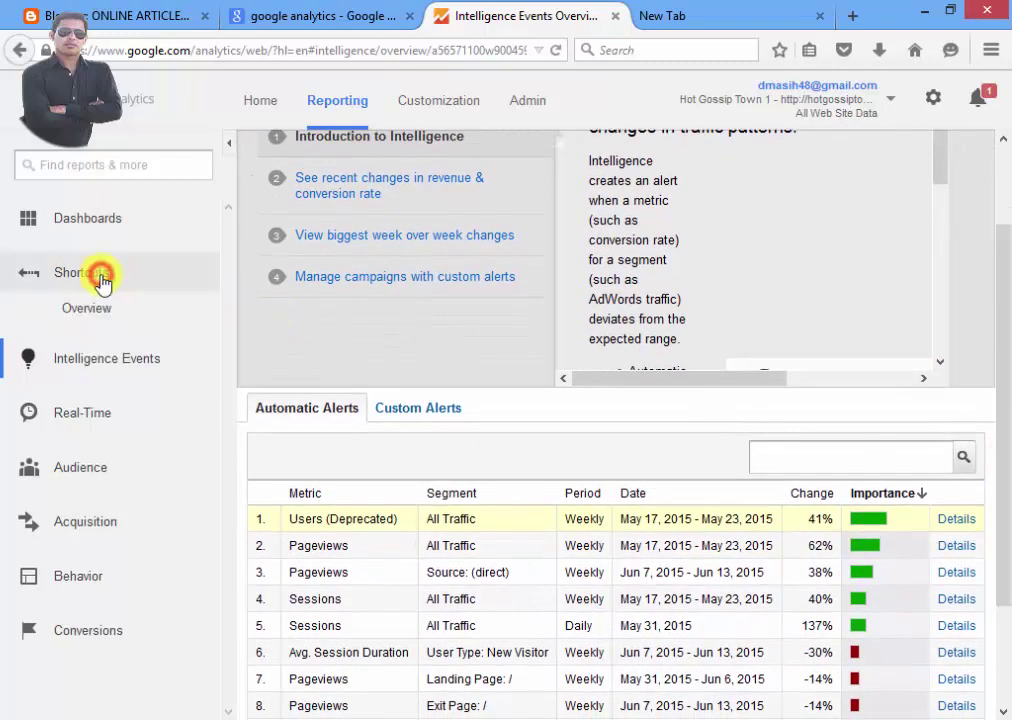
left_click(70, 310)
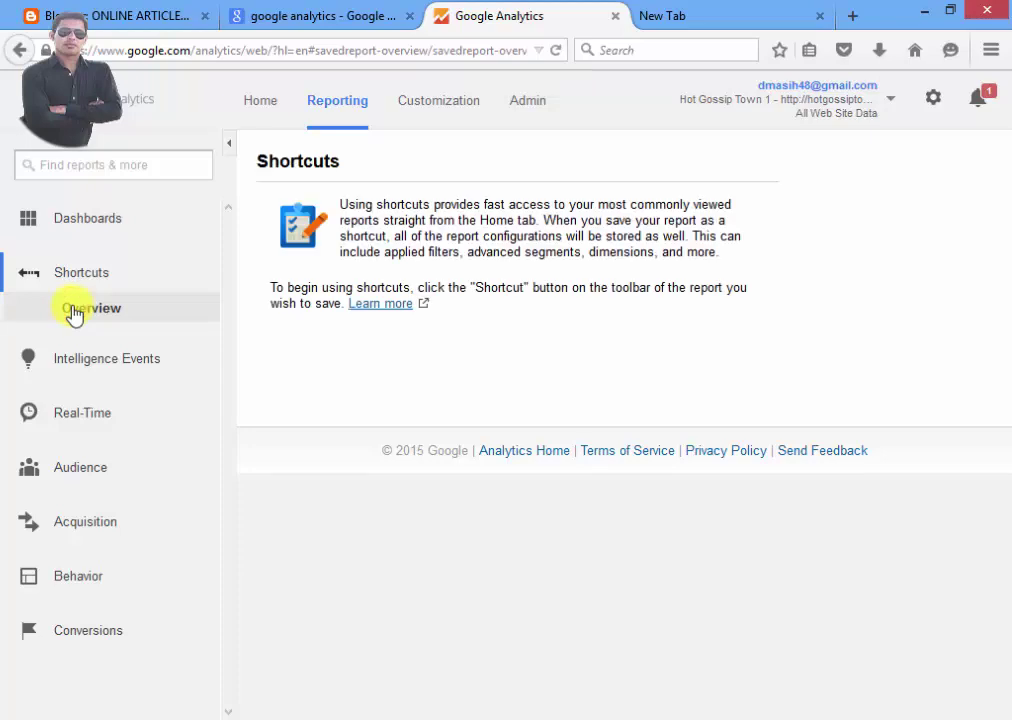
left_click(74, 274)
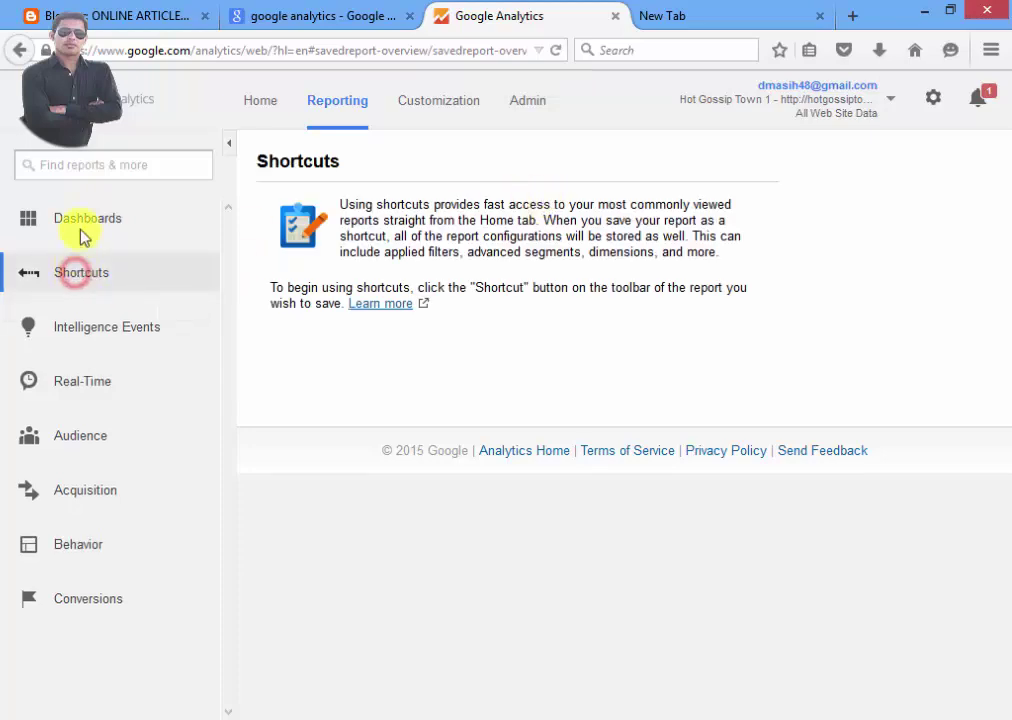
Toggle the Dashboards group and return to the Audience Overview report
left_click(86, 219)
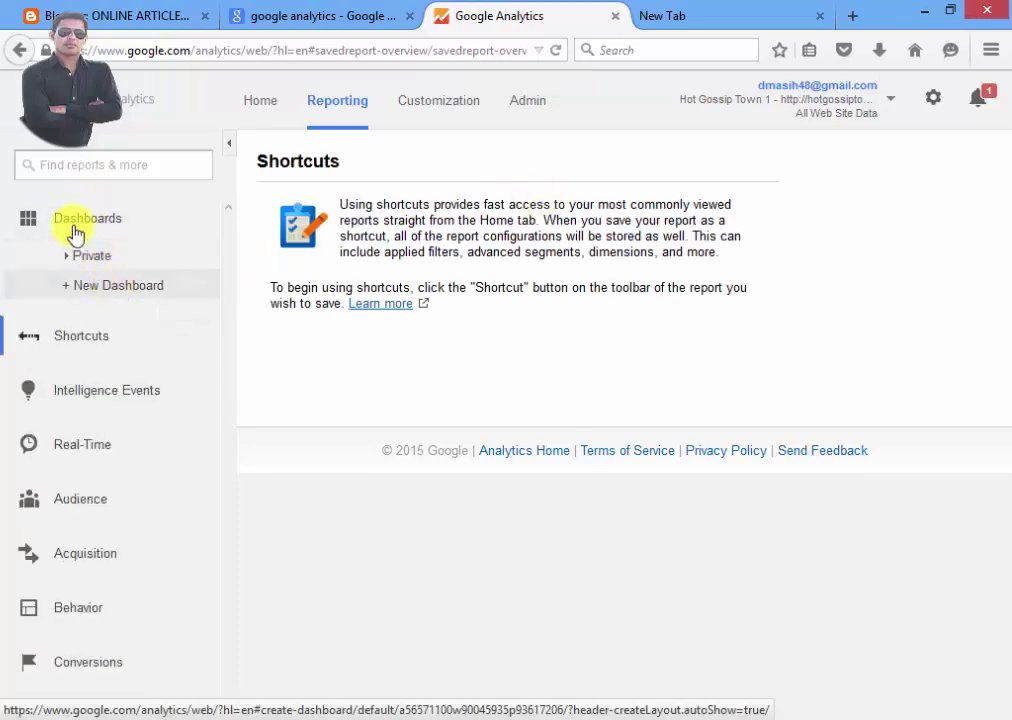
left_click(86, 216)
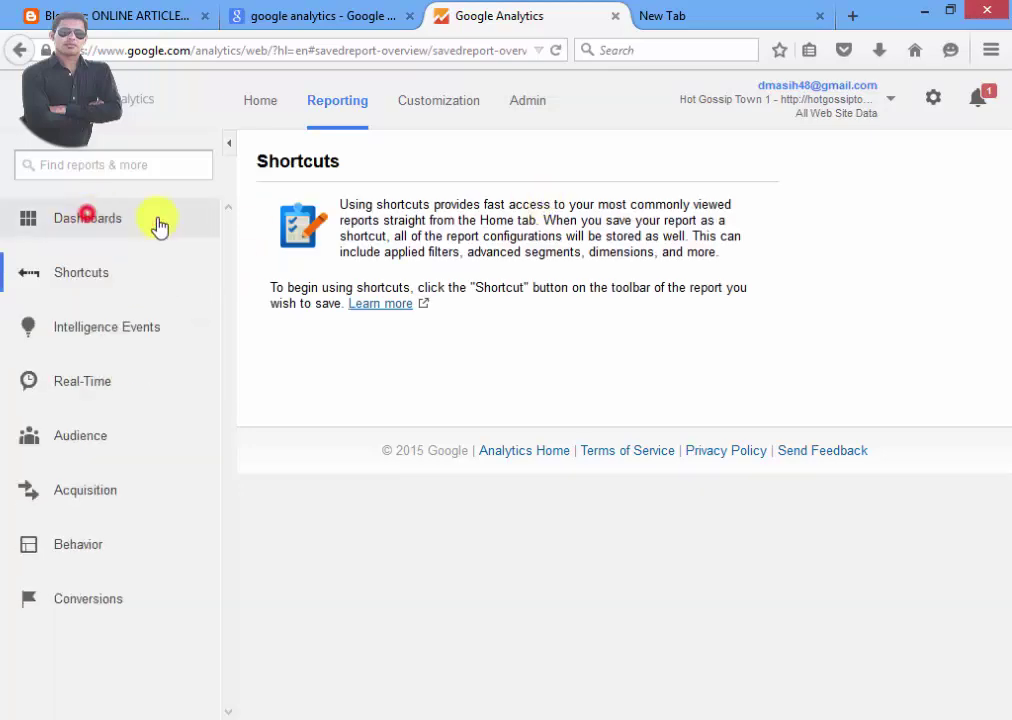
left_click(76, 440)
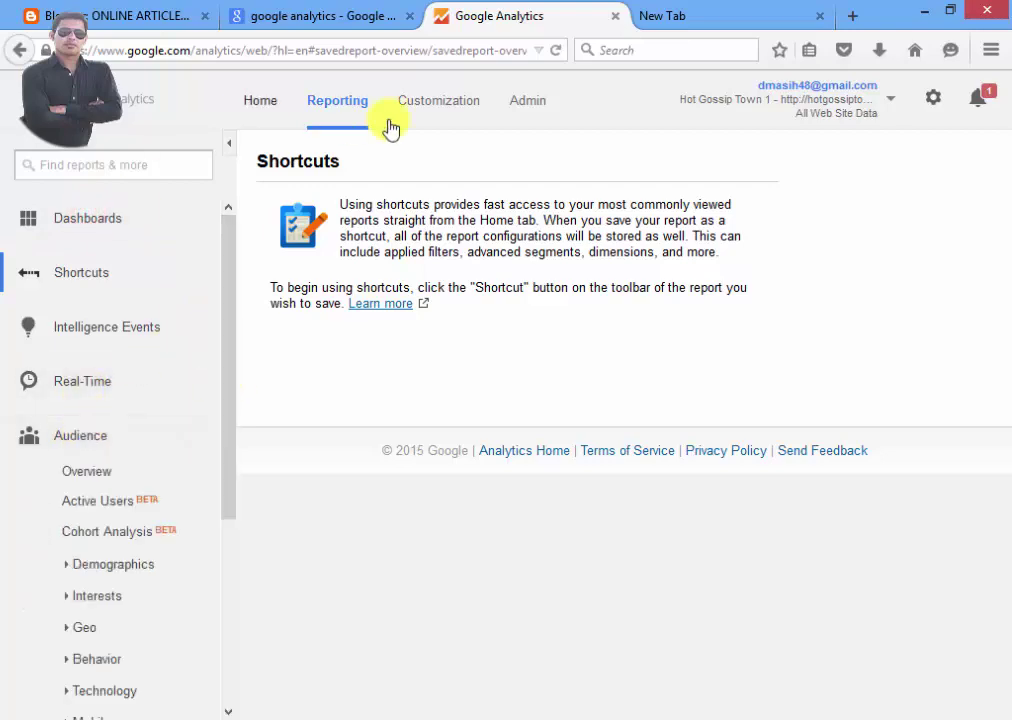
left_click(122, 470)
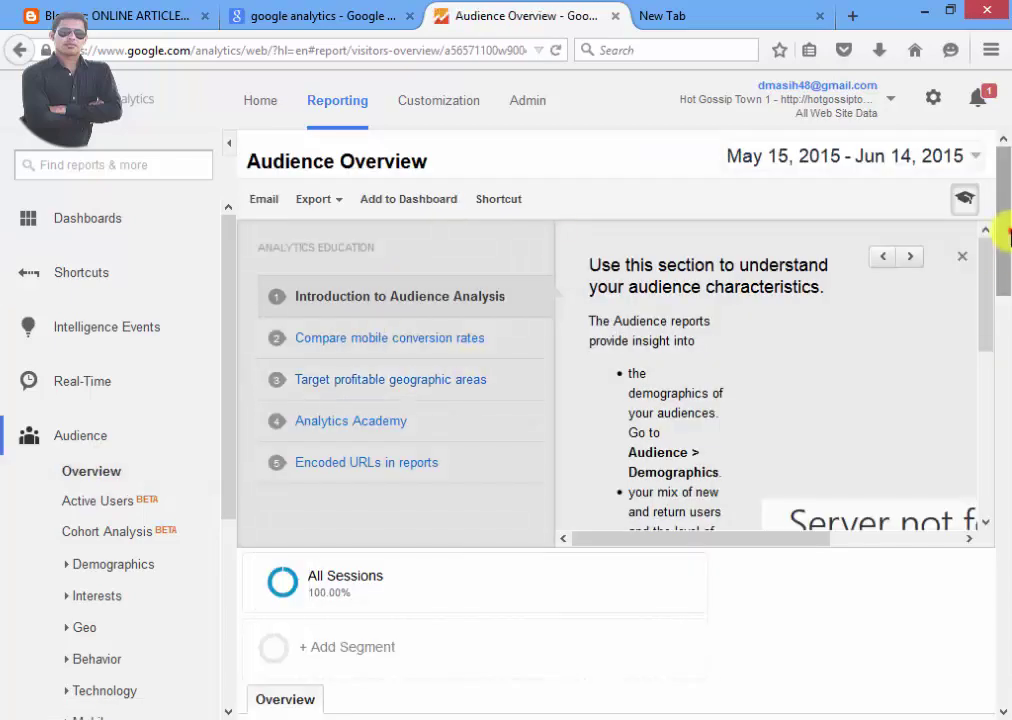
Scroll through the Audience Overview report for May 15 – Jun 14, 2015
mouse_move(994, 217)
left_mouse_down()
mouse_move(1006, 295)
mouse_move(1006, 490)
mouse_move(1000, 429)
left_mouse_up()
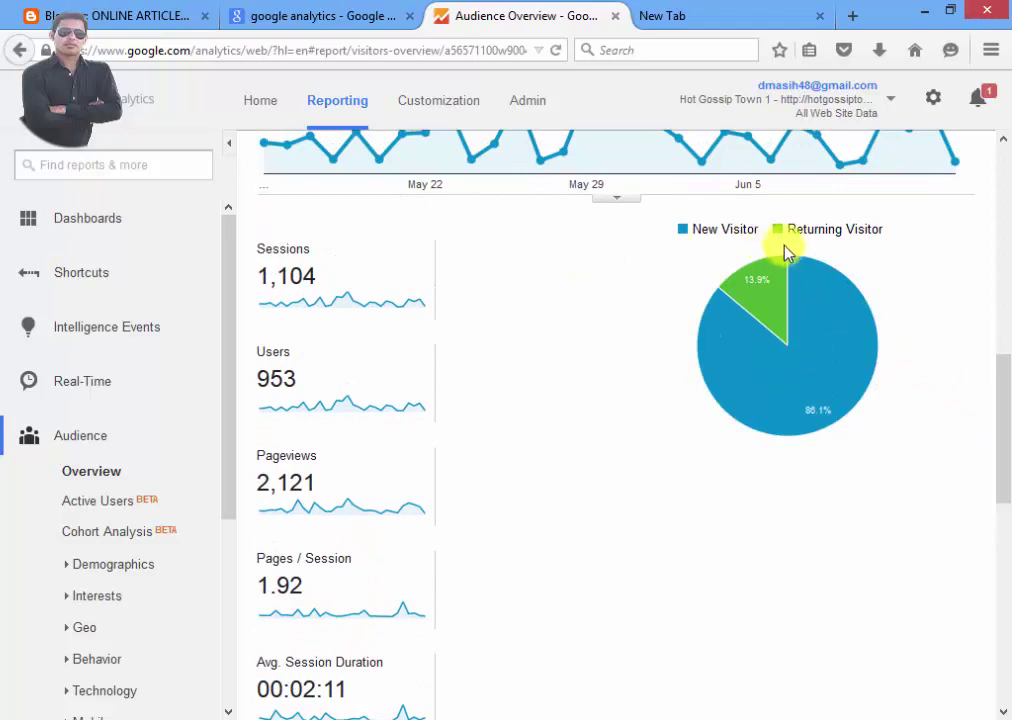
mouse_move(1003, 357)
left_mouse_down()
mouse_move(1003, 655)
mouse_move(1003, 360)
left_mouse_up()
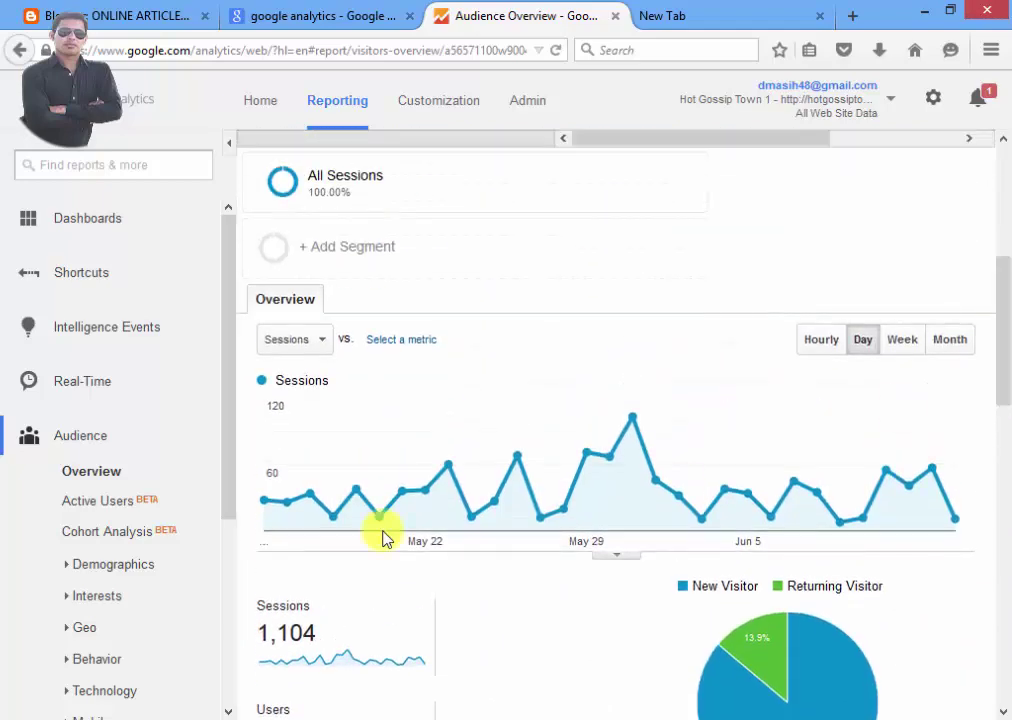
left_click_drag(230, 405, 228, 510)
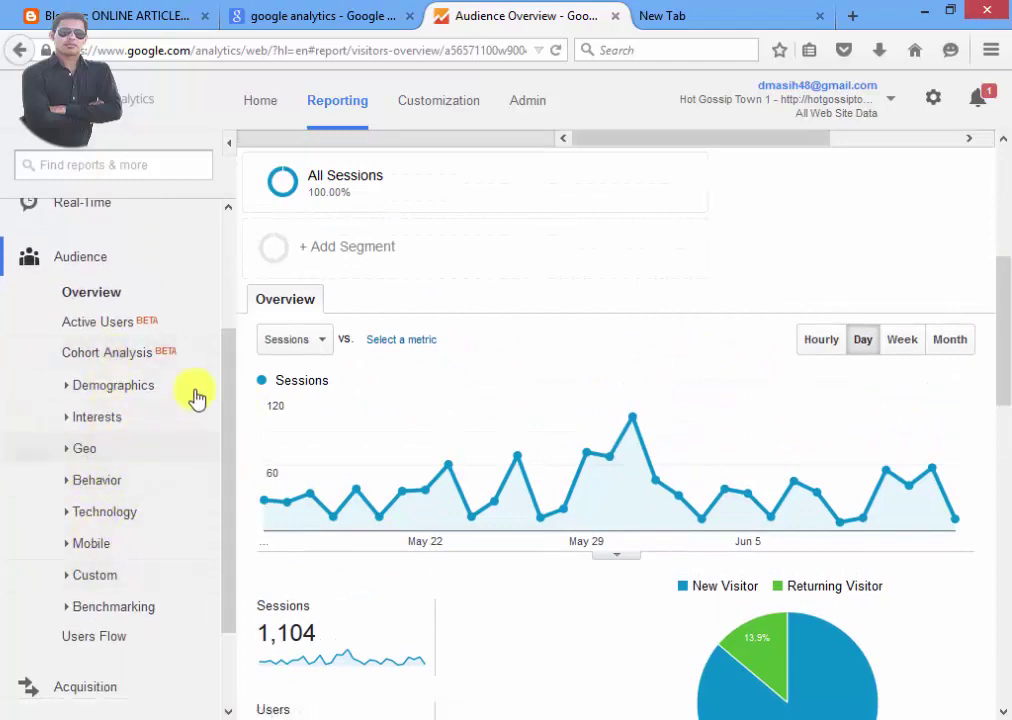
left_click_drag(224, 410, 233, 556)
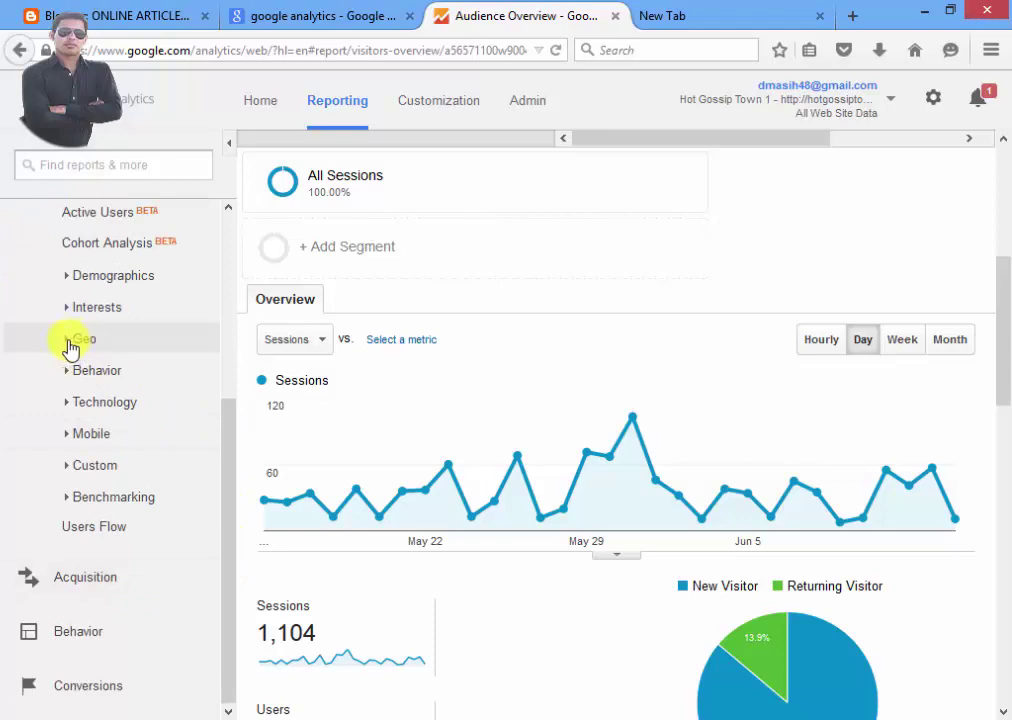
Toggle the Geo reports, then return to the Home account list showing 1,104 sessions
left_click(68, 341)
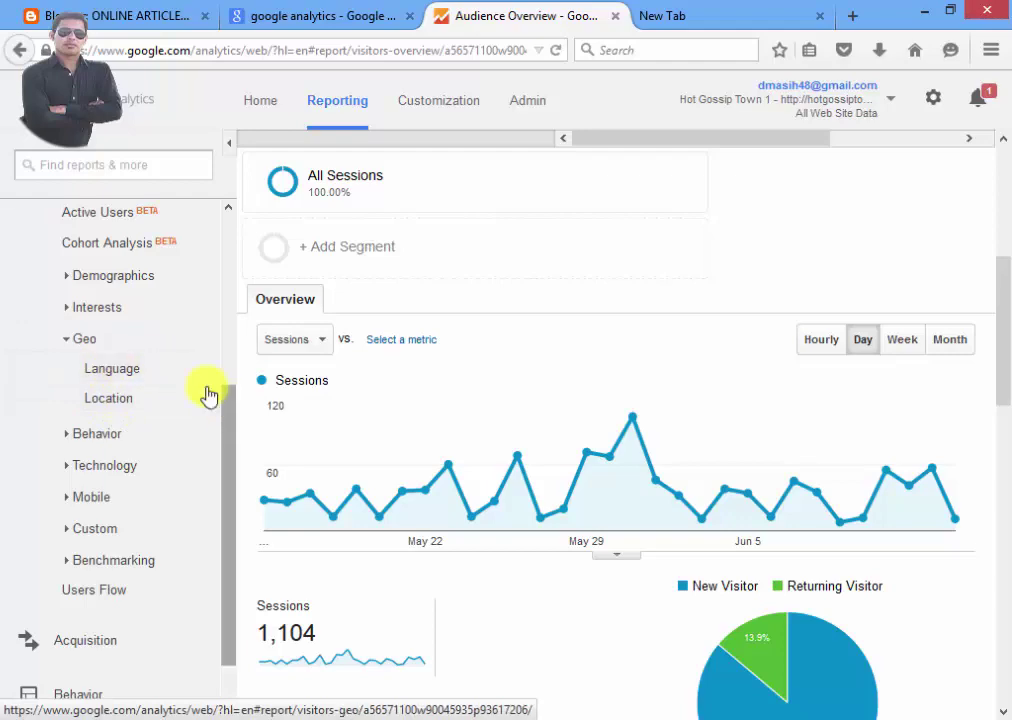
left_click(66, 340)
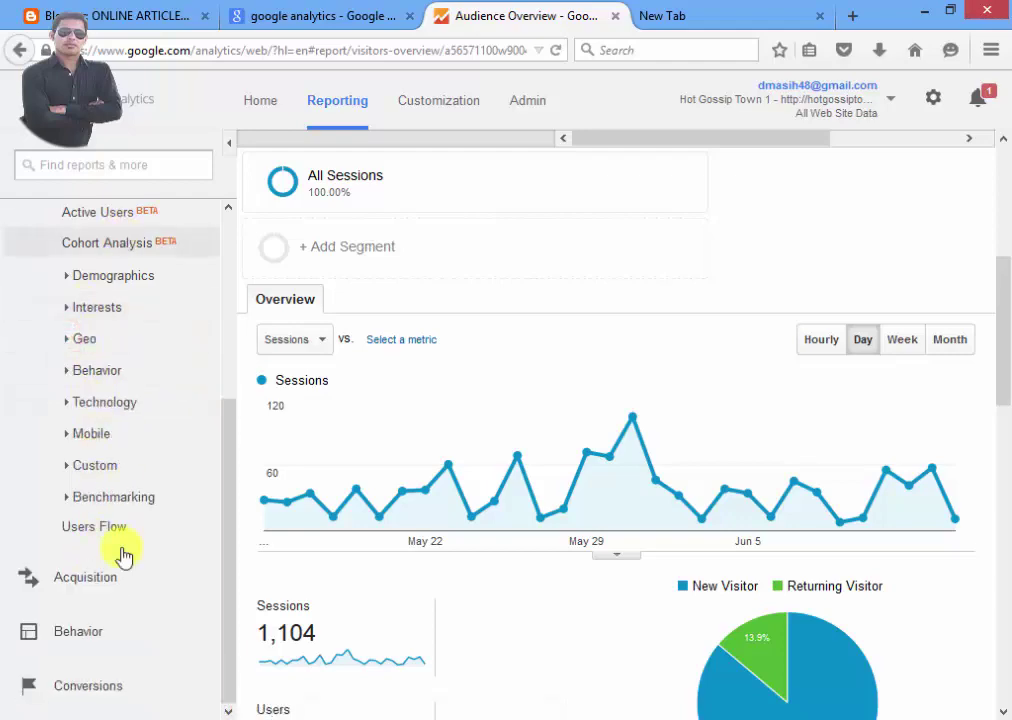
left_click(225, 477)
left_click_drag(223, 450, 230, 293)
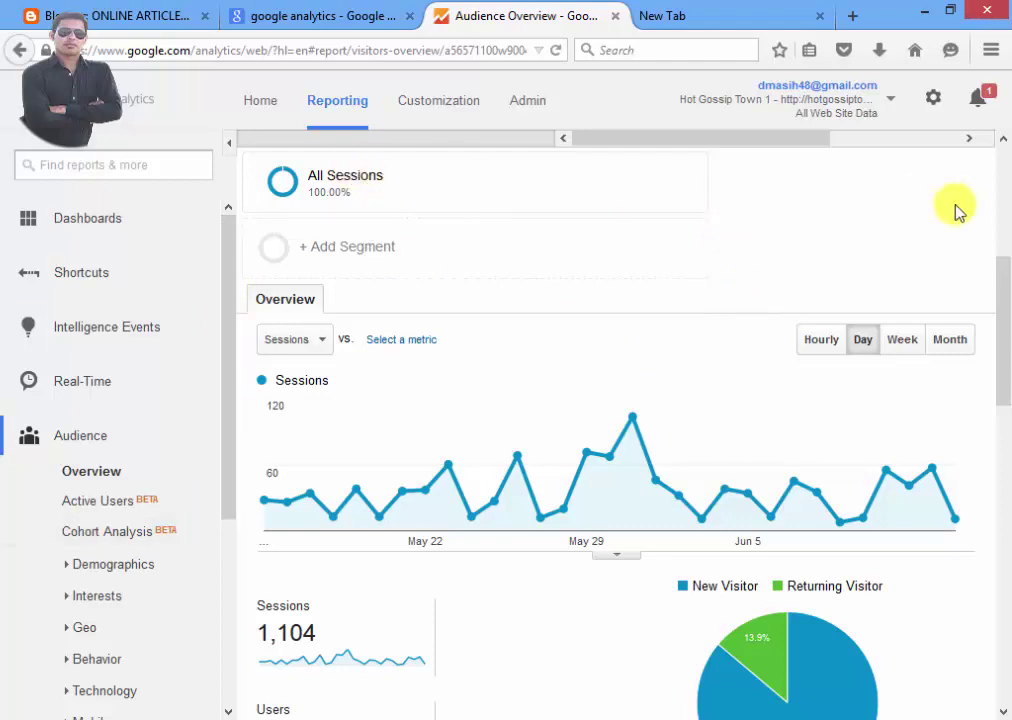
left_click(262, 103)
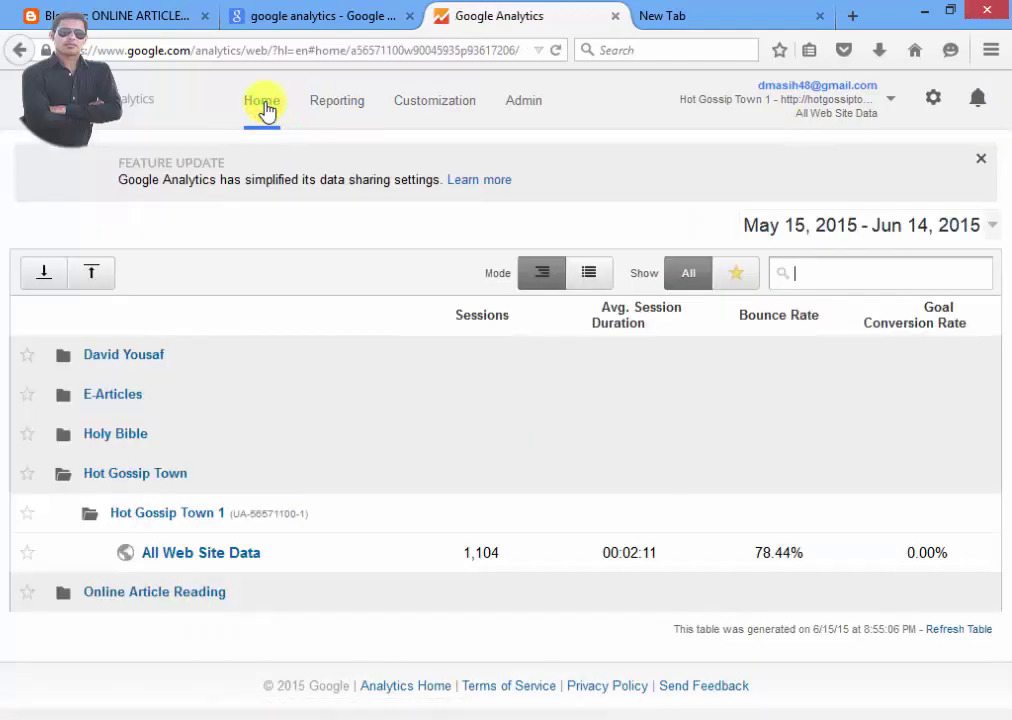
Re-expand the Hot Gossip Town folder and open the All Web Site Data view's reports
left_click(101, 473)
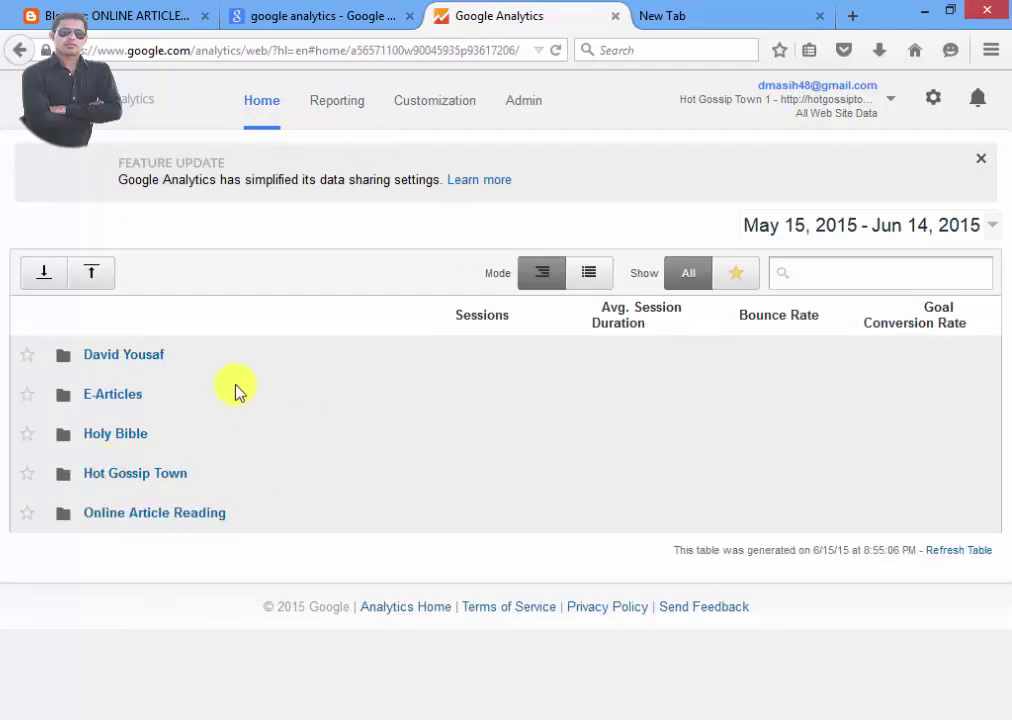
left_click(104, 476)
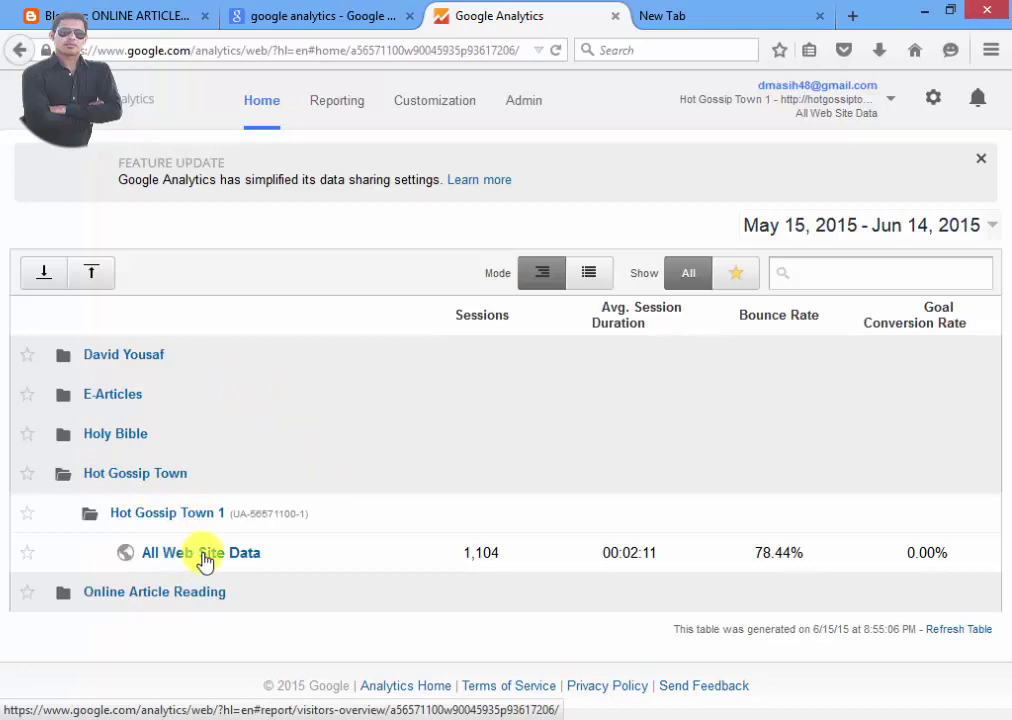
left_click(235, 556)
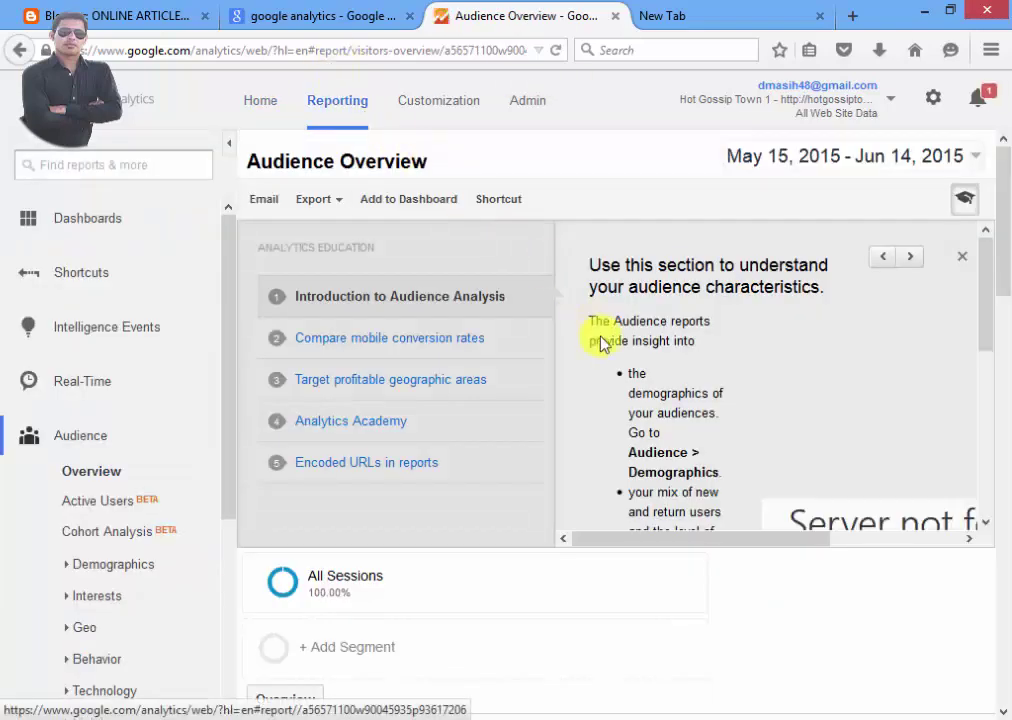
left_click_drag(1002, 213, 1003, 640)
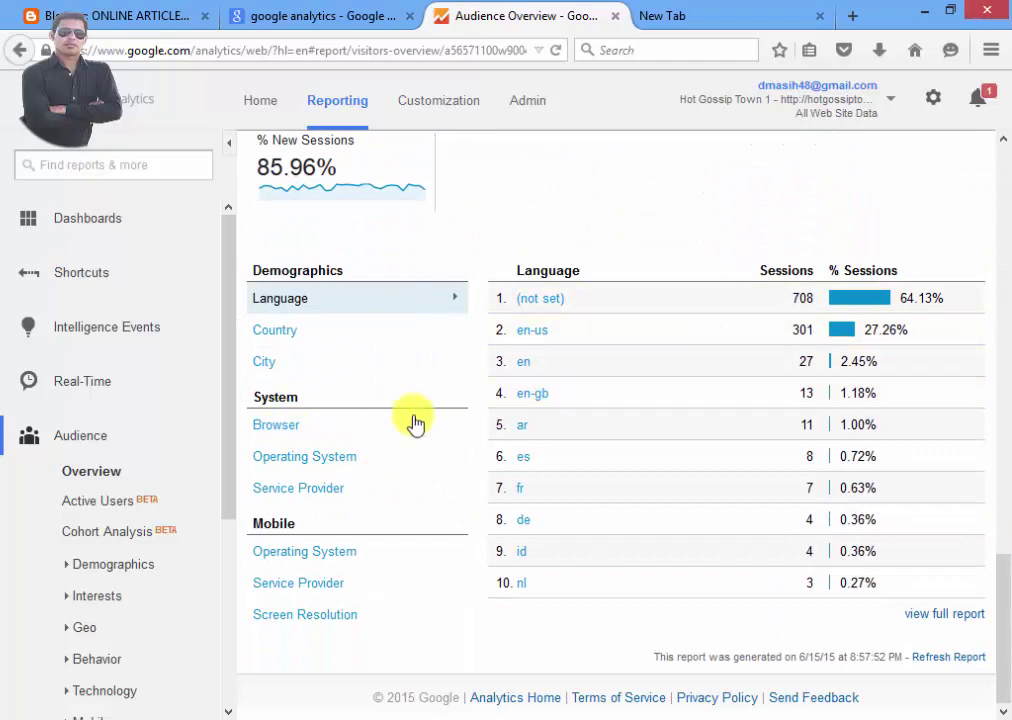
left_click(227, 397)
scroll(232, 437, "down", 2)
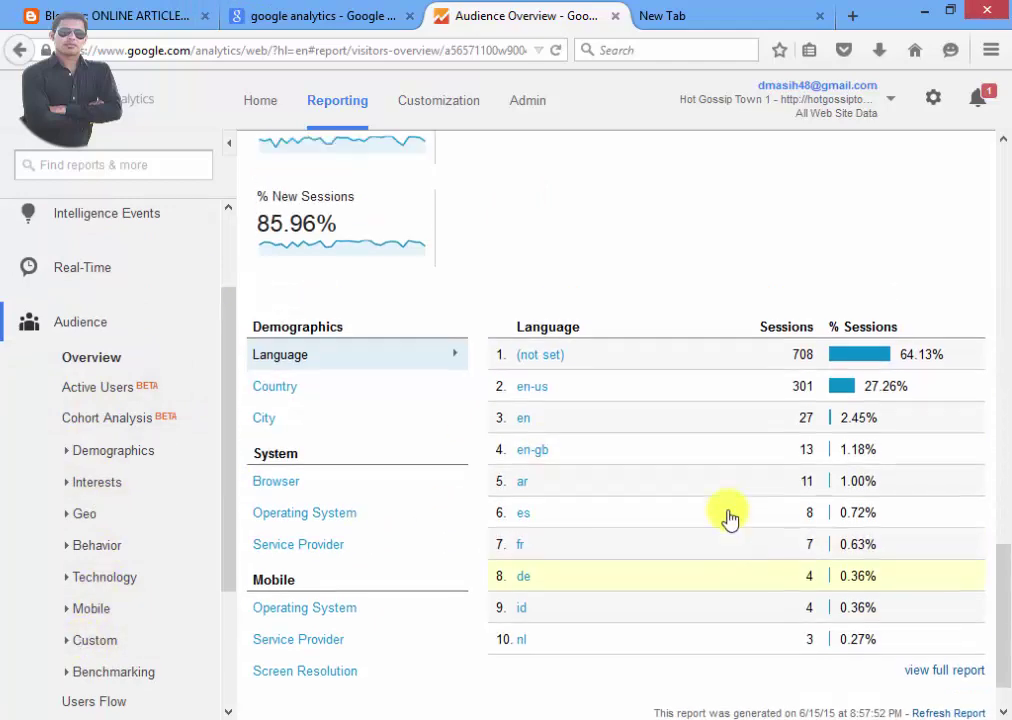
scroll(727, 519, "up", 4)
scroll(727, 519, "up", 3)
scroll(727, 519, "up", 2)
scroll(730, 517, "up", 3)
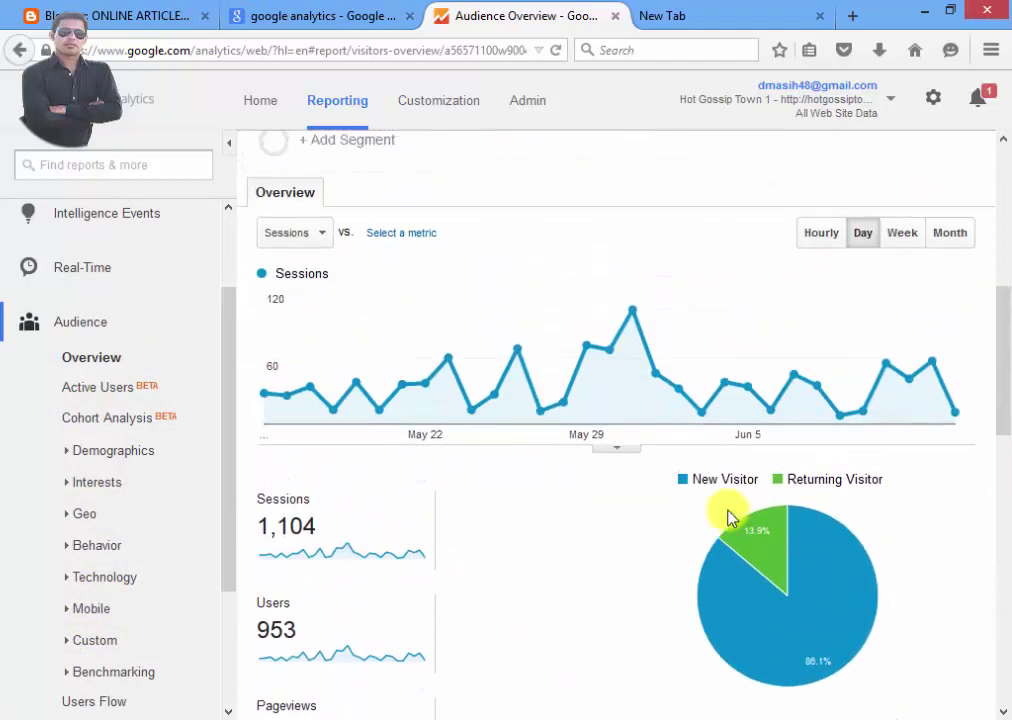